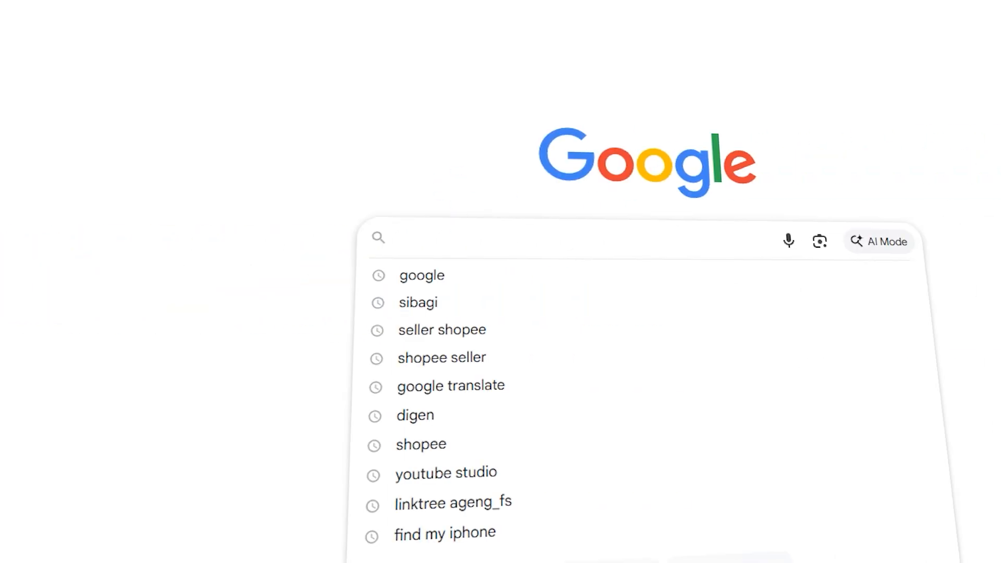
- Search Google for "sibagi"
{"action": "type", "text": "sibagi"}
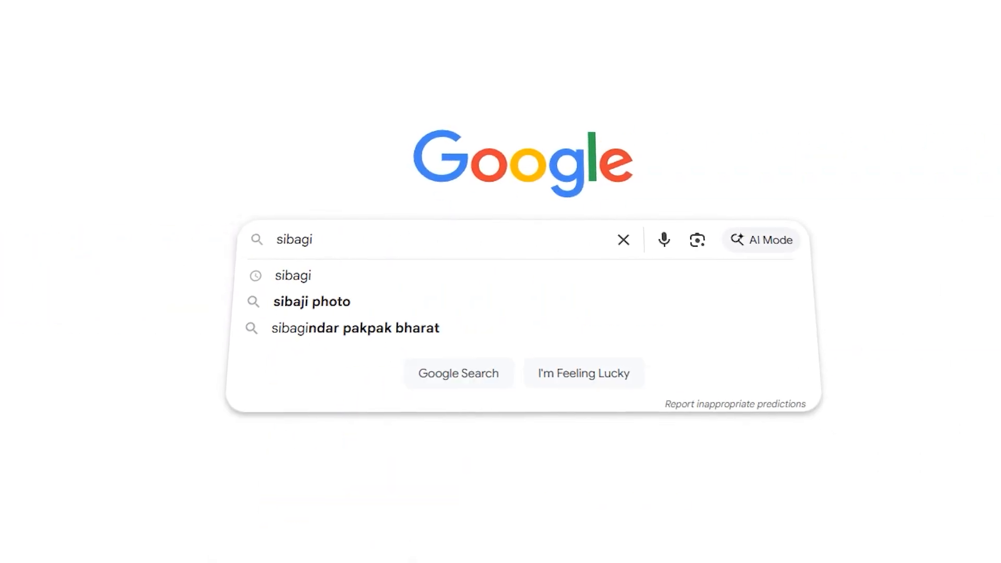
{"action": "key", "text": "Return"}
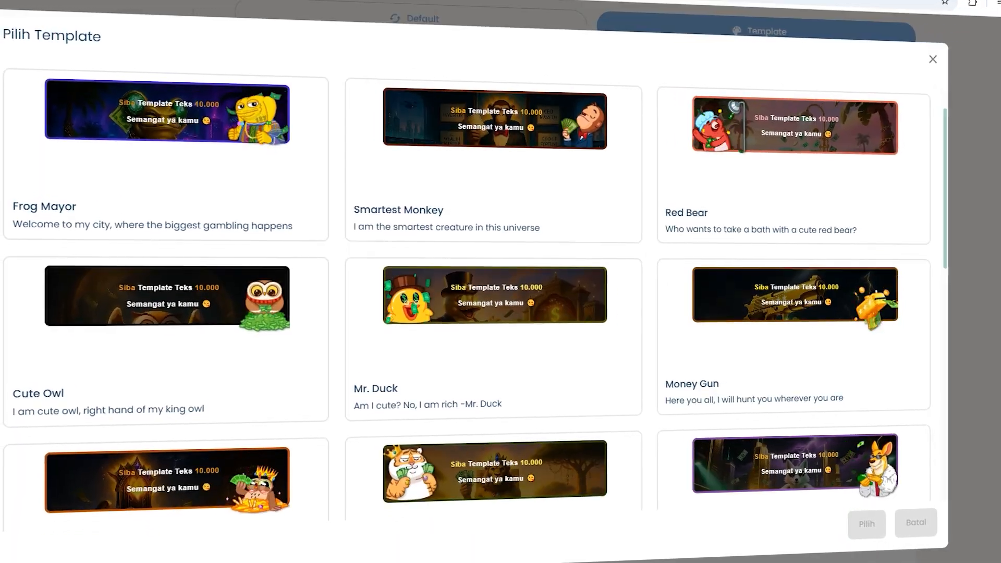
- Browse the available overlay designs in the Pilih Template dialog
{"action": "scroll", "coordinate": [485, 292], "scroll_direction": "down", "scroll_amount": 5}
{"action": "scroll", "coordinate": [485, 292], "scroll_direction": "down", "scroll_amount": 3}
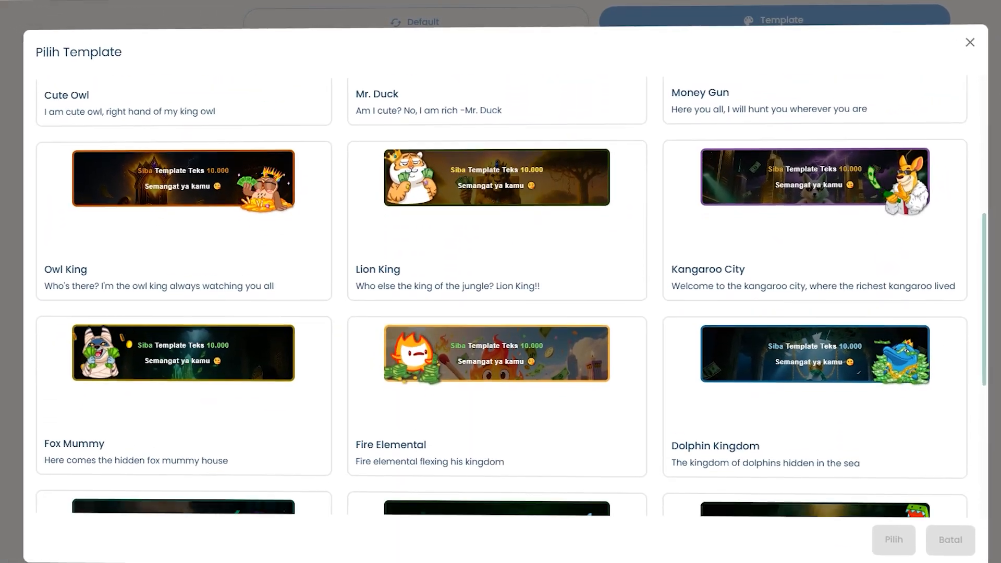
{"action": "scroll", "coordinate": [500, 292], "scroll_direction": "down", "scroll_amount": 3}
{"action": "scroll", "coordinate": [500, 292], "scroll_direction": "down", "scroll_amount": 3}
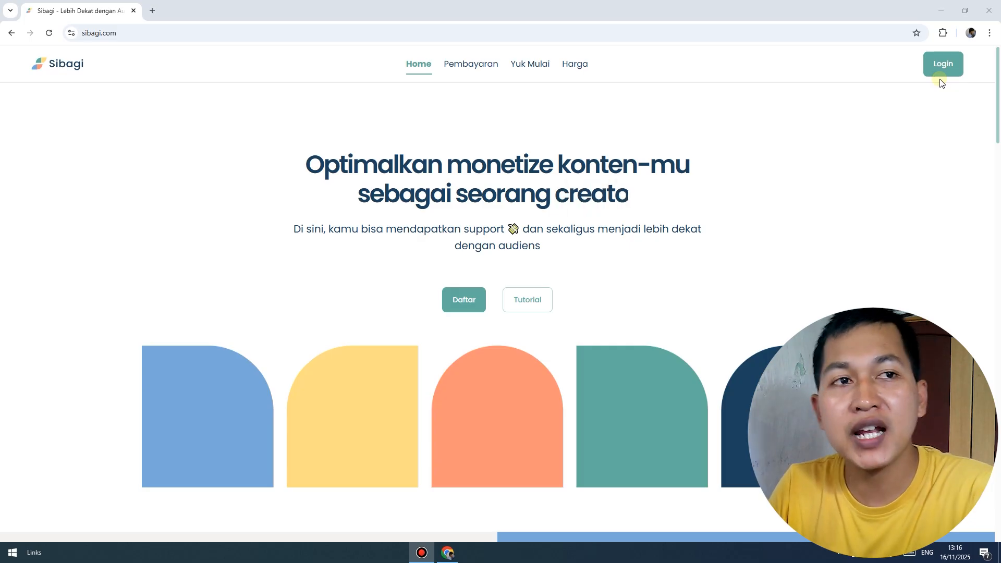
- Start registering a new Sibagi account from the home page
{"action": "left_click", "coordinate": [463, 301]}
{"action": "left_click", "coordinate": [632, 278]}
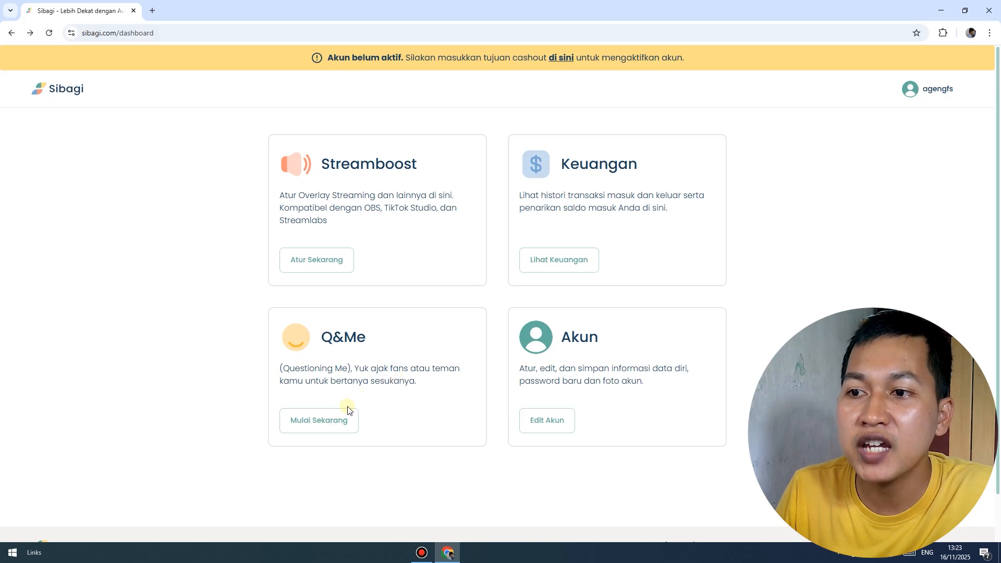
- View the Q&Me feature page and return to the dashboard
{"action": "left_click", "coordinate": [332, 423]}
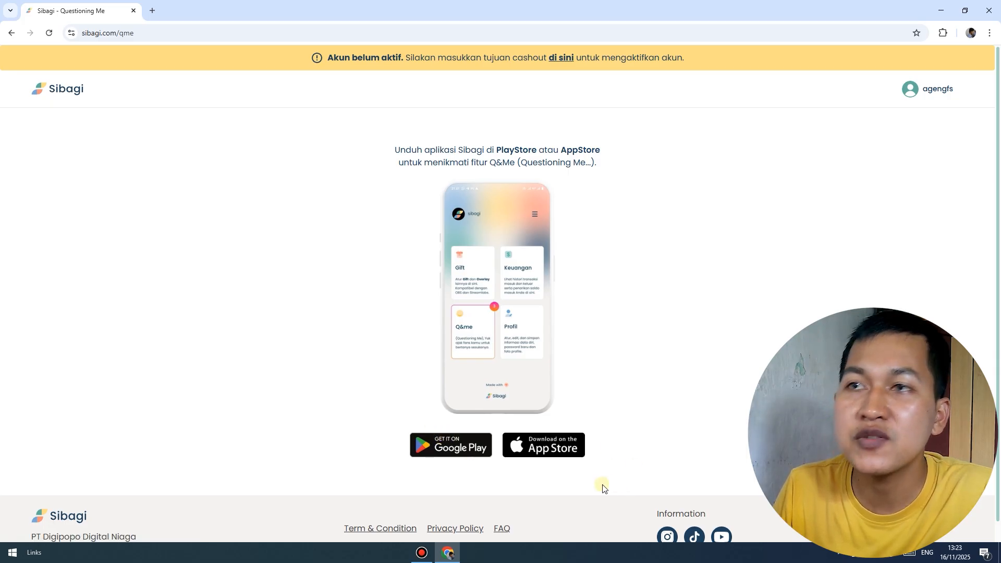
{"action": "left_click", "coordinate": [9, 32]}
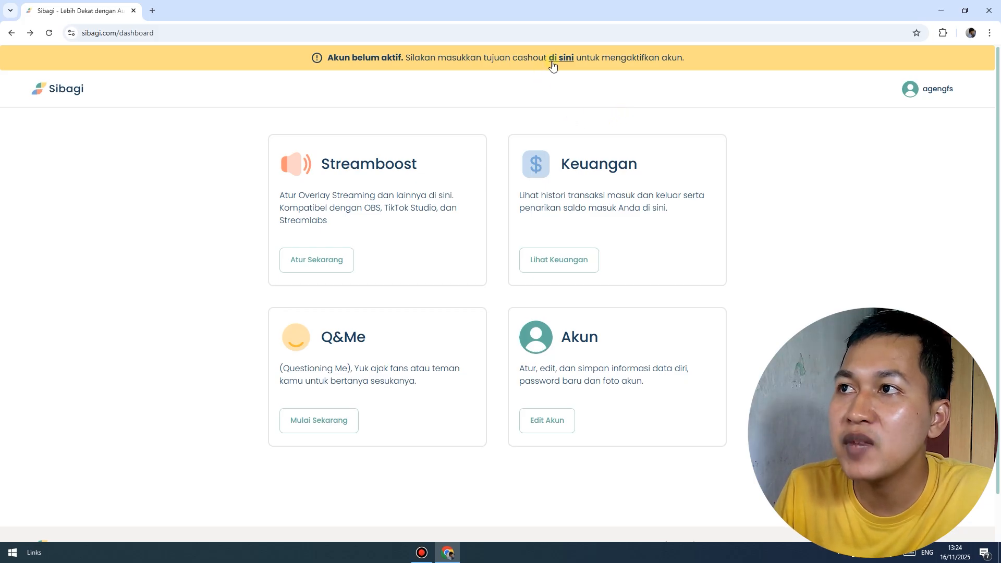
- Activate the account by saving a Bank Rakyat Indonesia cashout destination with its account number and holder's name, and return to the dashboard
{"action": "left_click", "coordinate": [560, 58]}
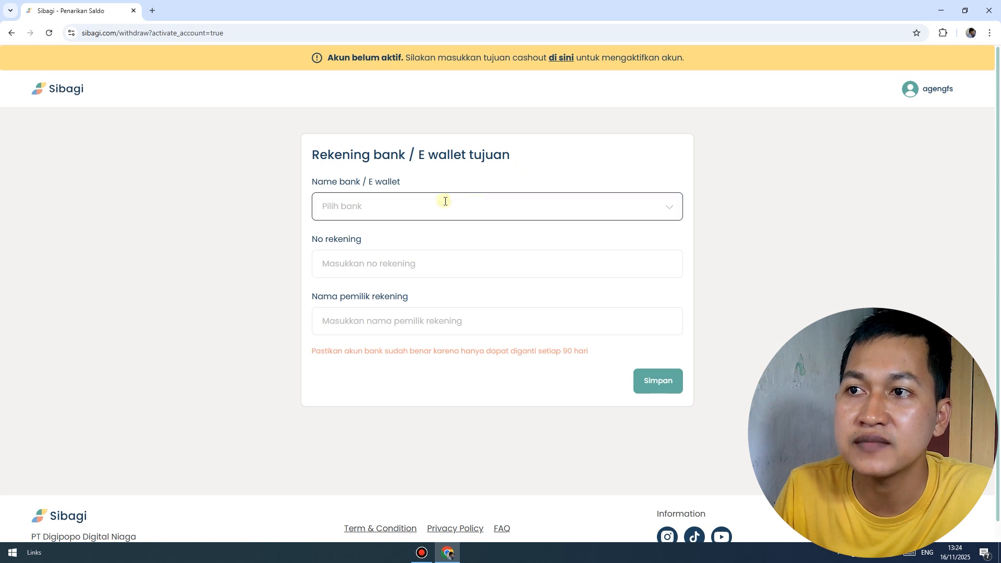
{"action": "left_click", "coordinate": [422, 210]}
{"action": "scroll", "coordinate": [469, 242], "scroll_direction": "down", "scroll_amount": 10}
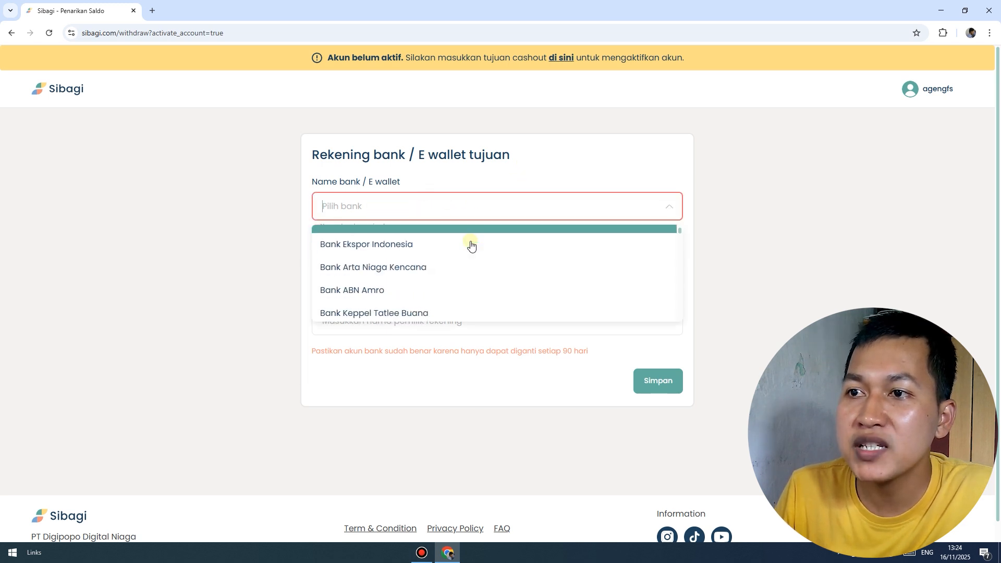
{"action": "scroll", "coordinate": [470, 246], "scroll_direction": "down", "scroll_amount": 15}
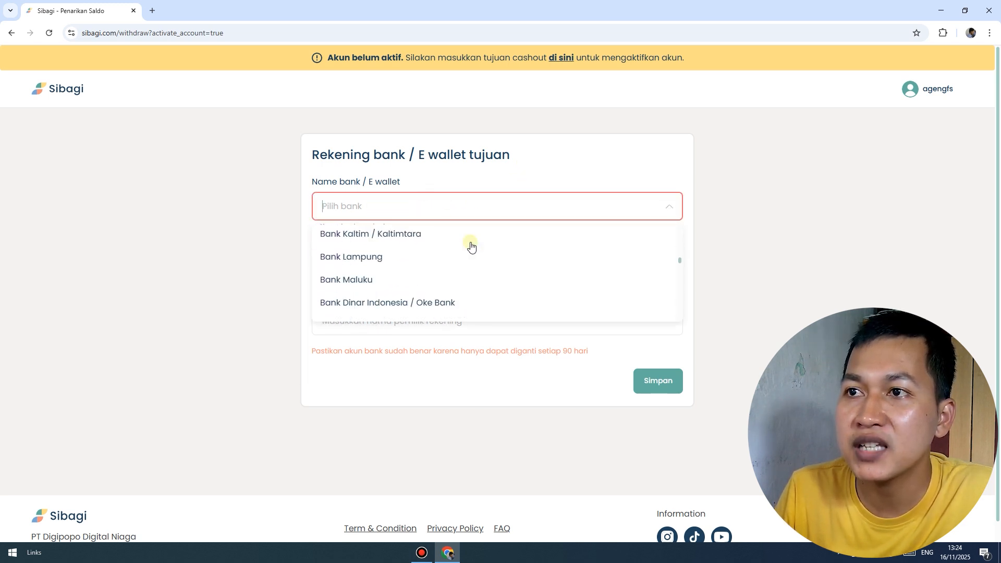
{"action": "scroll", "coordinate": [470, 245], "scroll_direction": "down", "scroll_amount": 8}
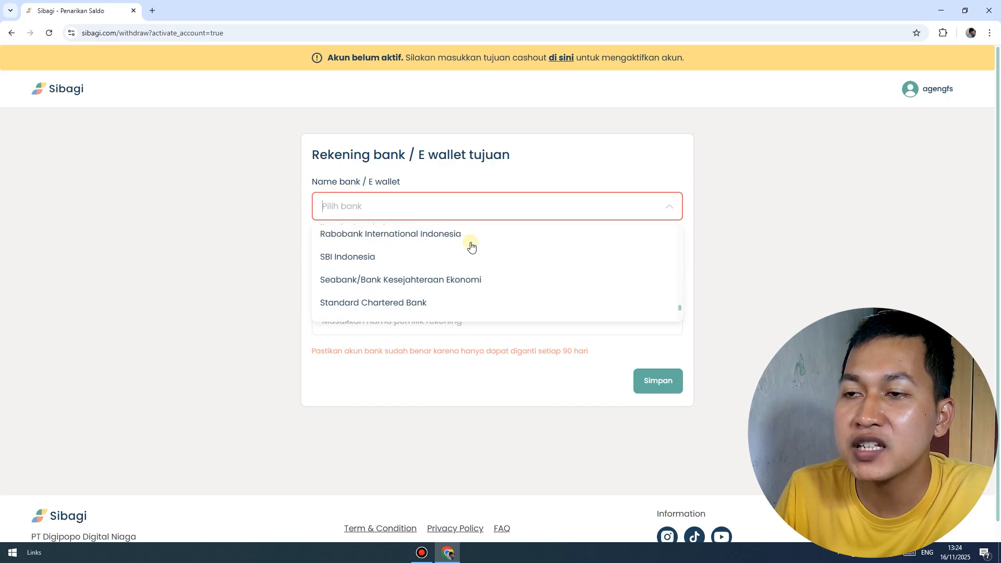
{"action": "left_click", "coordinate": [260, 286]}
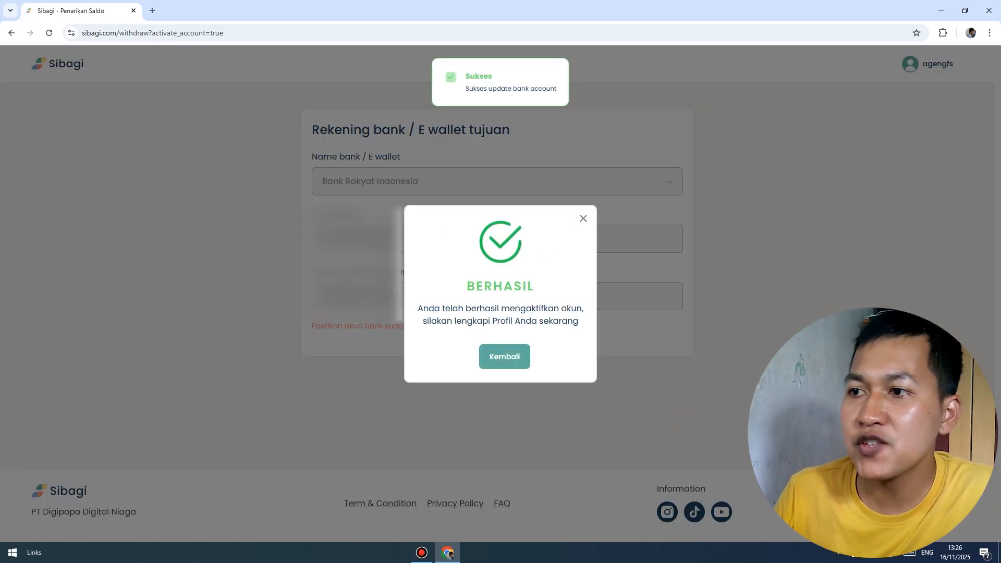
{"action": "left_click", "coordinate": [506, 359]}
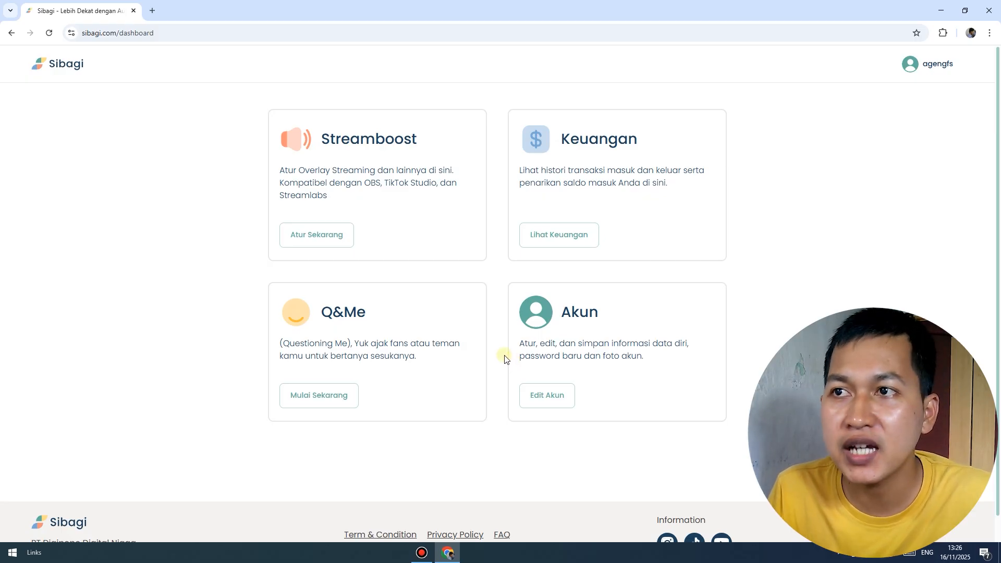
- Copy the Streamboost page URL, paste it after "DONASI & MEDIA SHARE :" in YouTube Studio's default upload description, and save the settings
{"action": "left_click", "coordinate": [311, 237]}
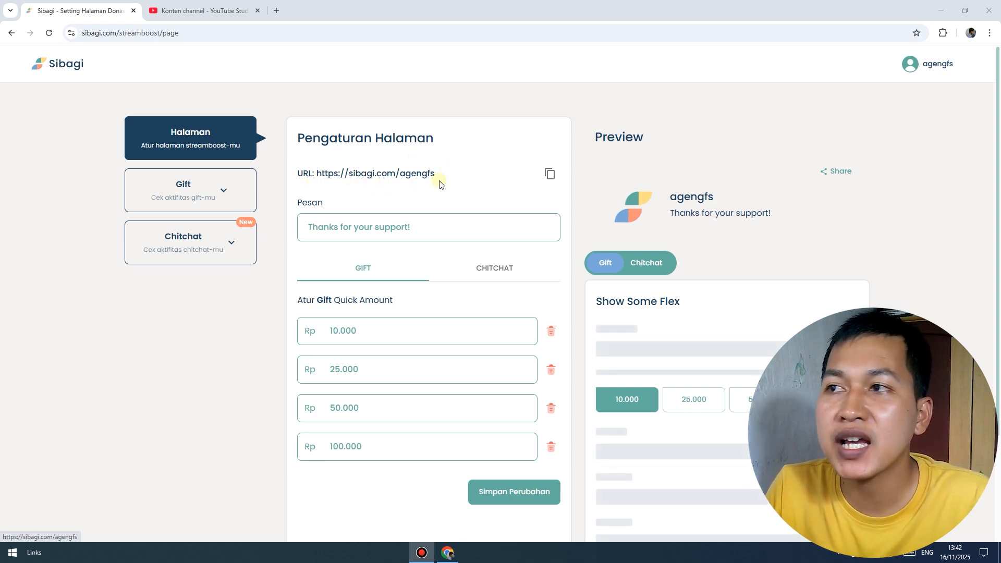
{"action": "left_click", "coordinate": [550, 173]}
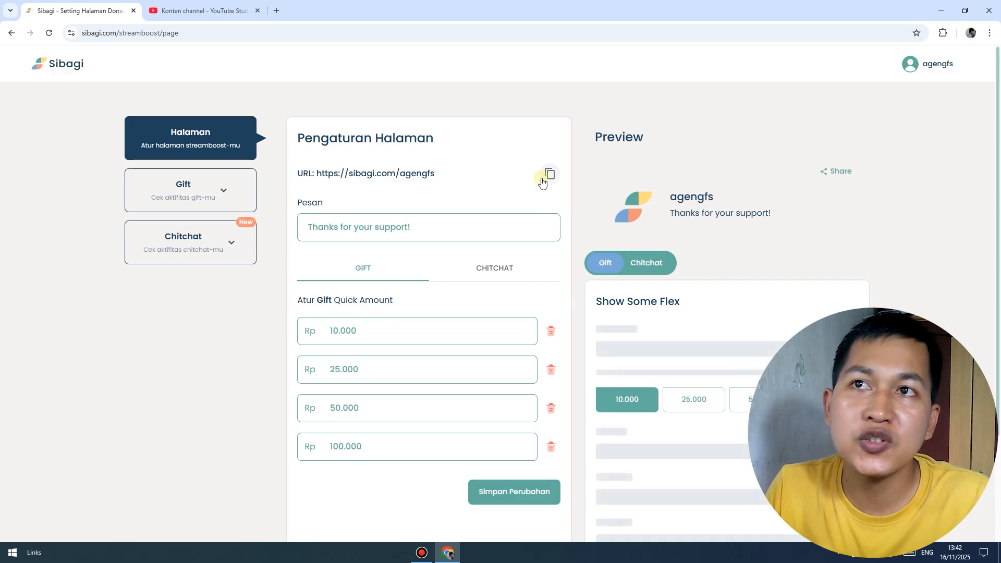
{"action": "left_click", "coordinate": [186, 14]}
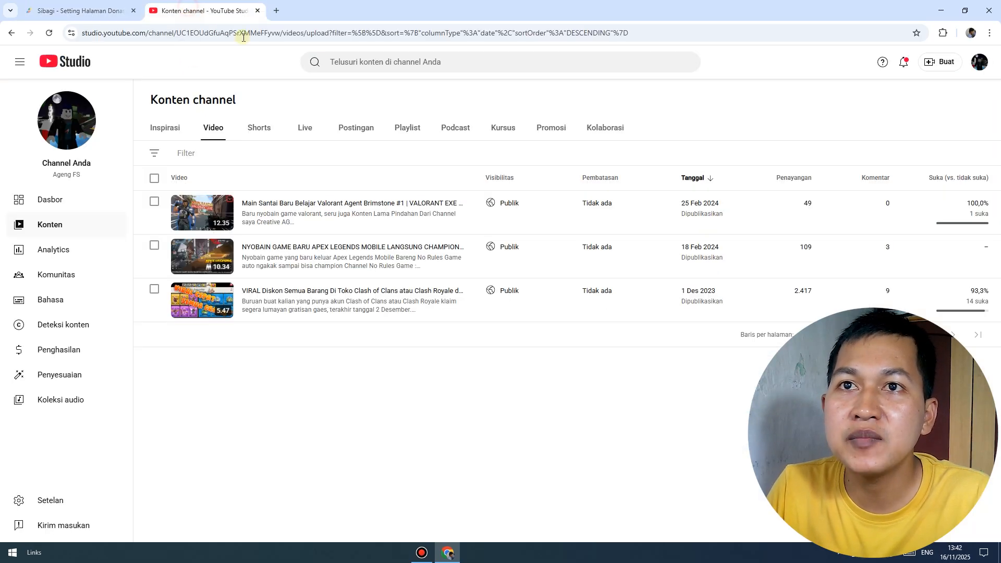
{"action": "left_click", "coordinate": [62, 502]}
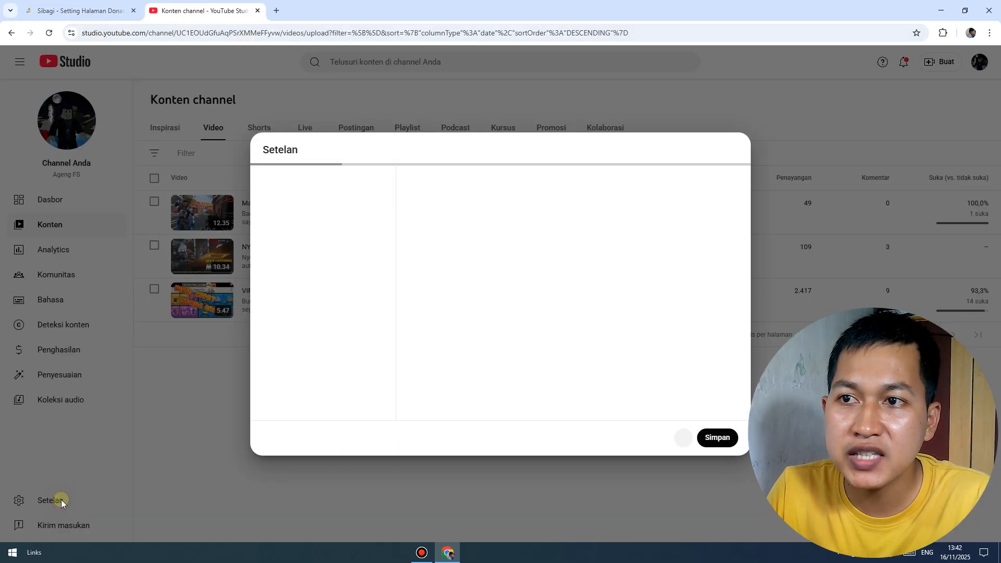
{"action": "left_click", "coordinate": [299, 238]}
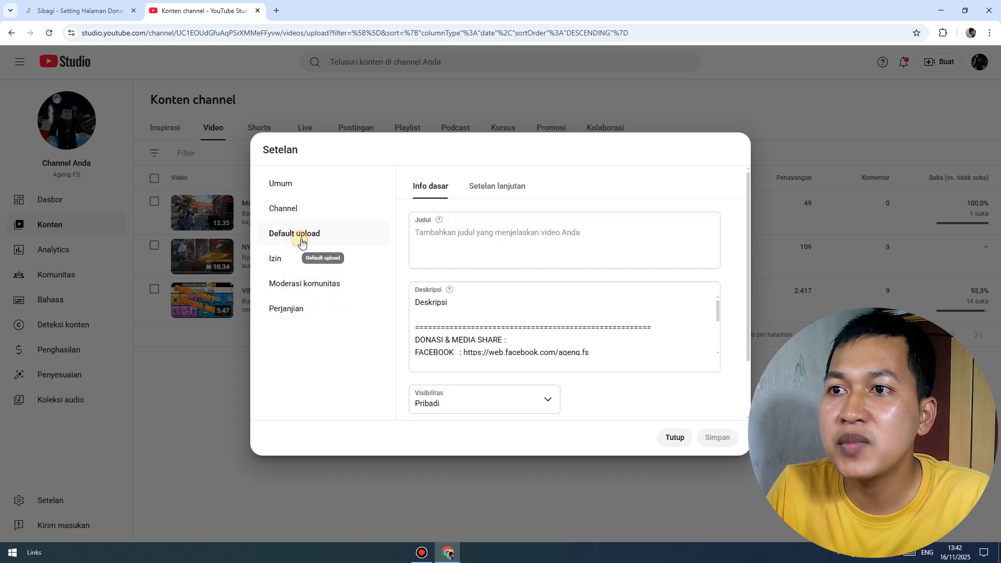
{"action": "left_click", "coordinate": [516, 338]}
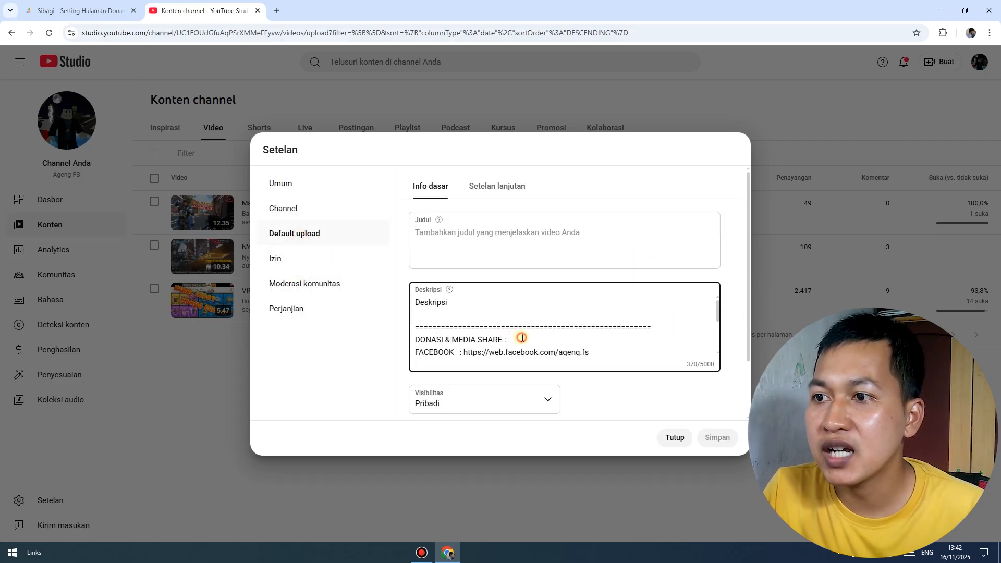
{"action": "key", "text": "ctrl+v"}
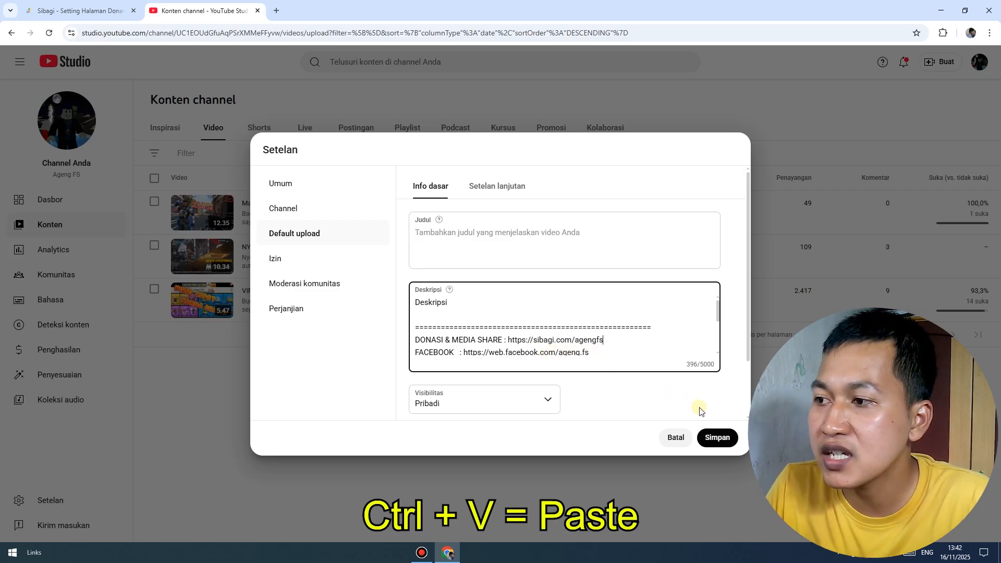
{"action": "left_click", "coordinate": [717, 437]}
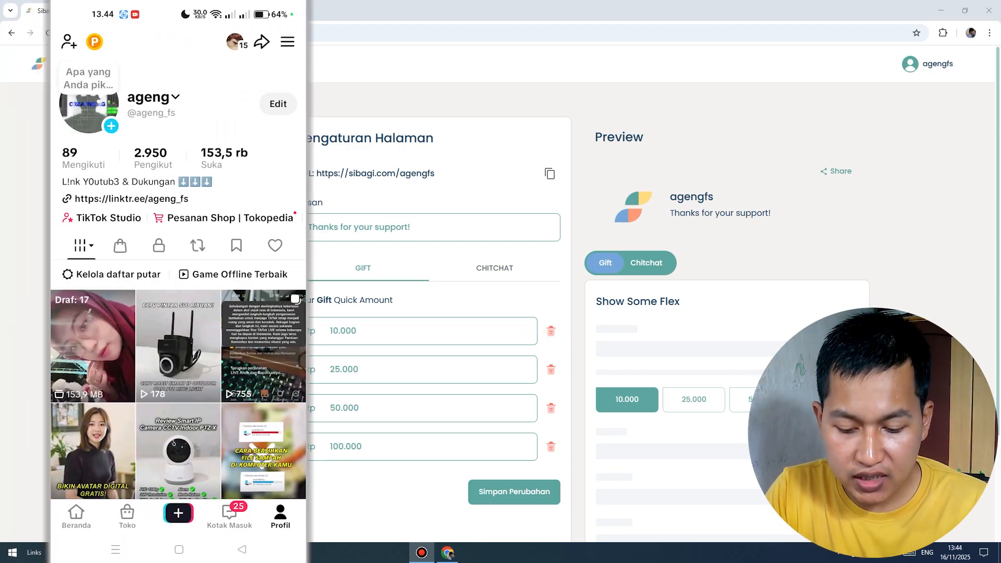
- Replace the website link in the TikTok profile with the copied Sibagi page URL, save it, and go back to the profile
{"action": "left_click", "coordinate": [278, 104]}
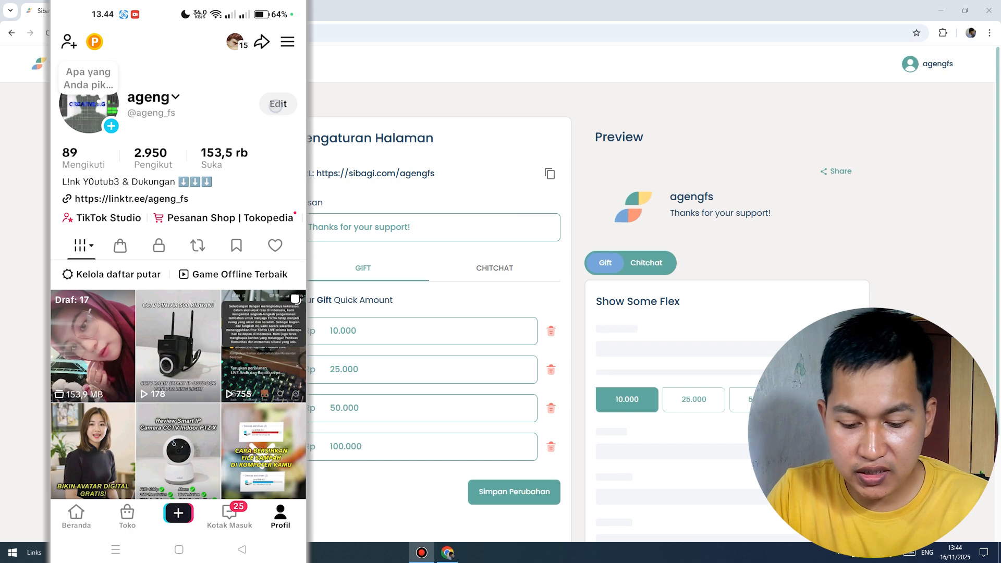
{"action": "scroll", "coordinate": [178, 312], "scroll_direction": "down", "scroll_amount": 3}
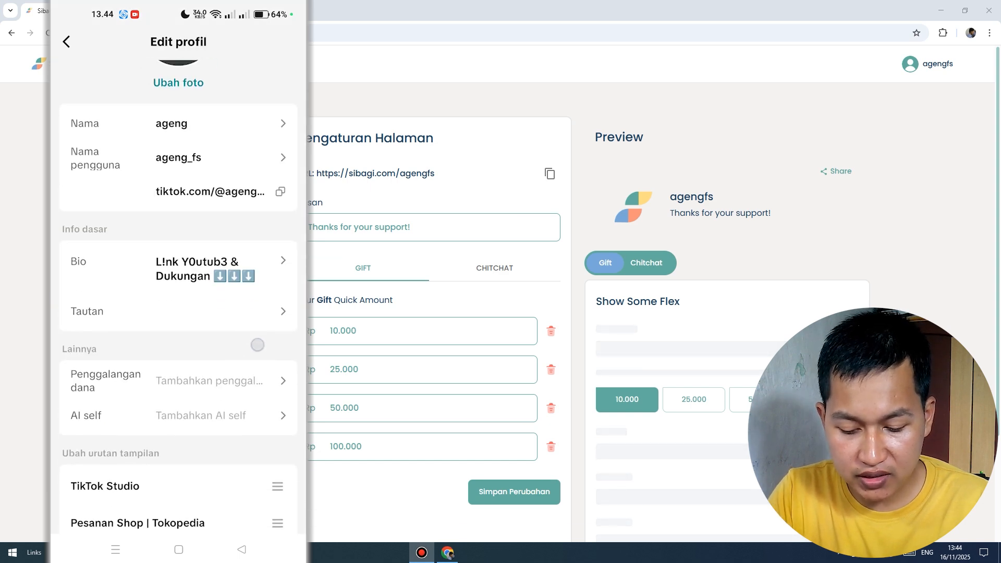
{"action": "left_click", "coordinate": [213, 297]}
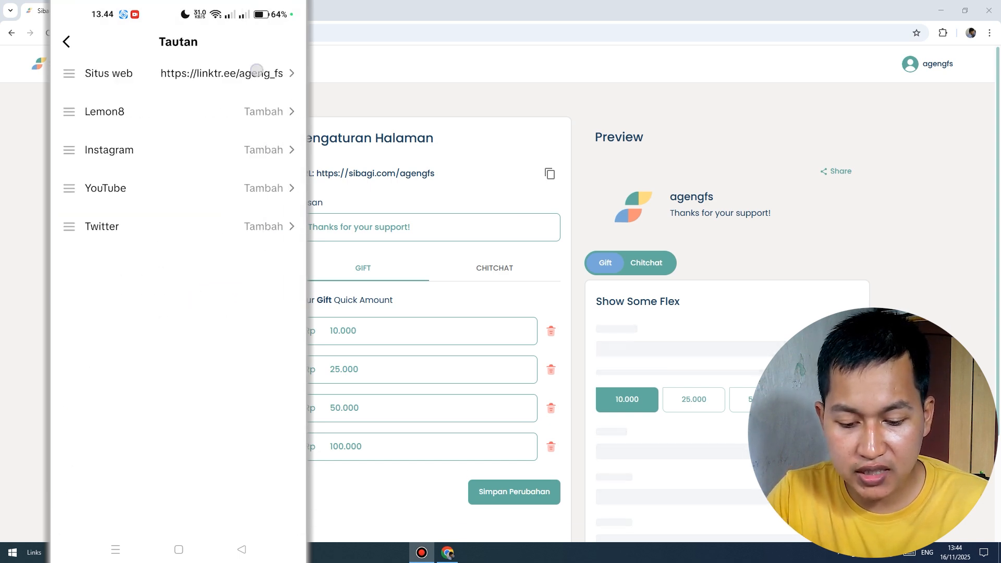
{"action": "left_click", "coordinate": [256, 70]}
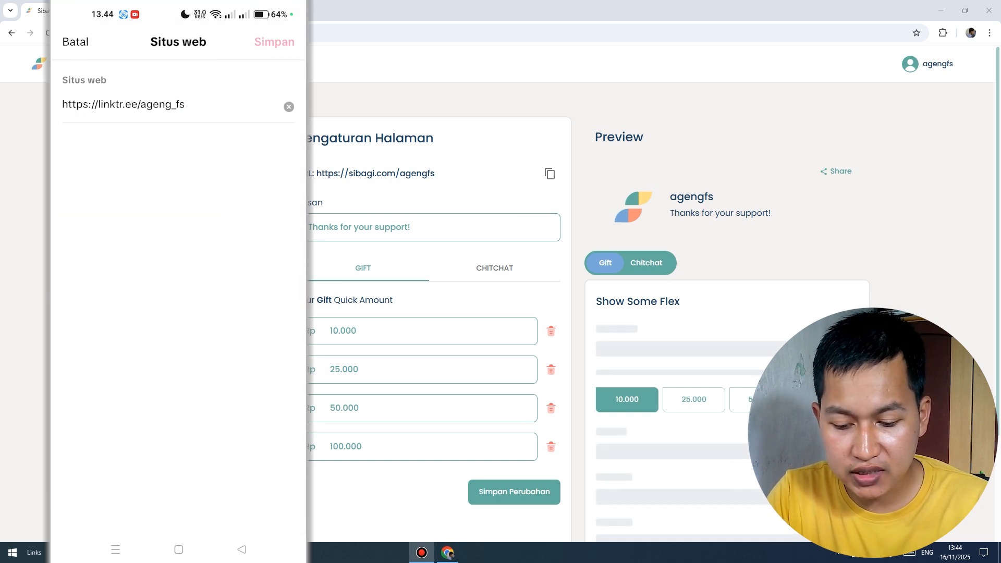
{"action": "left_click", "coordinate": [289, 107]}
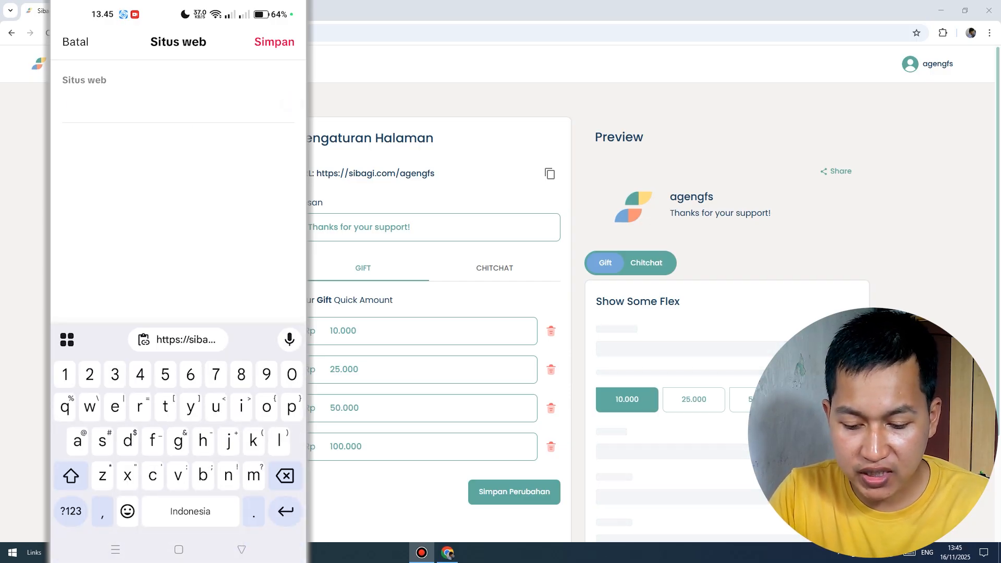
{"action": "left_click", "coordinate": [179, 340]}
{"action": "left_click", "coordinate": [282, 45]}
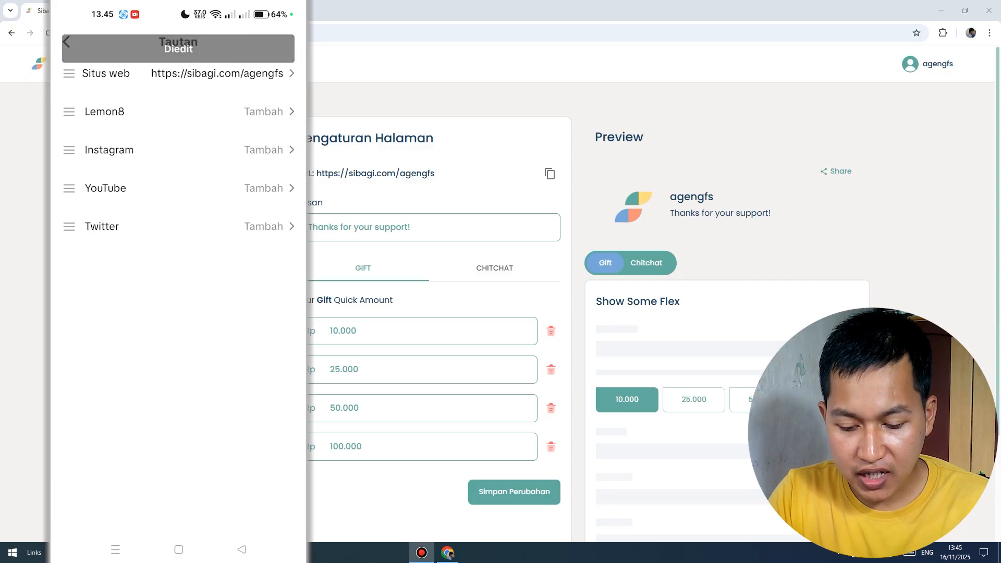
{"action": "left_click", "coordinate": [243, 550]}
{"action": "left_click", "coordinate": [243, 549]}
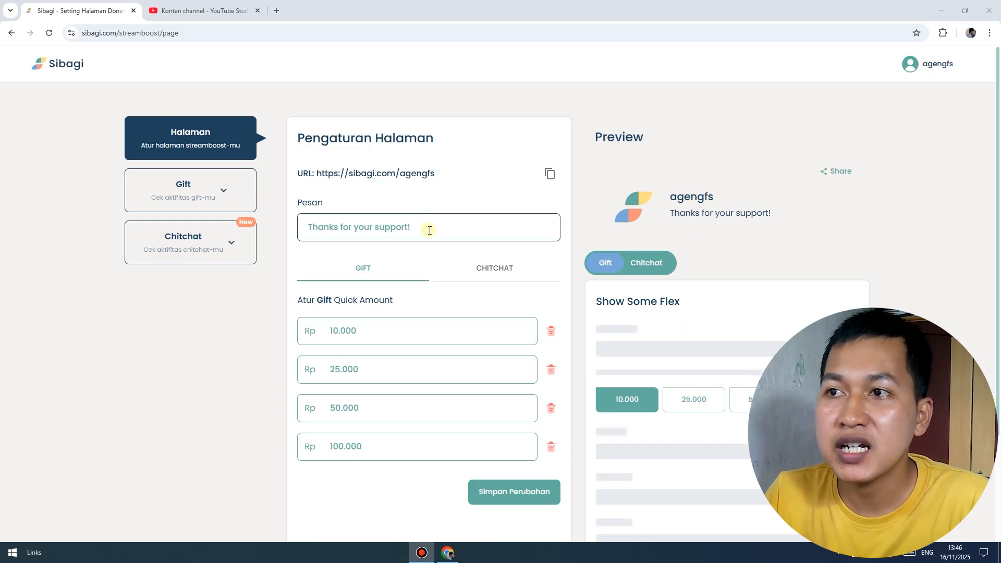
- Change the Streamboost page message to "Terima Kasih Dungkunganya" and check the Chitchat quick amounts before returning to the Gift settings
{"action": "left_click_drag", "start_coordinate": [436, 227], "coordinate": [265, 224]}
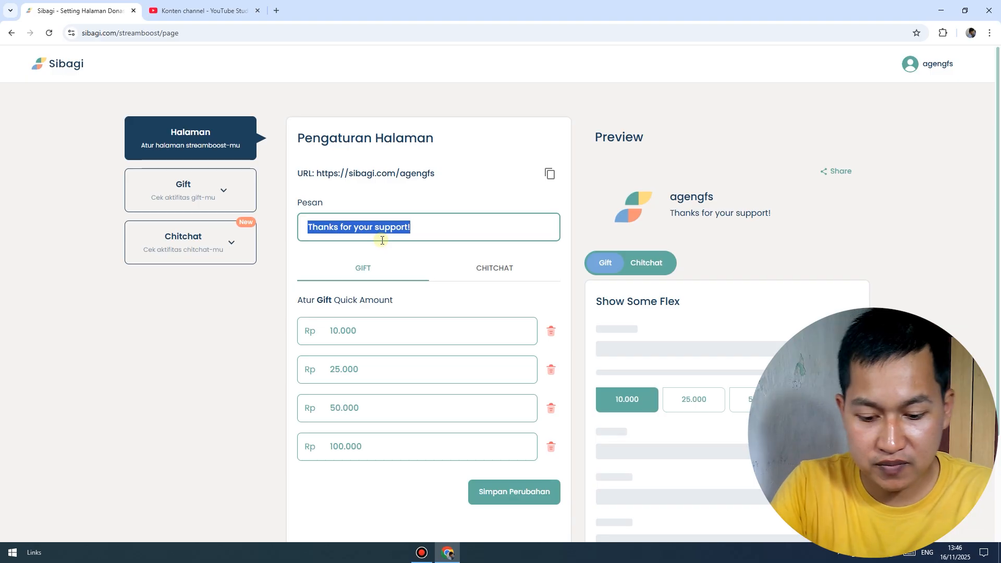
{"action": "type", "text": "Terima Kasih Dungkunganya"}
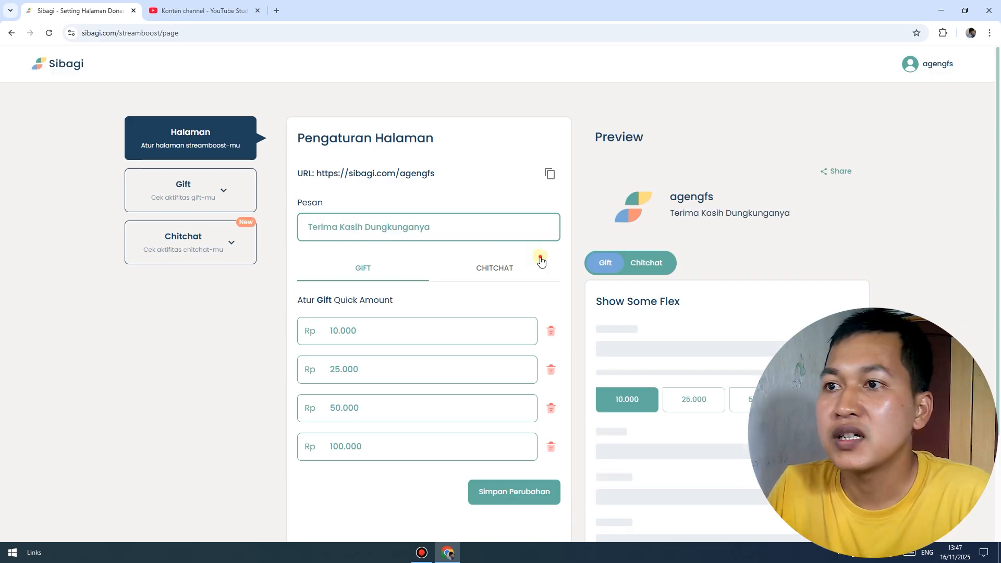
{"action": "left_click", "coordinate": [541, 261]}
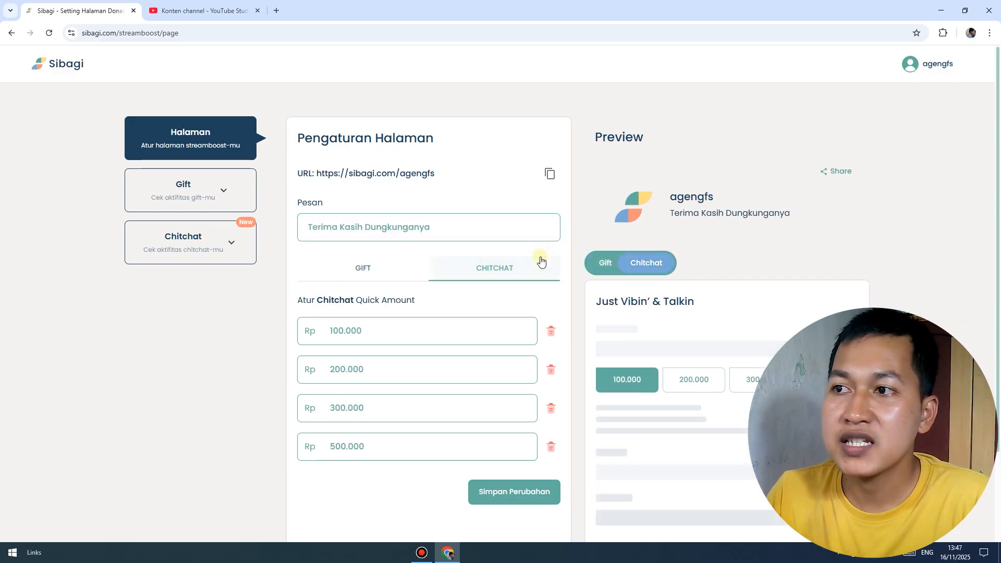
{"action": "left_click", "coordinate": [367, 269]}
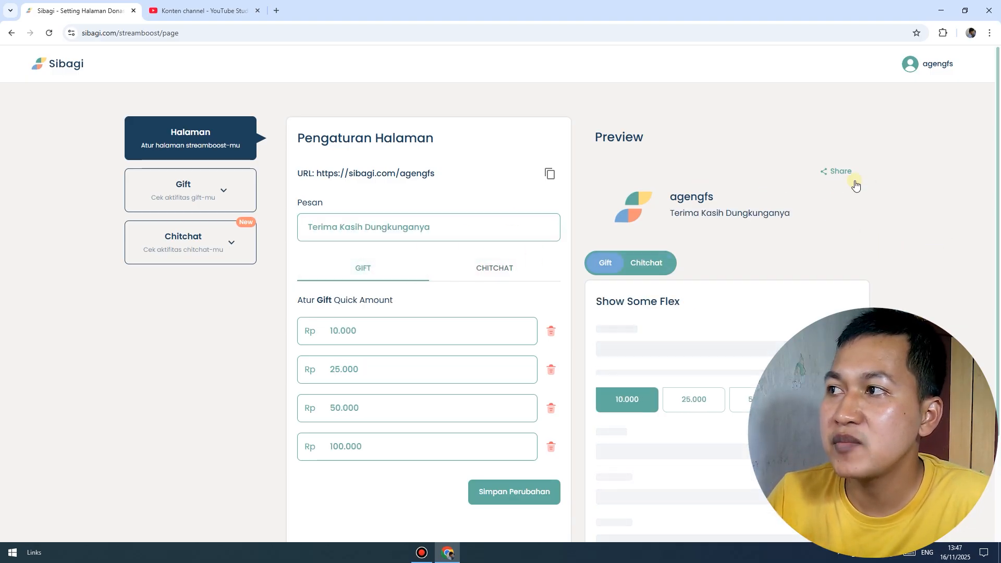
- Copy the donation page link from the share options and open it in a new browser tab
{"action": "left_click", "coordinate": [837, 172]}
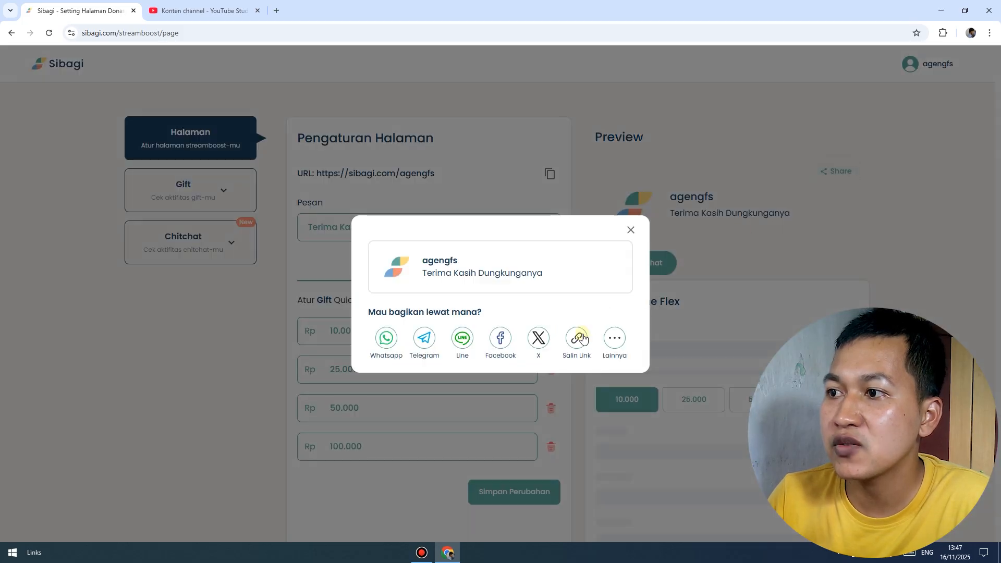
{"action": "left_click", "coordinate": [576, 344]}
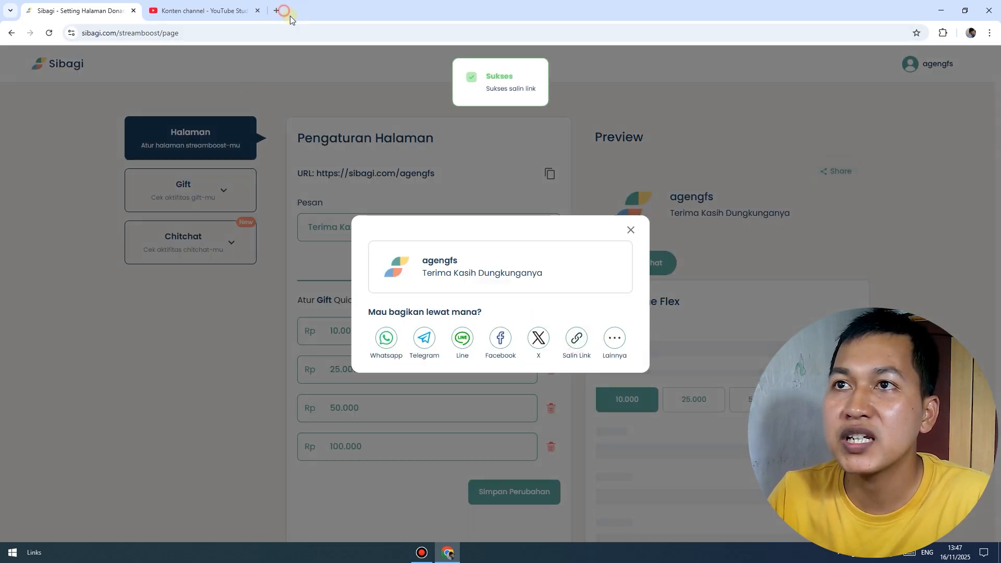
{"action": "left_click", "coordinate": [276, 10]}
{"action": "type", "text": "https://sibagi.com/agengfs"}
{"action": "key", "text": "Return"}
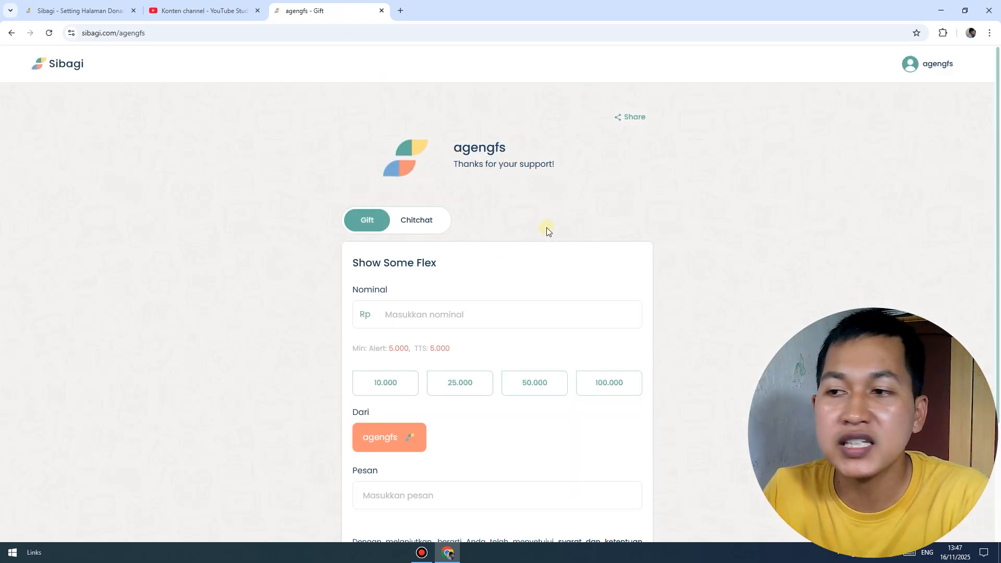
- Look over the public donation page's Gift form, then close its browser tab and dismiss the share options
{"action": "scroll", "coordinate": [734, 273], "scroll_direction": "down", "scroll_amount": 3}
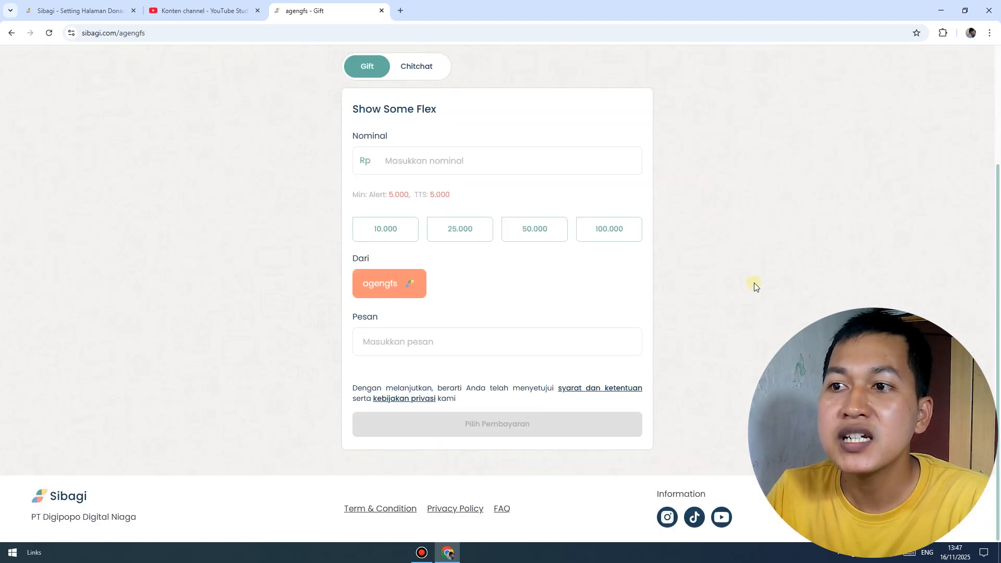
{"action": "scroll", "coordinate": [752, 285], "scroll_direction": "up", "scroll_amount": 3}
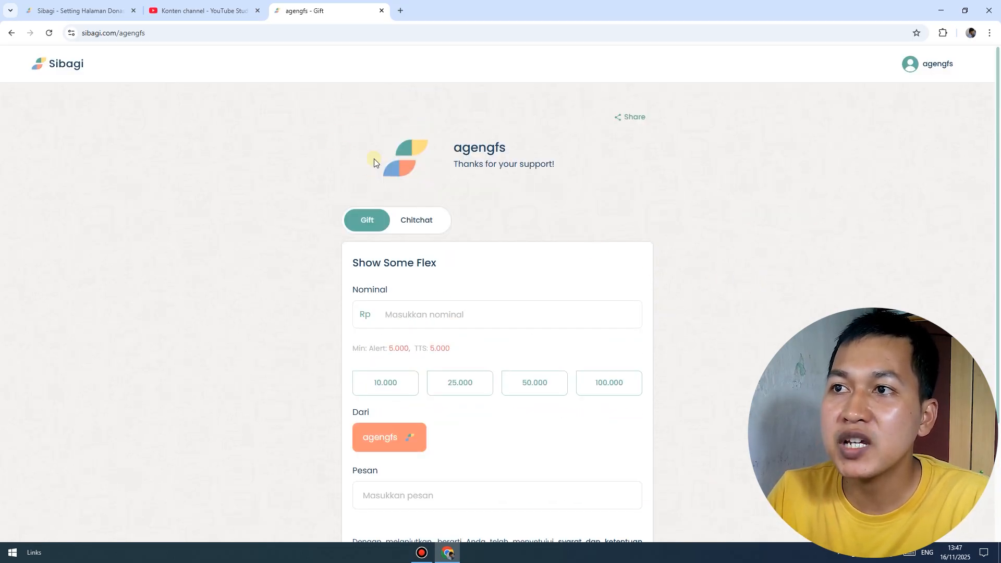
{"action": "left_click", "coordinate": [381, 11]}
{"action": "left_click", "coordinate": [630, 230]}
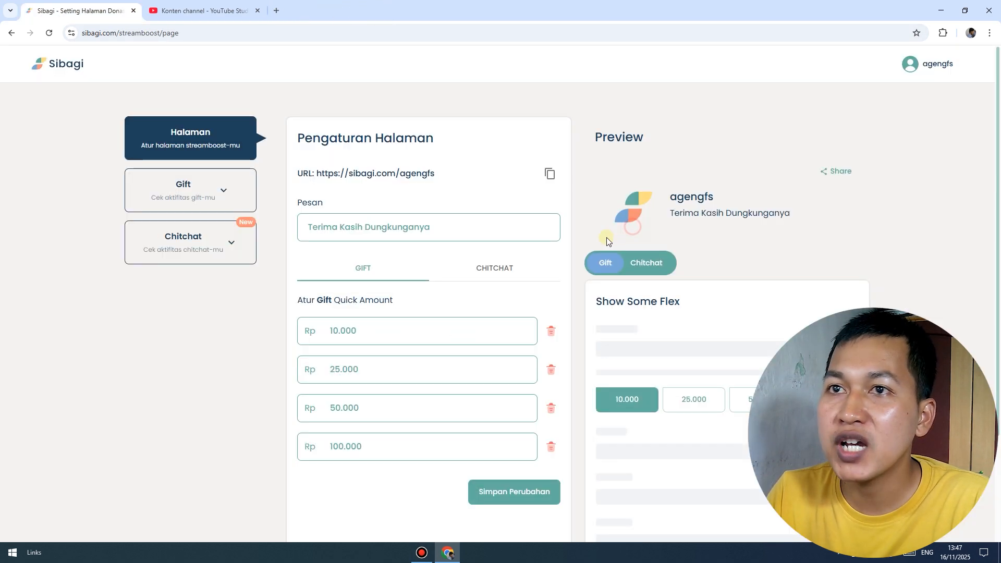
- Open the account settings from the dashboard, choose IMG_3710.JPG as the profile picture, and save it
{"action": "left_click", "coordinate": [69, 72]}
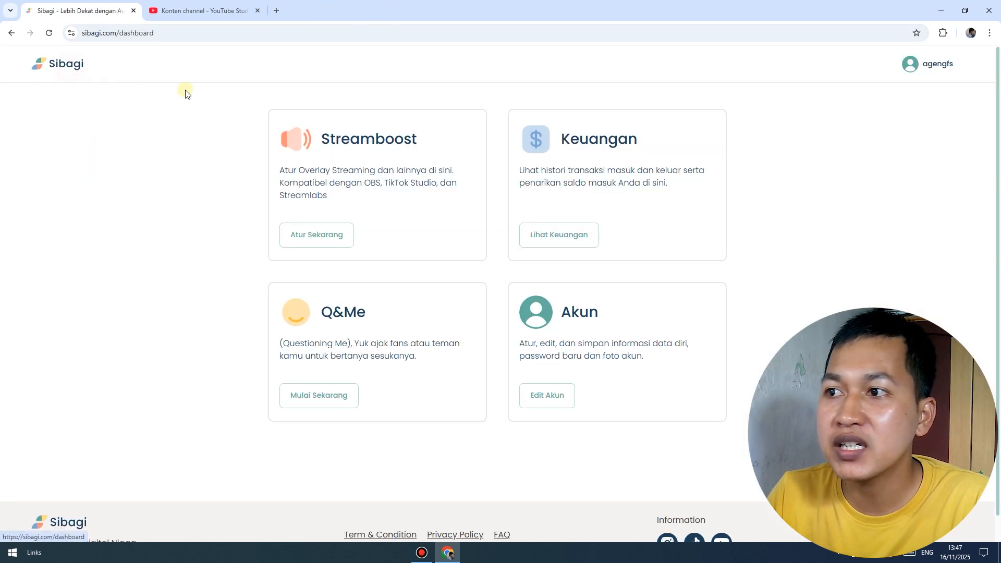
{"action": "left_click", "coordinate": [547, 399]}
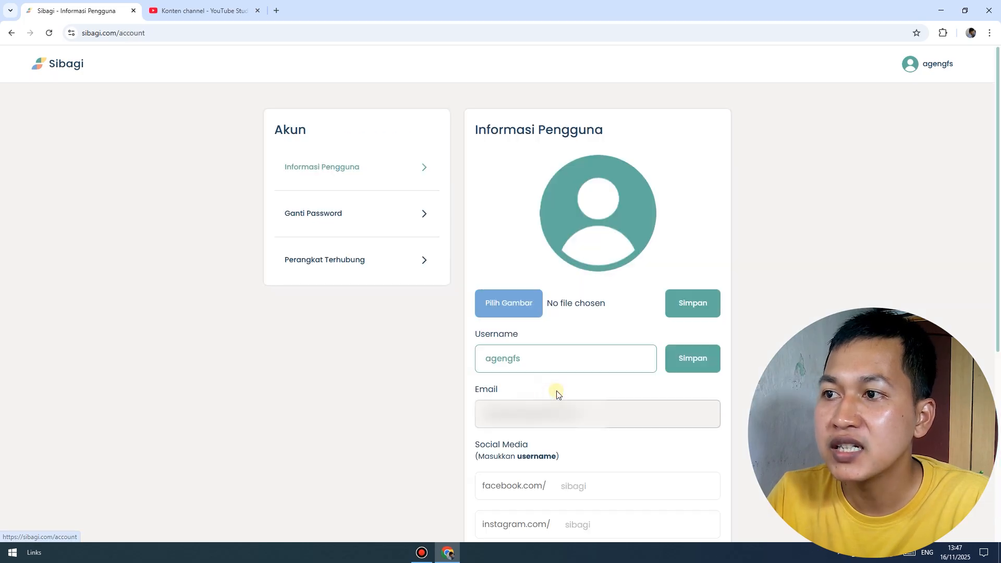
{"action": "left_click", "coordinate": [523, 310]}
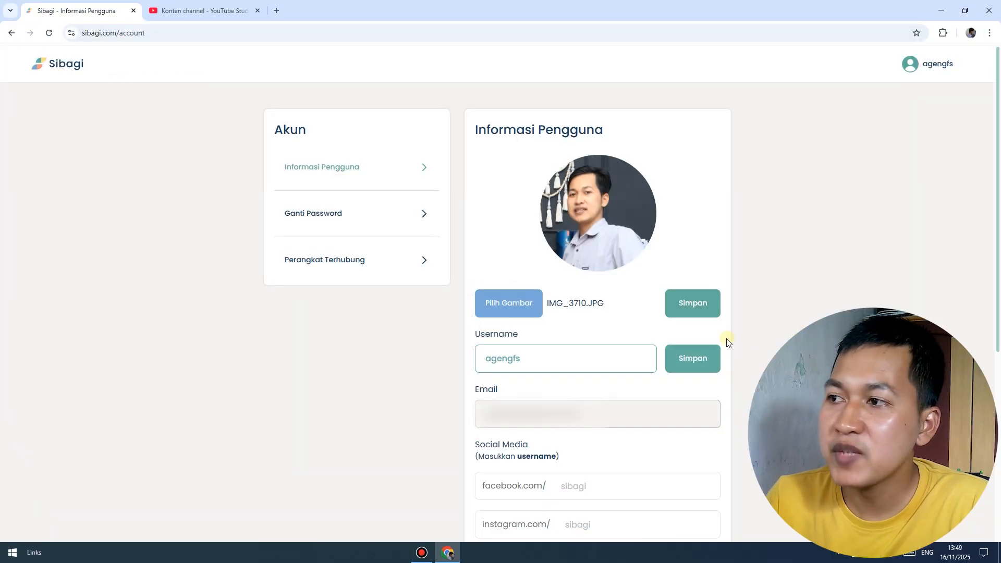
{"action": "left_click", "coordinate": [688, 307]}
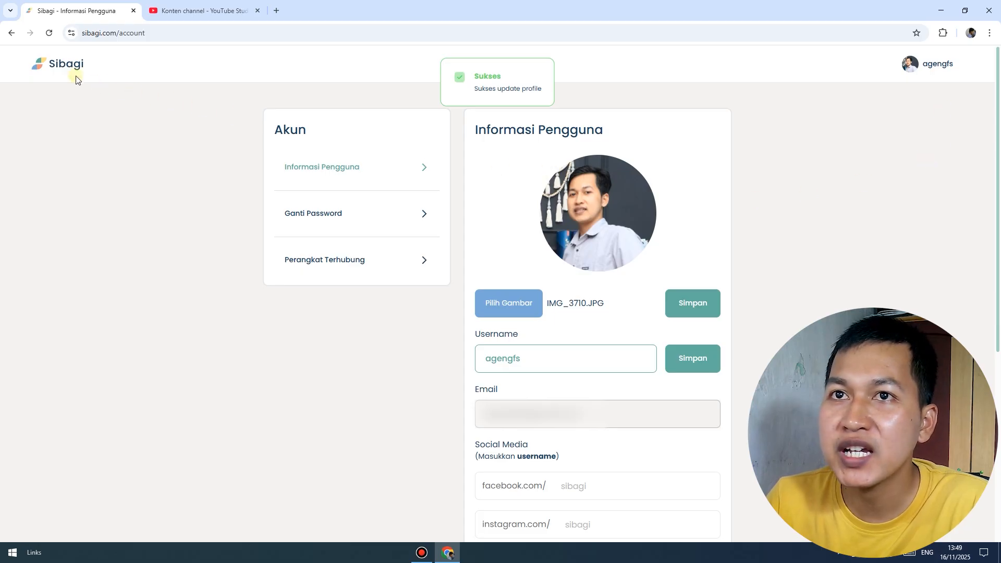
- Return to the Streamboost page settings, copy the donation link from the share options, and open it in a new browser tab
{"action": "left_click", "coordinate": [62, 67]}
{"action": "left_click", "coordinate": [336, 234]}
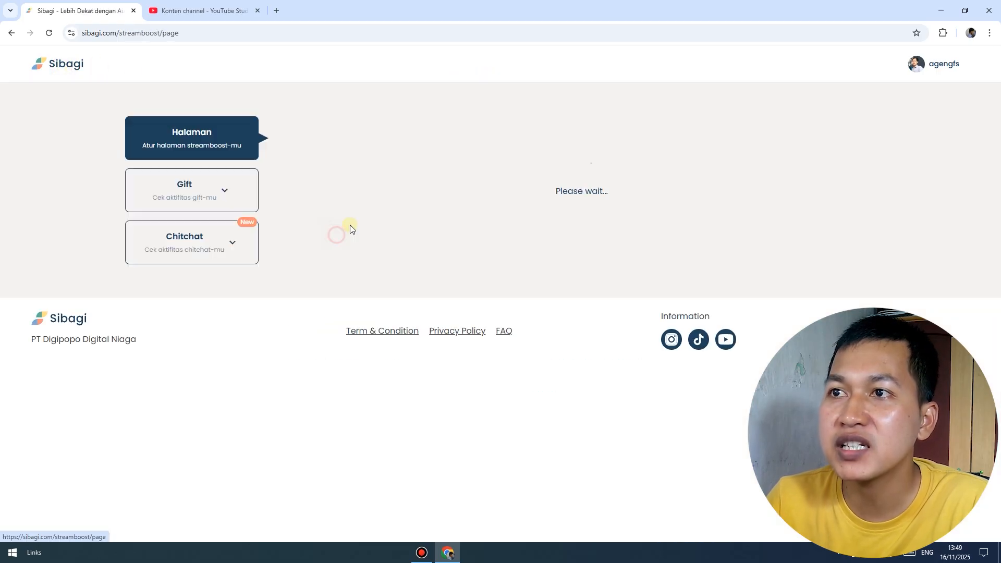
{"action": "left_click", "coordinate": [842, 174]}
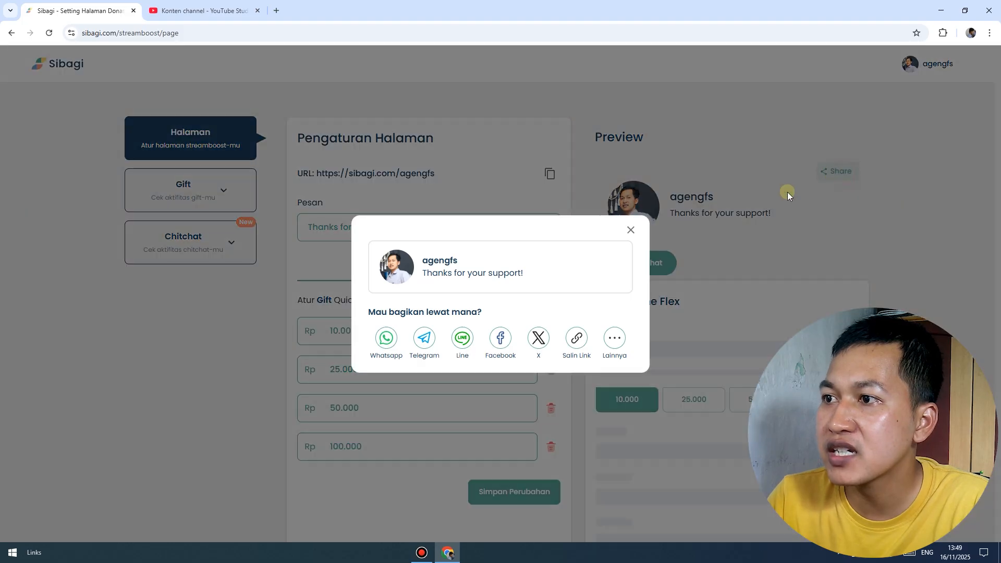
{"action": "left_click", "coordinate": [575, 338]}
{"action": "left_click", "coordinate": [276, 11]}
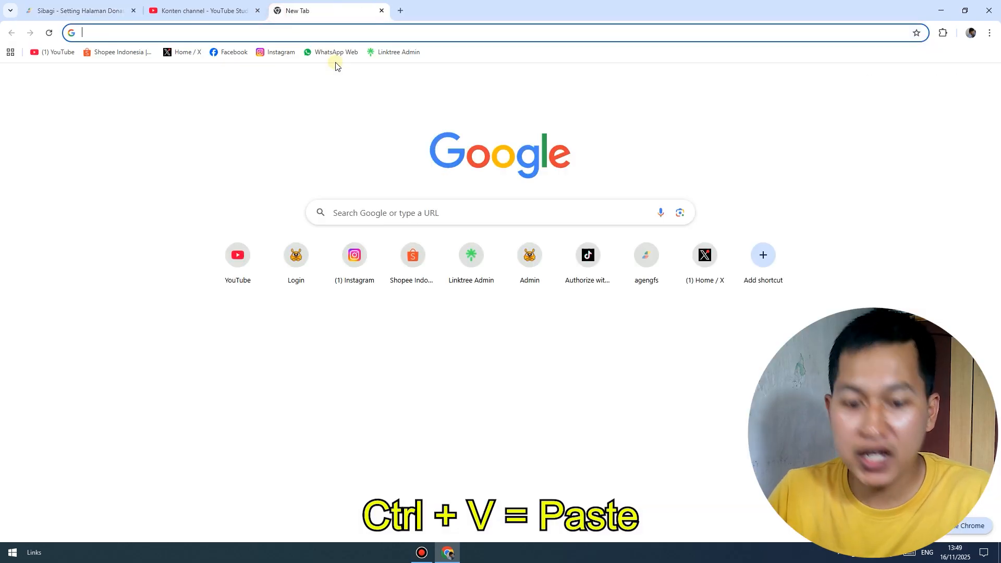
{"action": "type", "text": "https://sibagi.com/agengfs"}
{"action": "key", "text": "Return"}
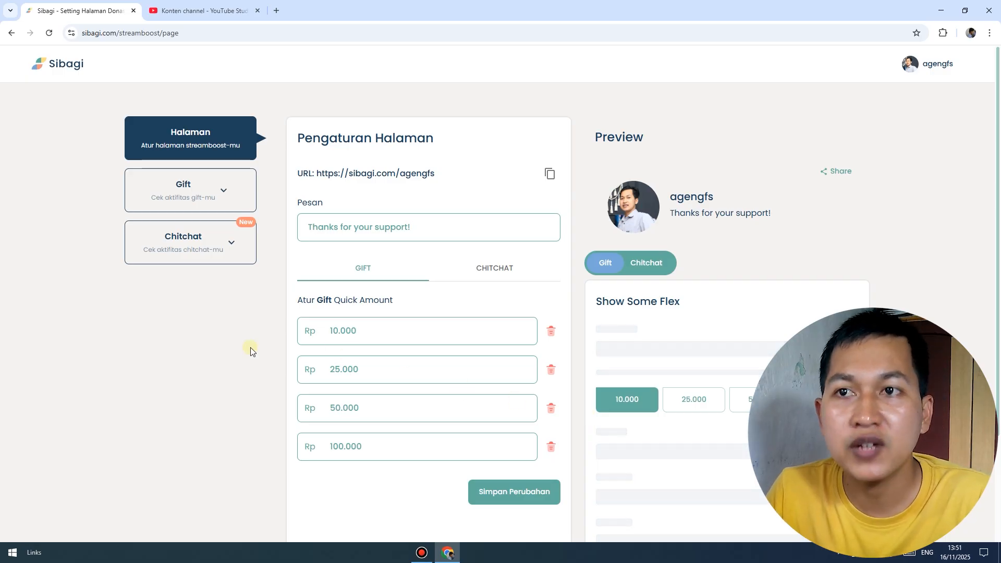
- Open the Gift overlay settings and look through the available overlay types from Mediashare to Leaderboard and on to Webhook
{"action": "left_click", "coordinate": [195, 197]}
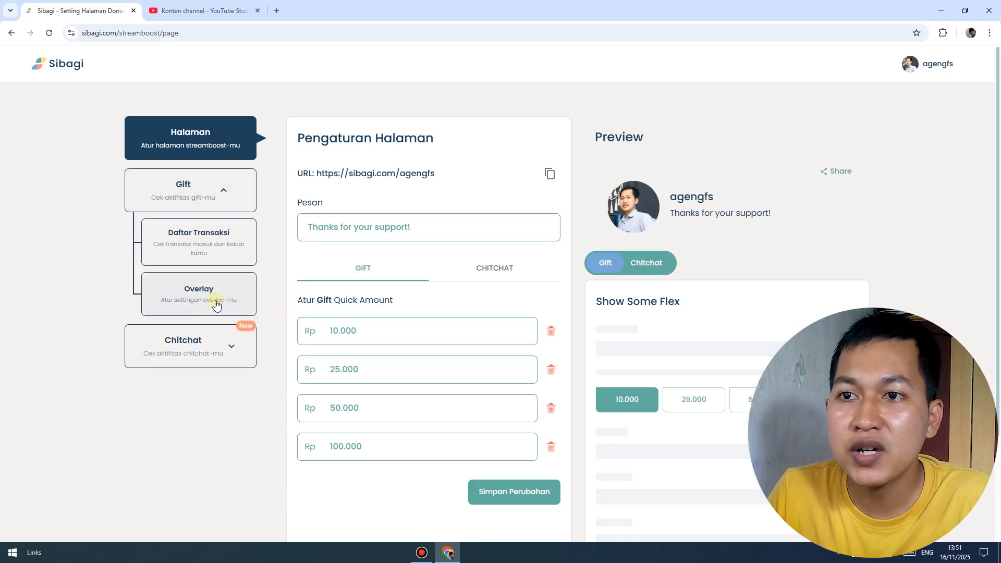
{"action": "left_click", "coordinate": [198, 292]}
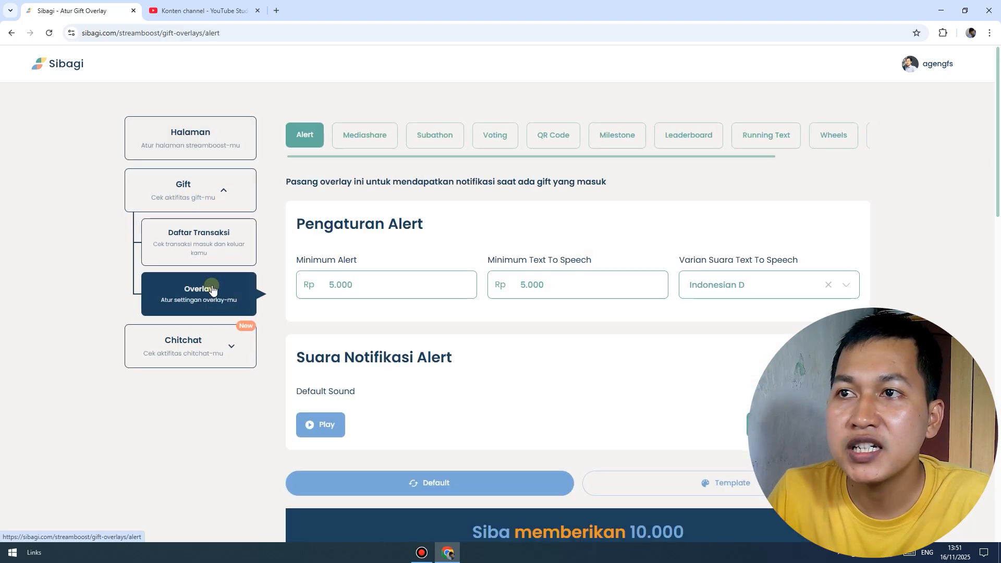
{"action": "left_click", "coordinate": [363, 136]}
{"action": "left_click", "coordinate": [435, 142]}
{"action": "left_click", "coordinate": [498, 139]}
{"action": "left_click", "coordinate": [554, 143]}
{"action": "left_click", "coordinate": [629, 148]}
{"action": "left_click", "coordinate": [691, 146]}
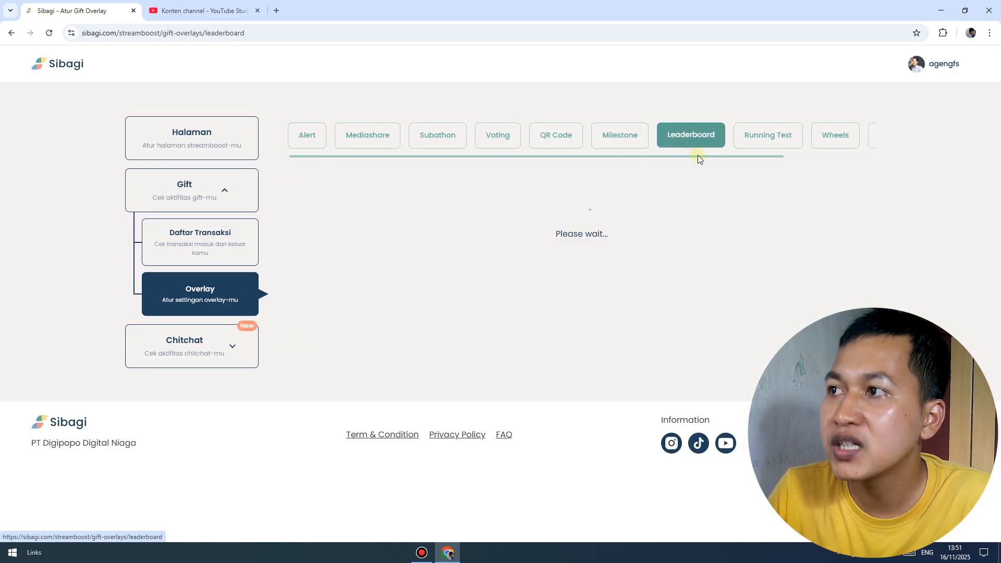
{"action": "left_click_drag", "start_coordinate": [709, 157], "coordinate": [811, 161]}
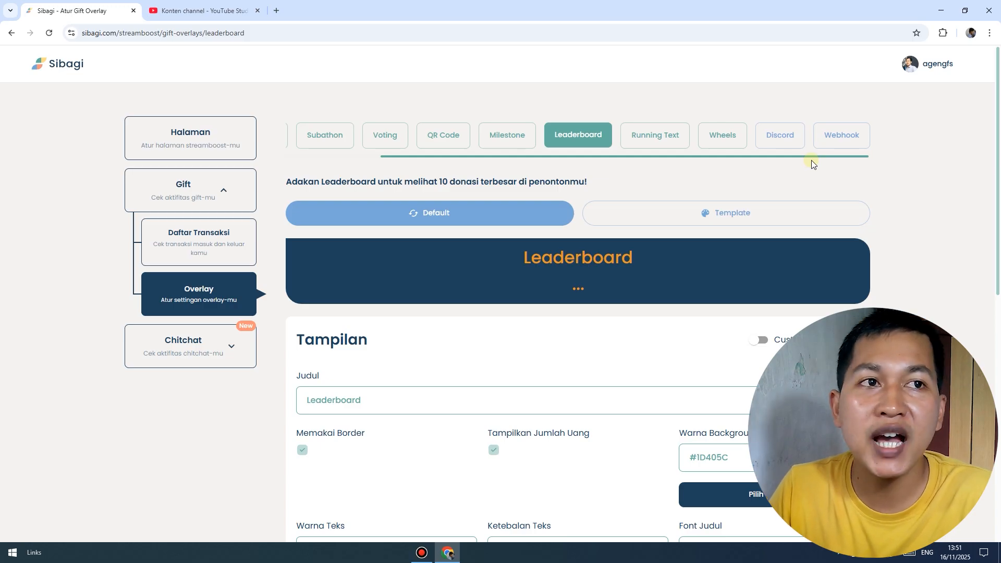
{"action": "left_click_drag", "start_coordinate": [811, 160], "coordinate": [619, 166]}
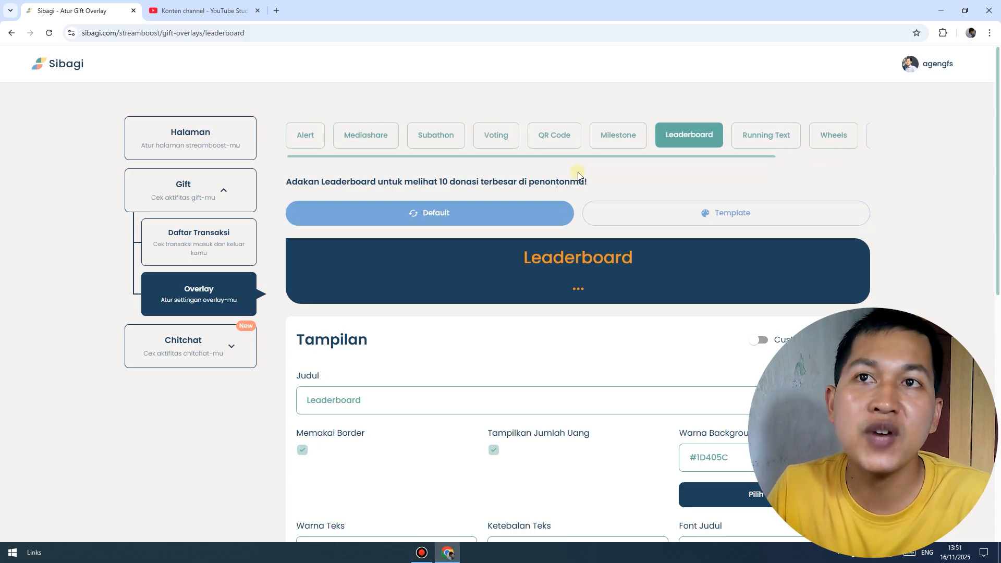
- Return to the Alert overlay settings and play the default notification sound
{"action": "left_click", "coordinate": [307, 137]}
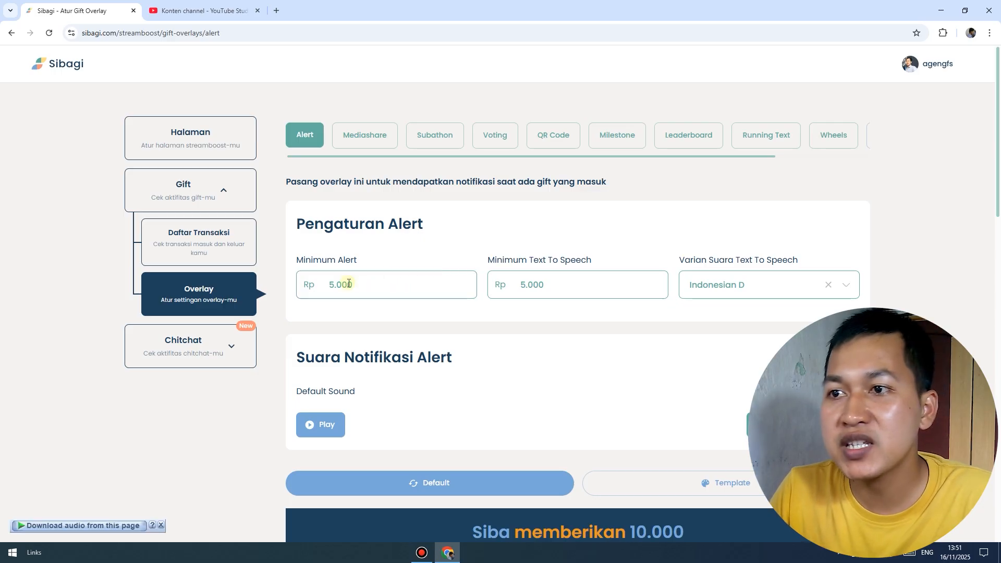
{"action": "left_click_drag", "start_coordinate": [998, 190], "coordinate": [999, 260]}
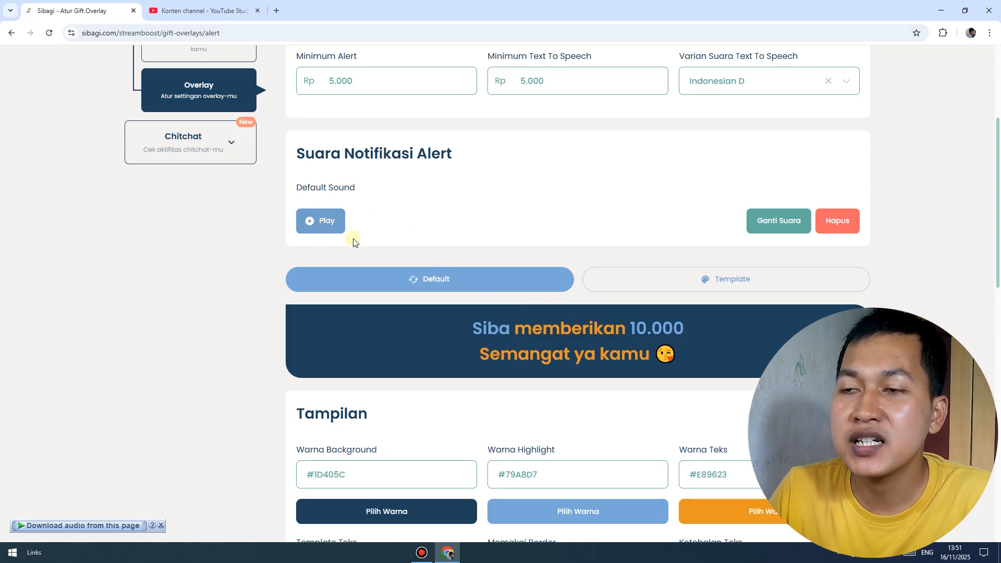
{"action": "left_click", "coordinate": [318, 228]}
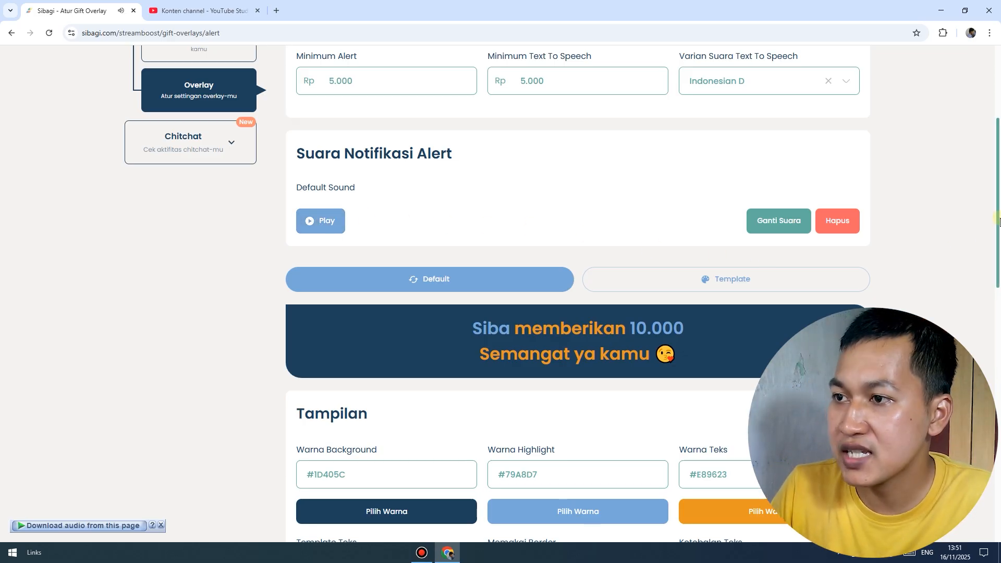
- Set the alert's background color to #00335f in the Tampilan section
{"action": "scroll", "coordinate": [995, 238], "scroll_direction": "down", "scroll_amount": 2}
{"action": "scroll", "coordinate": [995, 239], "scroll_direction": "down", "scroll_amount": 1}
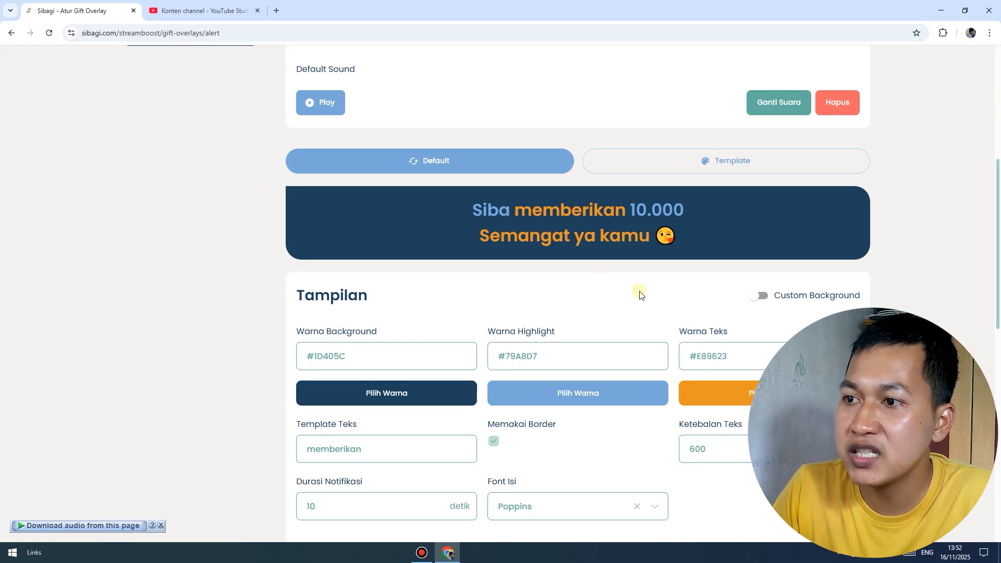
{"action": "scroll", "coordinate": [997, 261], "scroll_direction": "down", "scroll_amount": 3}
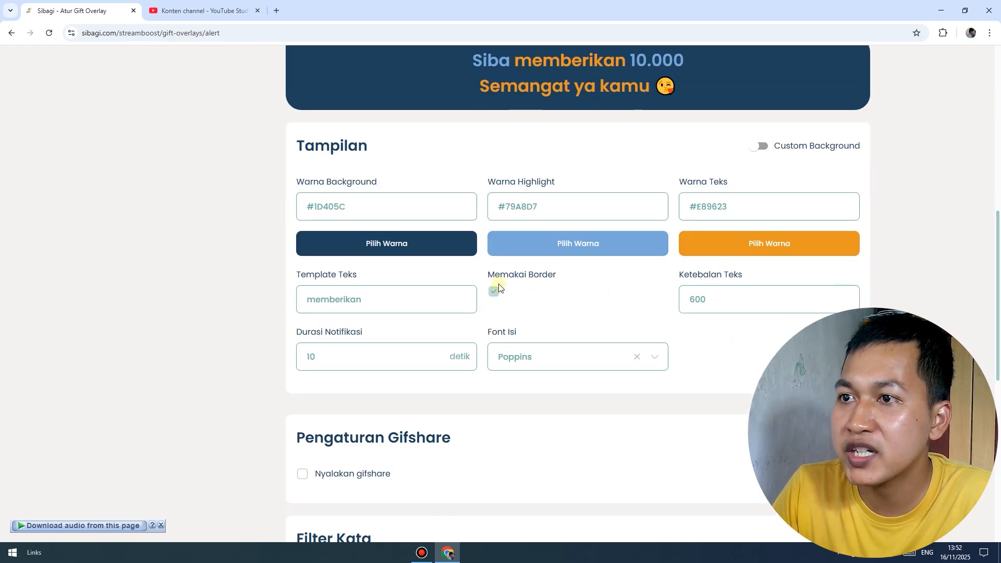
{"action": "left_click", "coordinate": [435, 251]}
{"action": "left_click_drag", "start_coordinate": [404, 318], "coordinate": [469, 346]}
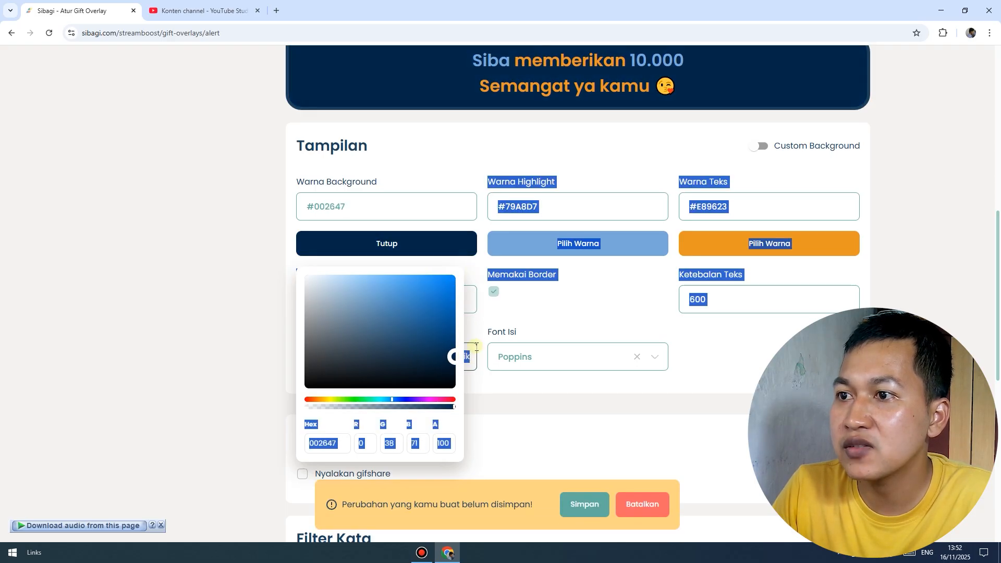
{"action": "left_click", "coordinate": [616, 308]}
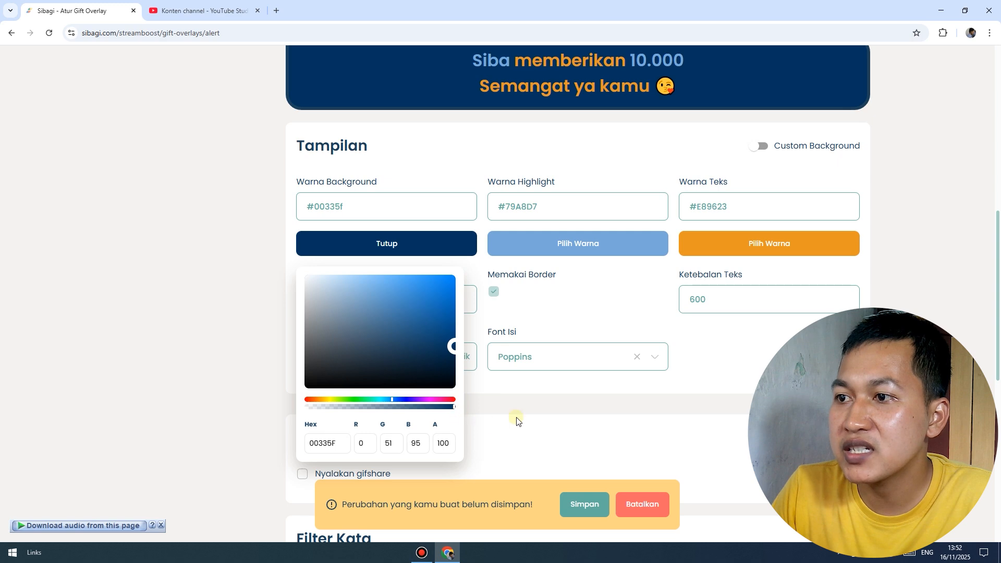
- Set the alert's highlight color to #0478f5 and its text color to #cc5c5d
{"action": "left_click", "coordinate": [558, 252]}
{"action": "left_click_drag", "start_coordinate": [569, 292], "coordinate": [722, 253]}
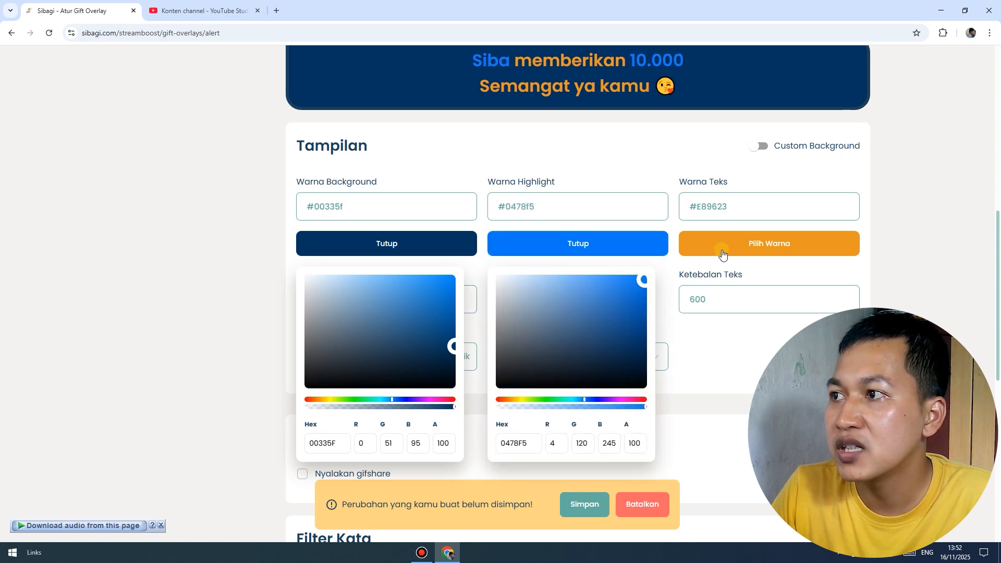
{"action": "left_click", "coordinate": [721, 254]}
{"action": "left_click_drag", "start_coordinate": [824, 399], "coordinate": [829, 399]}
{"action": "left_click_drag", "start_coordinate": [829, 400], "coordinate": [830, 399]}
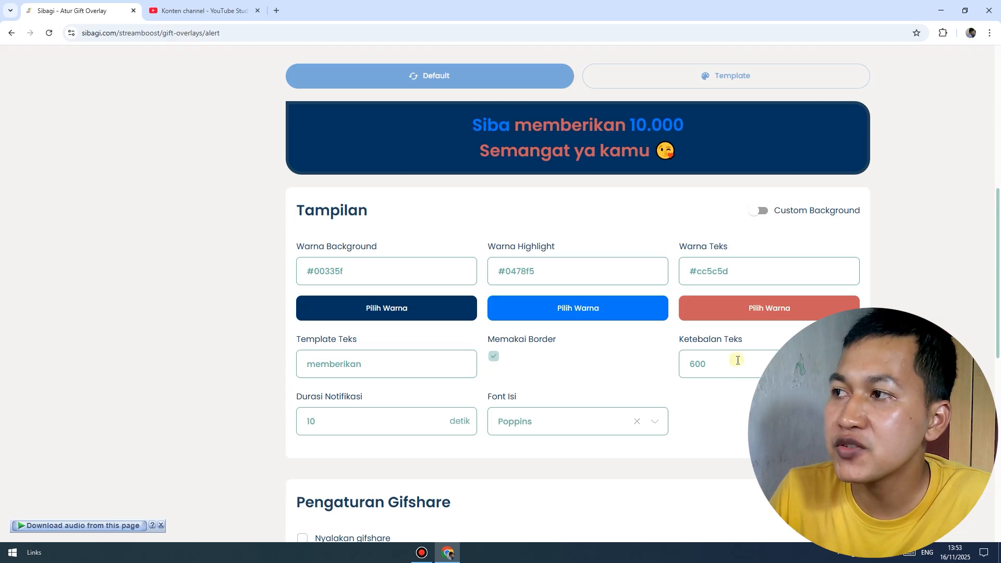
- Enable Custom Background for the alert, choose the blue-and-red hexagon image, crop it to the banner area, and save the changes
{"action": "left_click", "coordinate": [764, 213]}
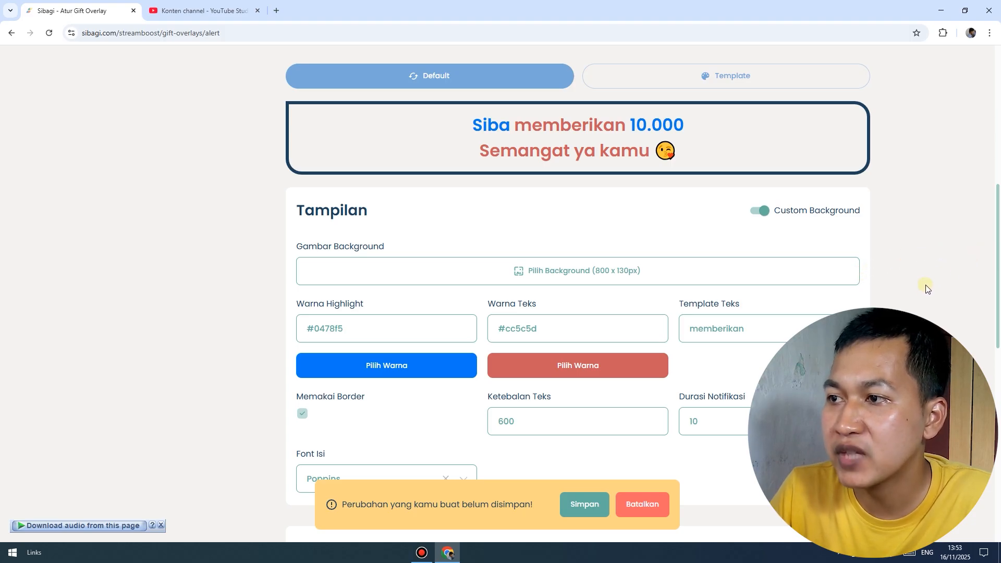
{"action": "scroll", "coordinate": [683, 244], "scroll_direction": "down", "scroll_amount": 1}
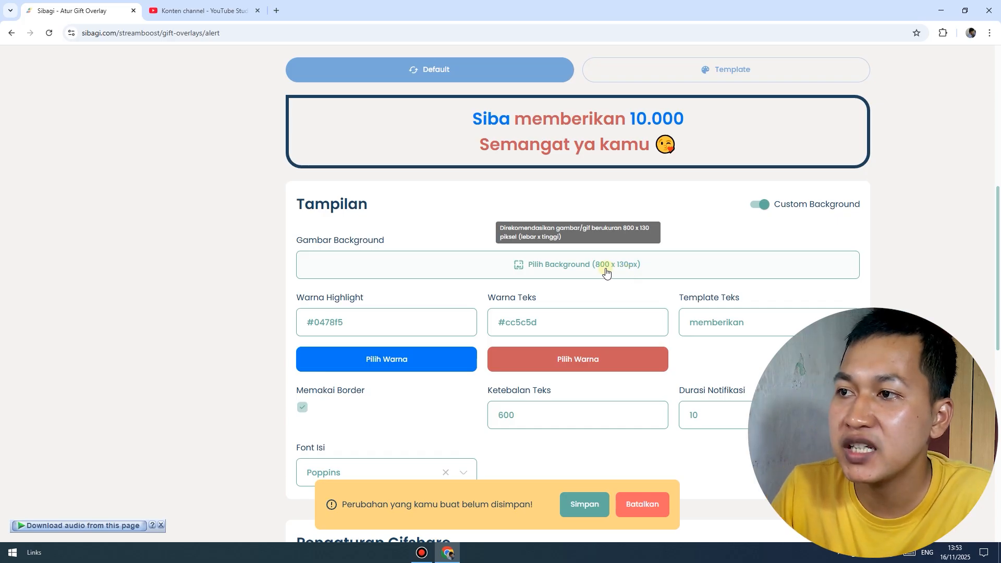
{"action": "left_click", "coordinate": [558, 269]}
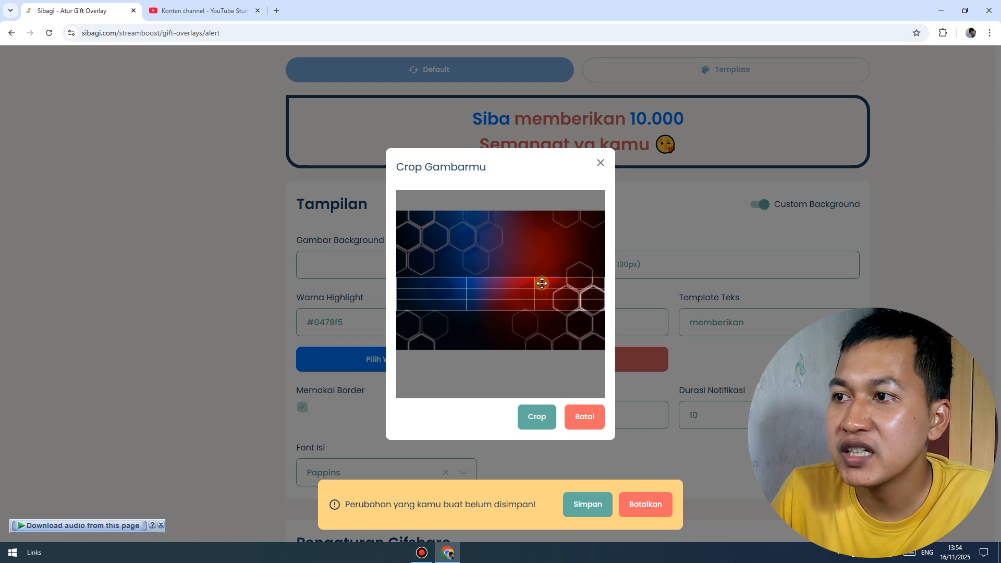
{"action": "mouse_move", "coordinate": [540, 317]}
{"action": "left_mouse_down"}
{"action": "mouse_move", "coordinate": [536, 328]}
{"action": "mouse_move", "coordinate": [538, 268]}
{"action": "mouse_move", "coordinate": [544, 300]}
{"action": "left_mouse_up"}
{"action": "left_click", "coordinate": [529, 420]}
{"action": "left_click", "coordinate": [529, 420]}
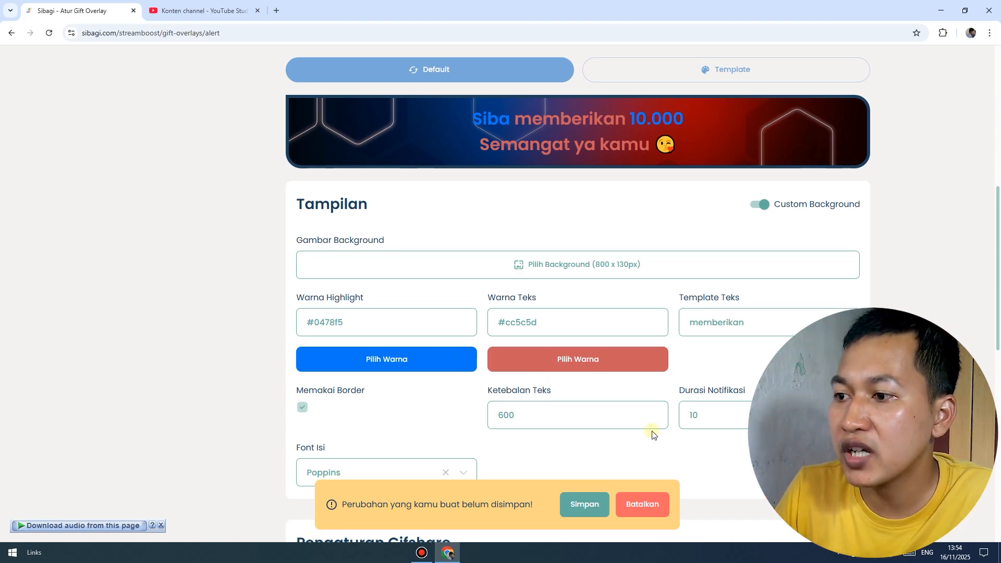
{"action": "left_click", "coordinate": [585, 504]}
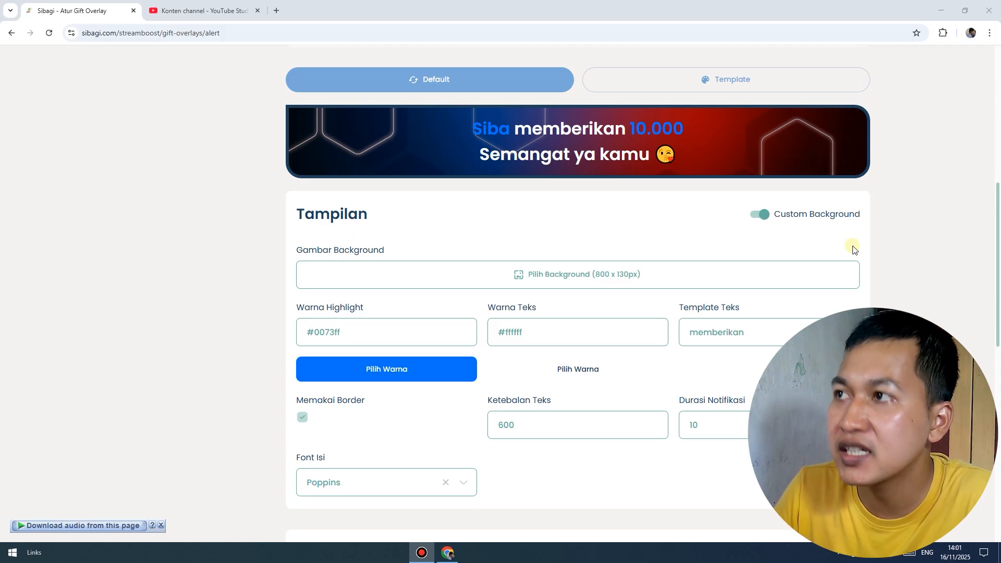
- Switch the alert to Template mode, browse the template list, and search it by ID for #t5ckontjRK
{"action": "left_click", "coordinate": [738, 86]}
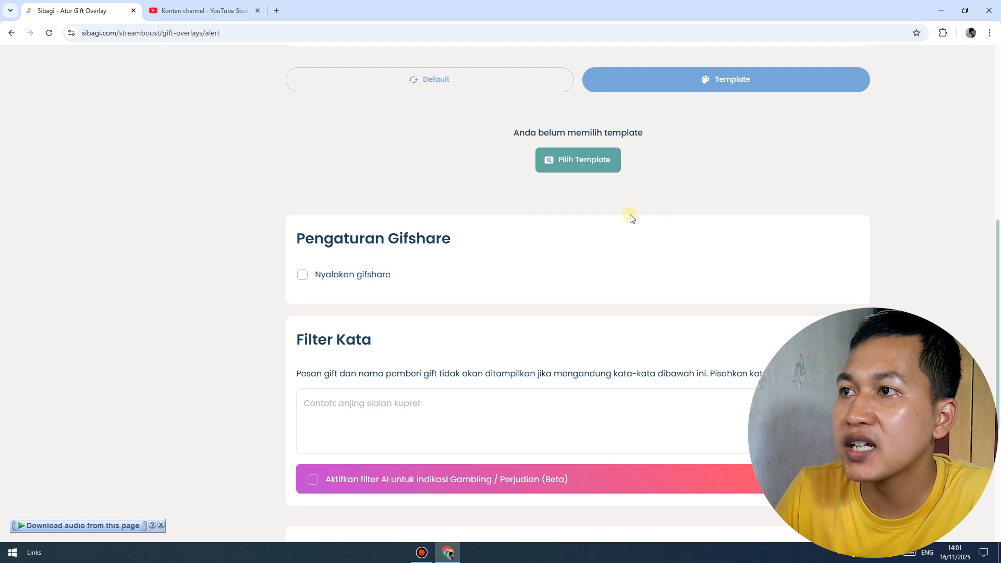
{"action": "left_click", "coordinate": [583, 166]}
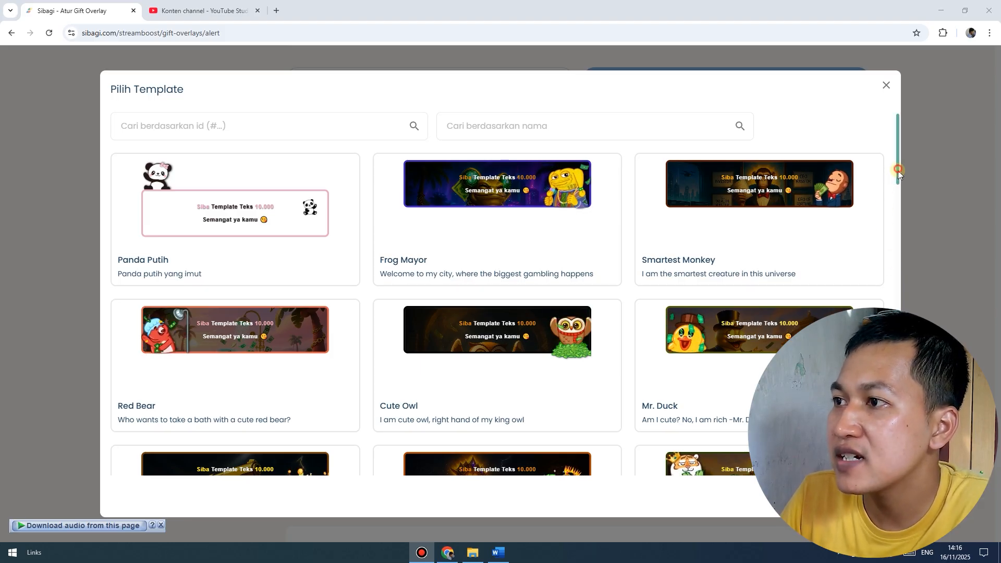
{"action": "scroll", "coordinate": [897, 208], "scroll_direction": "down", "scroll_amount": 2}
{"action": "left_click_drag", "start_coordinate": [897, 209], "coordinate": [896, 142]}
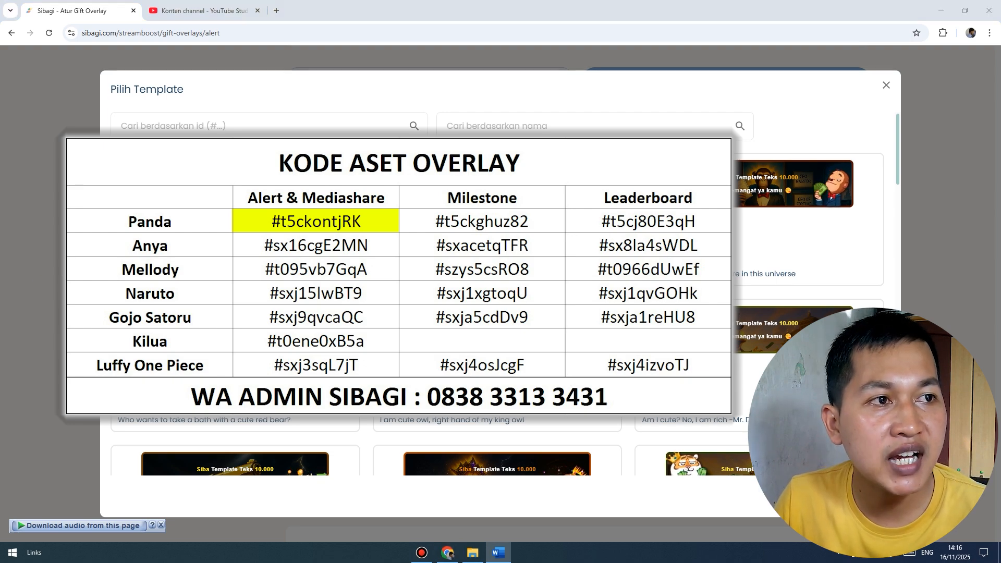
{"action": "left_click", "coordinate": [164, 126]}
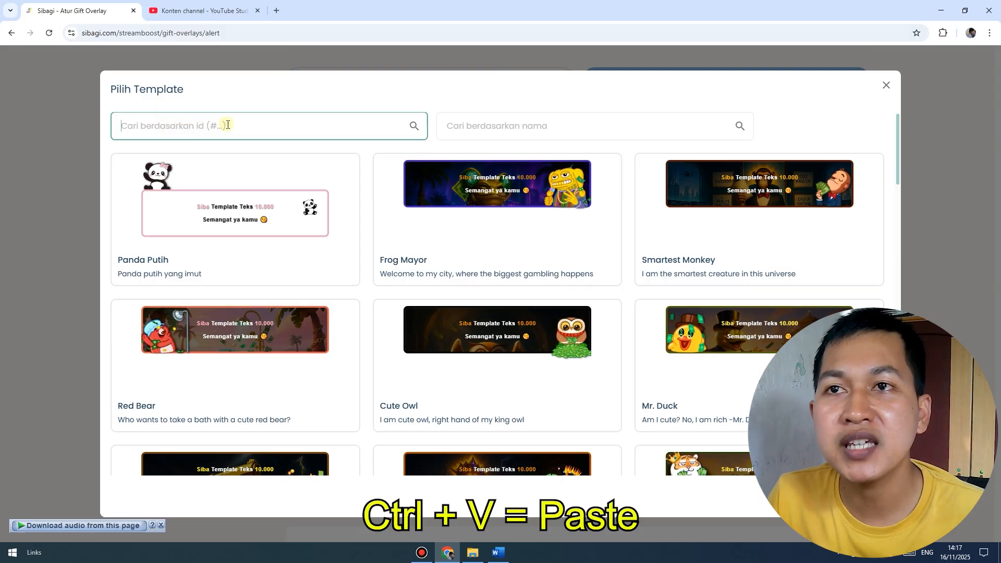
{"action": "type", "text": "#t5ckontjRK"}
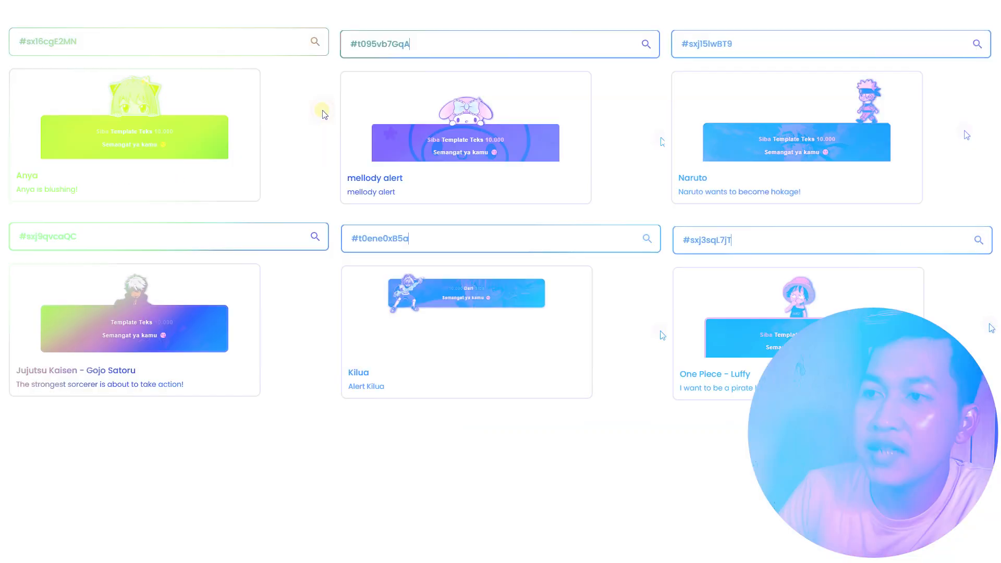
- Search the alert templates by ID, including #sxj3sqL7jT and #sxj15lwBT9, and browse the template list
{"action": "triple_click", "coordinate": [791, 239]}
{"action": "key", "text": "ctrl+c"}
{"action": "key", "text": "BackSpace"}
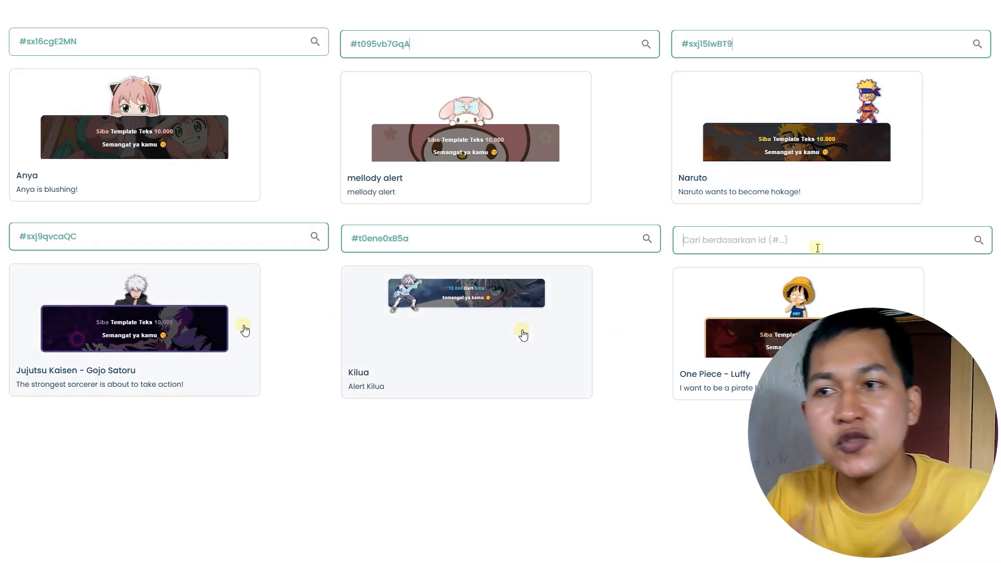
{"action": "key", "text": "ctrl+v"}
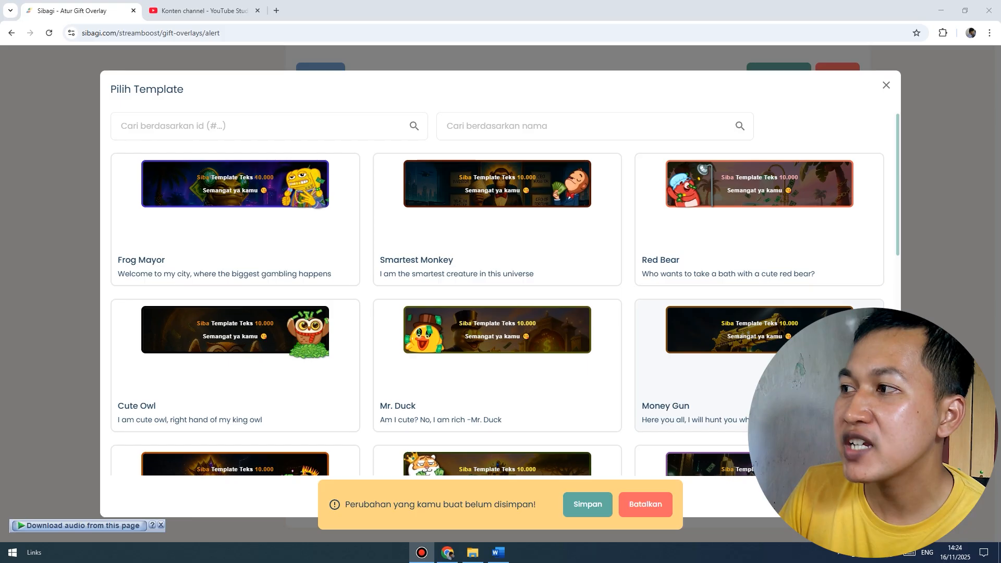
{"action": "scroll", "coordinate": [892, 236], "scroll_direction": "down", "scroll_amount": 10}
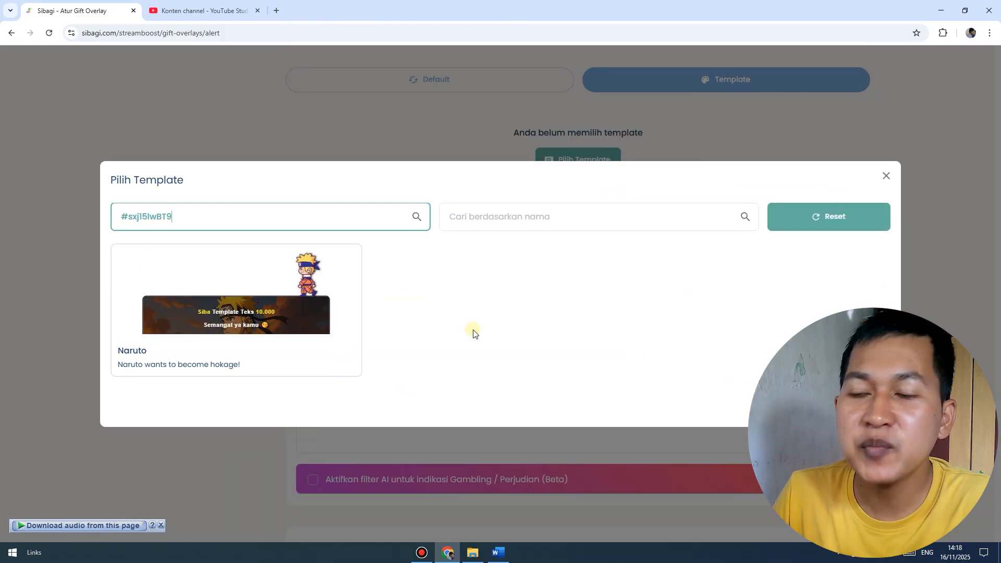
- Apply the Naruto template to the Gift alert and save the changes
{"action": "left_click", "coordinate": [250, 300]}
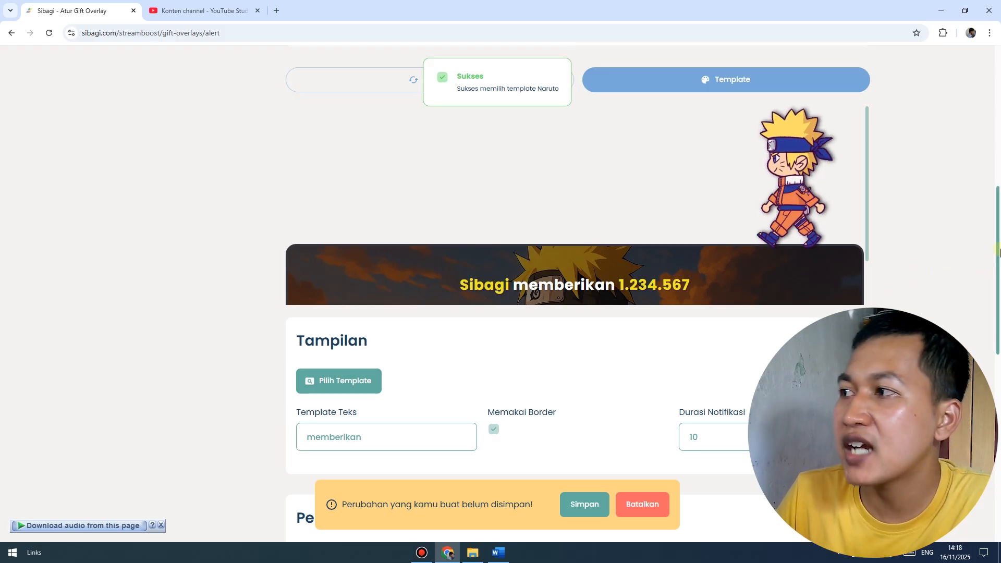
{"action": "left_click_drag", "start_coordinate": [997, 235], "coordinate": [858, 264]}
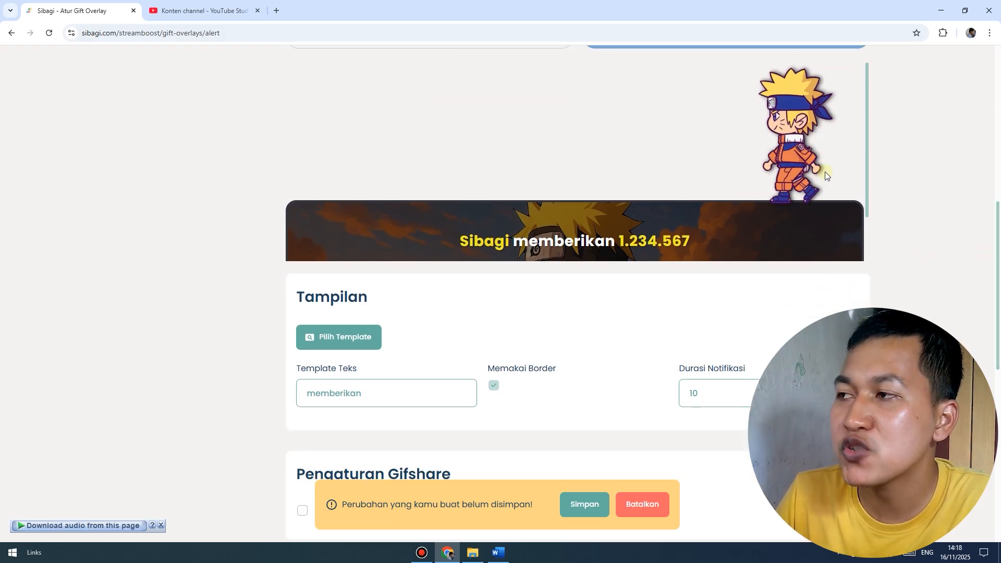
{"action": "mouse_move", "coordinate": [999, 236]}
{"action": "left_mouse_down"}
{"action": "mouse_move", "coordinate": [999, 260]}
{"action": "mouse_move", "coordinate": [999, 225]}
{"action": "left_mouse_up"}
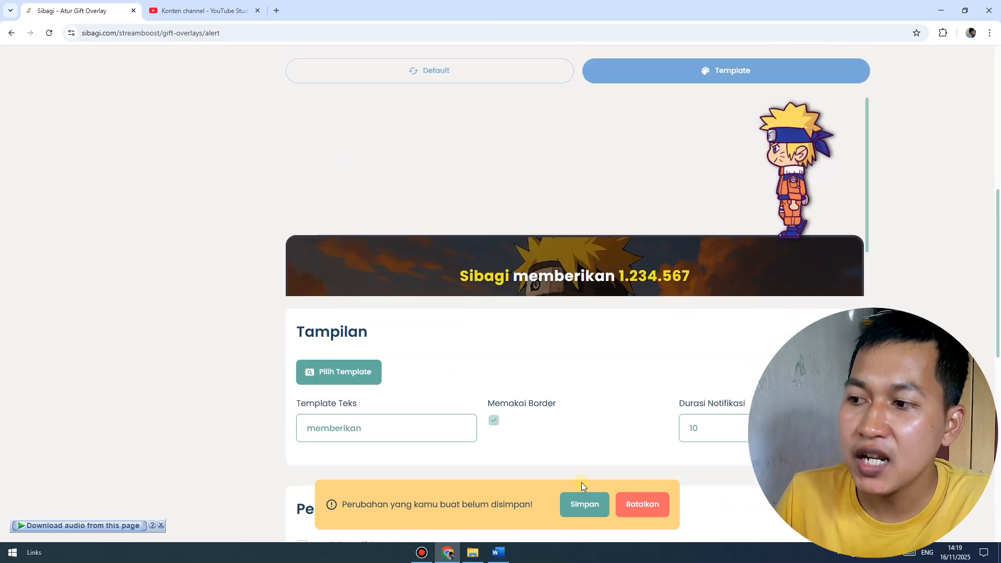
{"action": "left_click", "coordinate": [576, 508]}
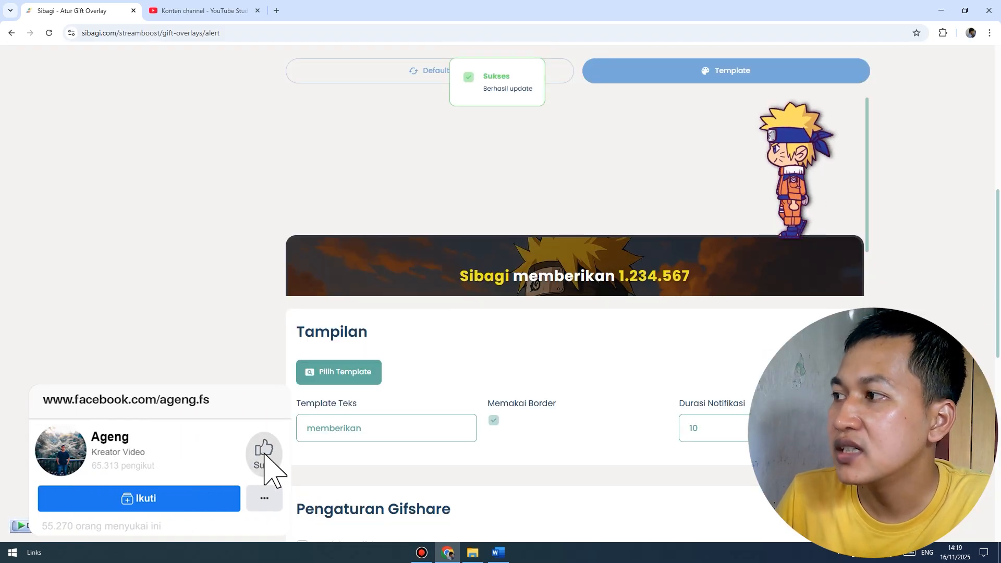
- Enable gifshare in the Pengaturan Gifshare section
{"action": "left_click_drag", "start_coordinate": [998, 292], "coordinate": [997, 357]}
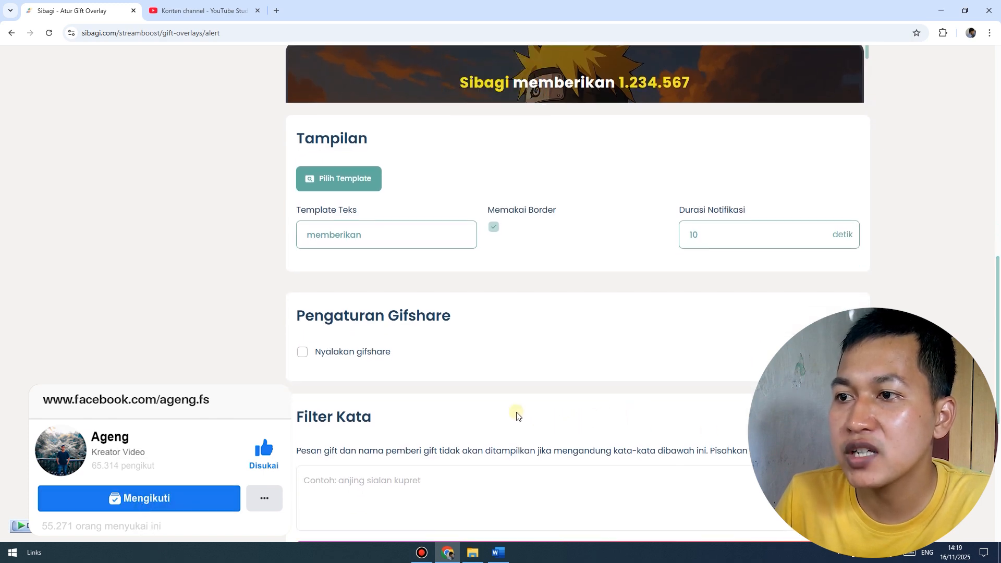
{"action": "left_click", "coordinate": [302, 352]}
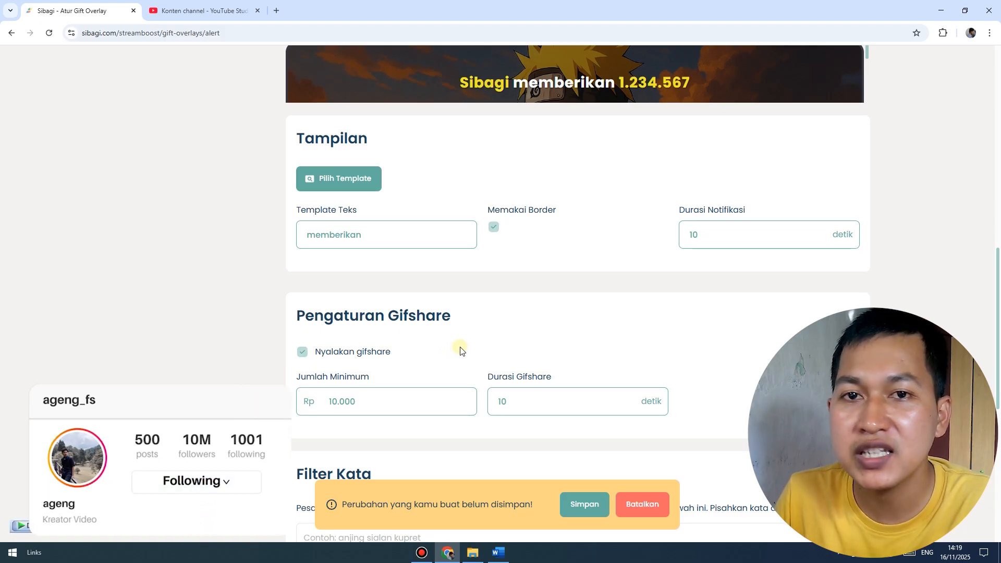
- Add the word "anjing" to Filter Kata and enable the AI filter for gambling content
{"action": "left_click_drag", "start_coordinate": [998, 297], "coordinate": [992, 378]}
{"action": "left_click", "coordinate": [397, 303]}
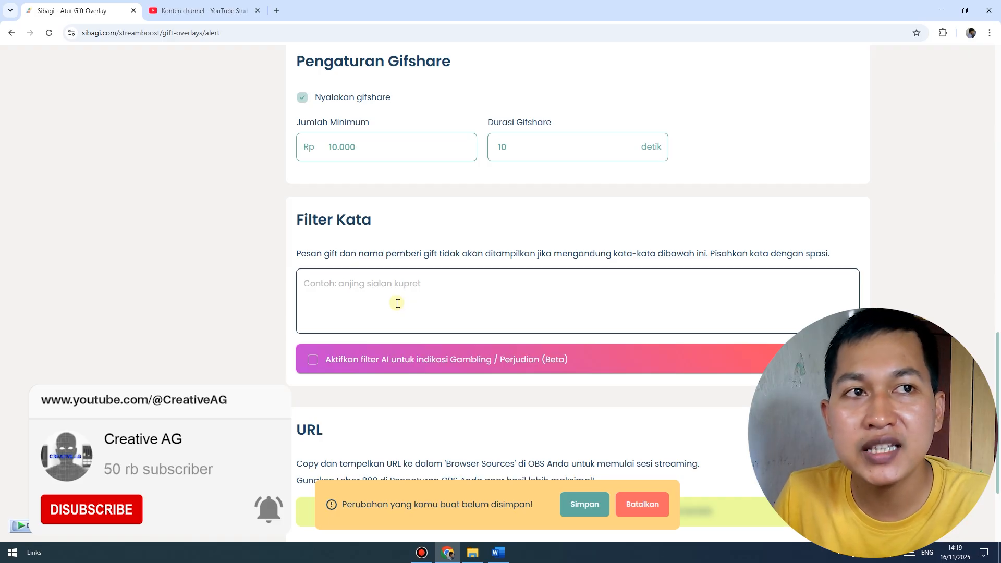
{"action": "left_click", "coordinate": [392, 297]}
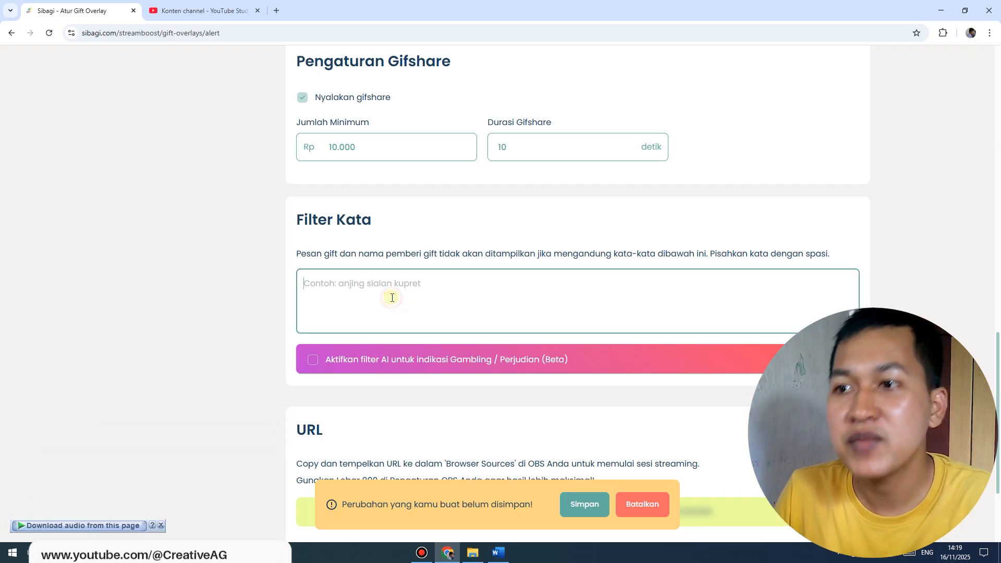
{"action": "type", "text": "anjing"}
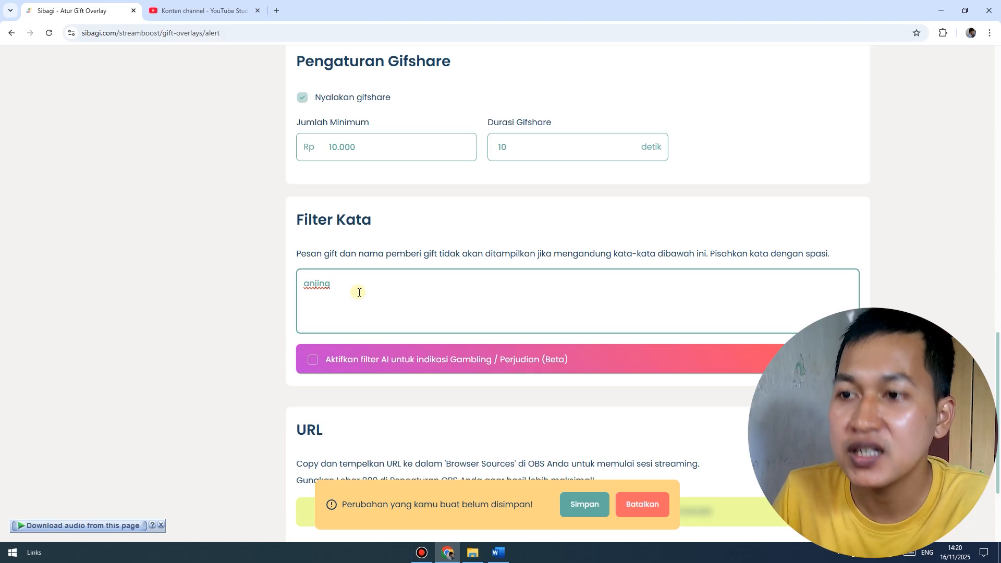
{"action": "left_click", "coordinate": [386, 399]}
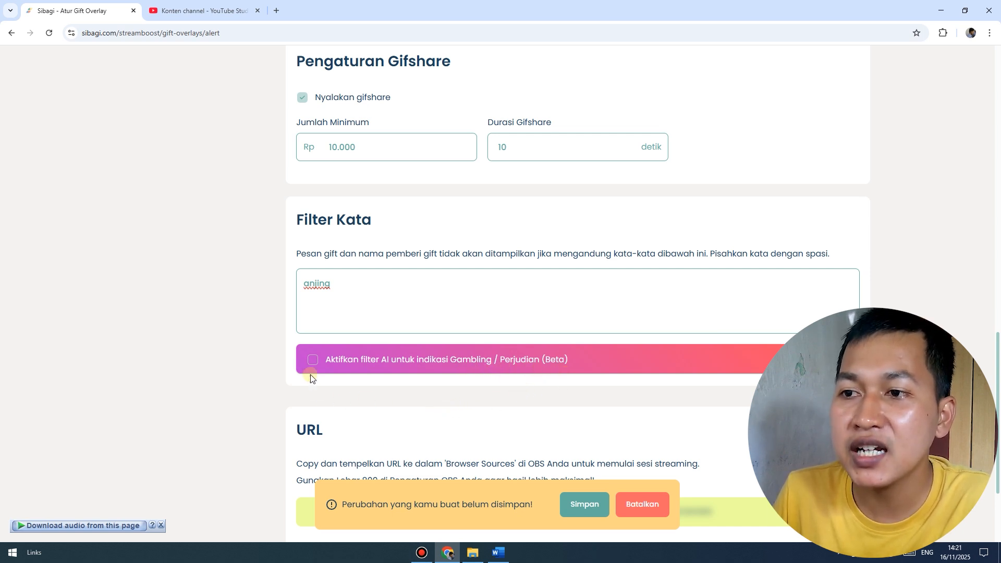
{"action": "left_click", "coordinate": [313, 360]}
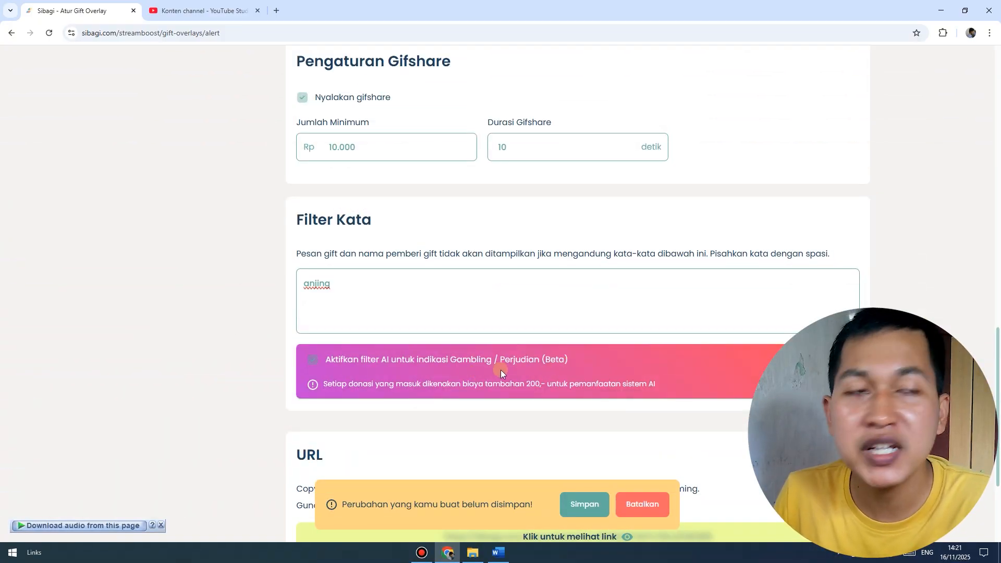
- Copy the alert overlay's URL from the URL section
{"action": "left_click_drag", "start_coordinate": [997, 379], "coordinate": [1000, 433]}
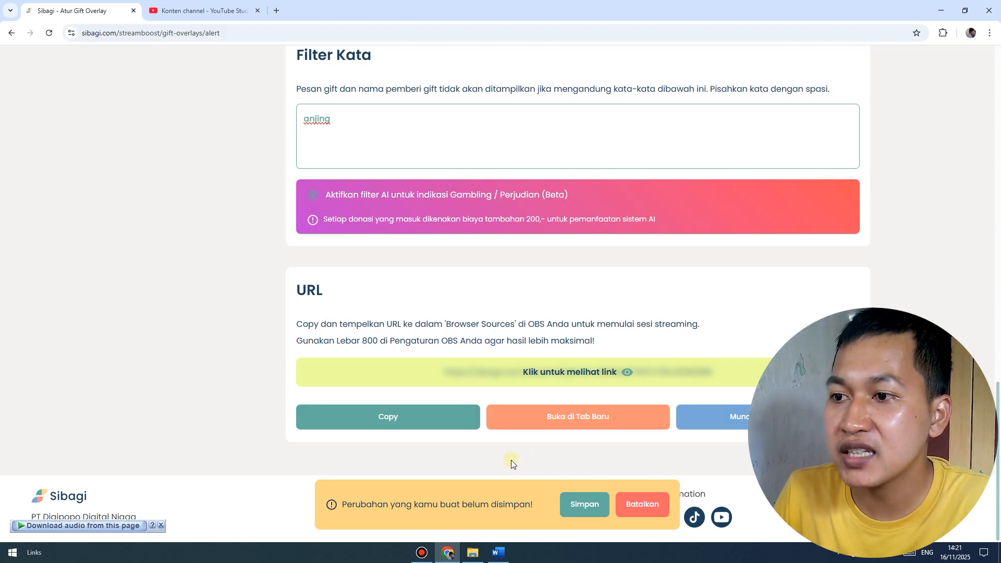
{"action": "left_click", "coordinate": [386, 418]}
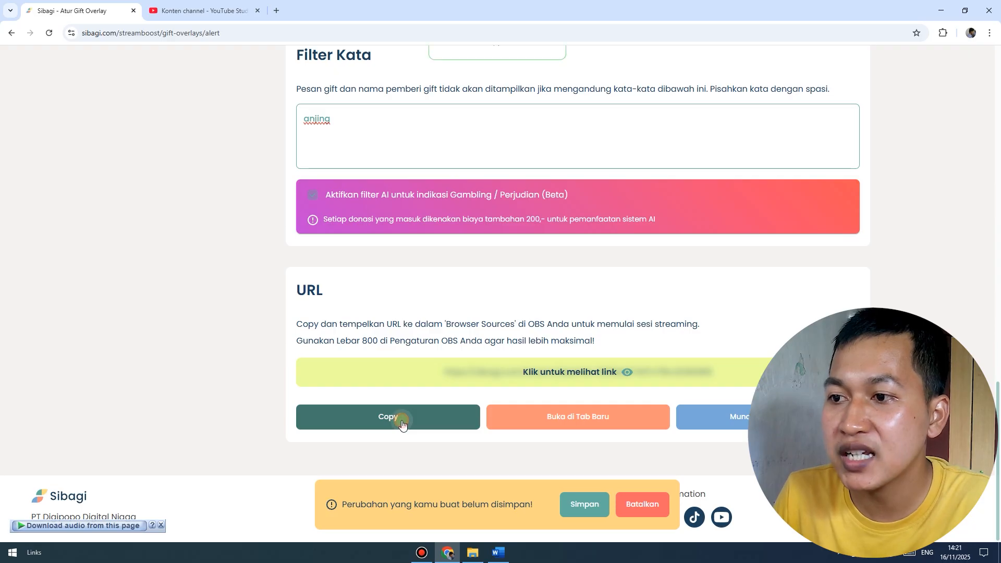
{"action": "left_click", "coordinate": [401, 422]}
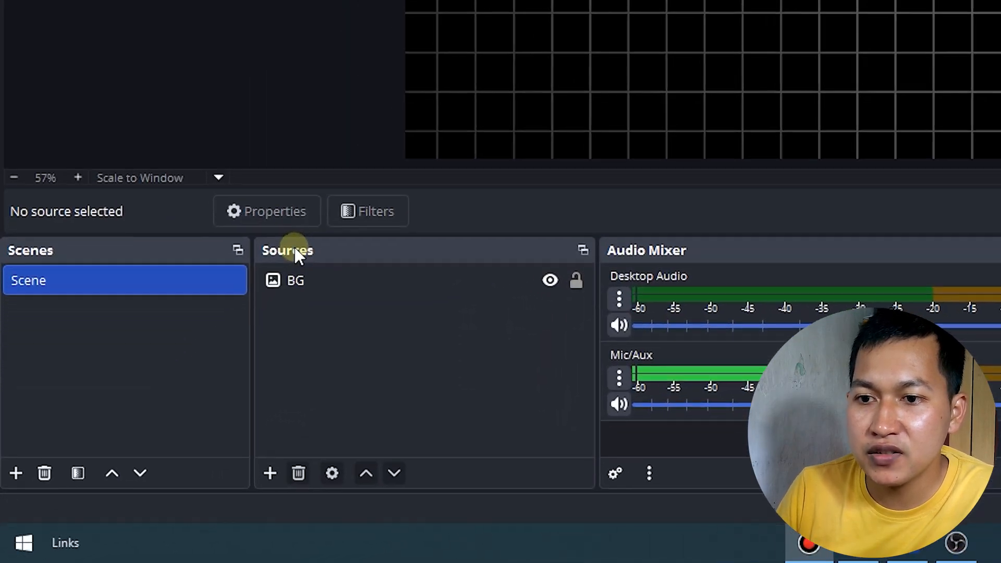
- In OBS, add a new Browser source named Alert to the scene
{"action": "left_click", "coordinate": [280, 469]}
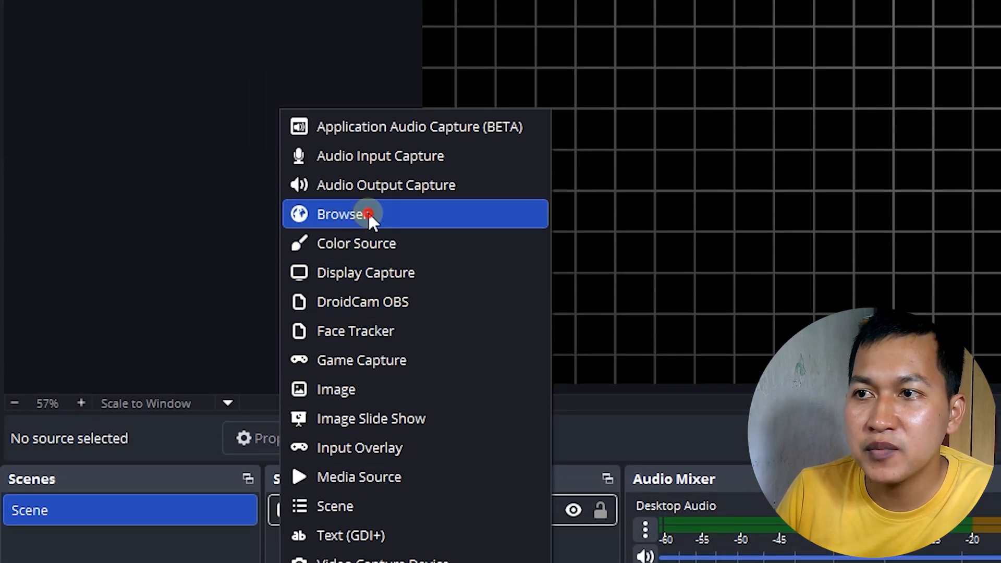
{"action": "left_click", "coordinate": [368, 213]}
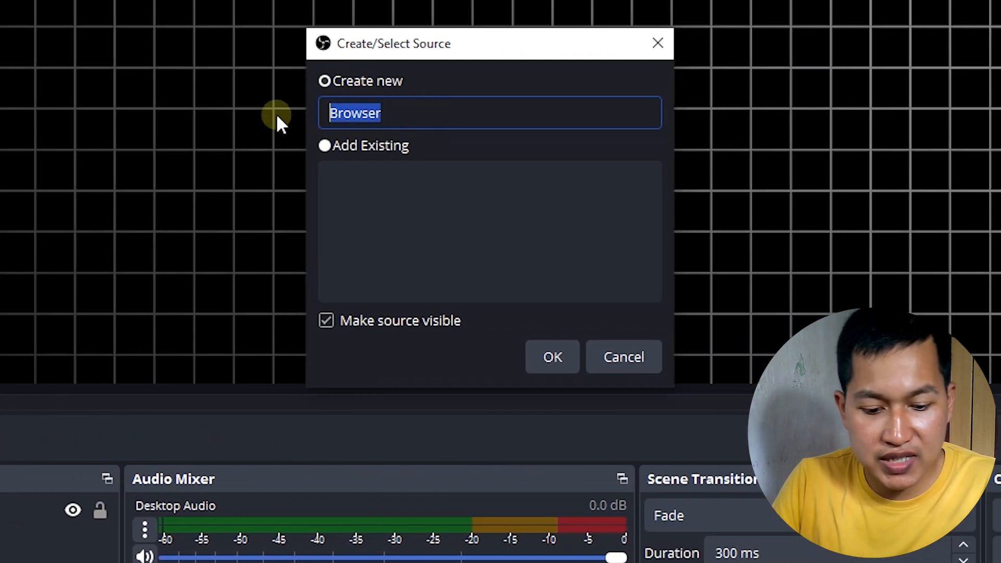
{"action": "type", "text": "Alert"}
{"action": "left_click", "coordinate": [557, 357]}
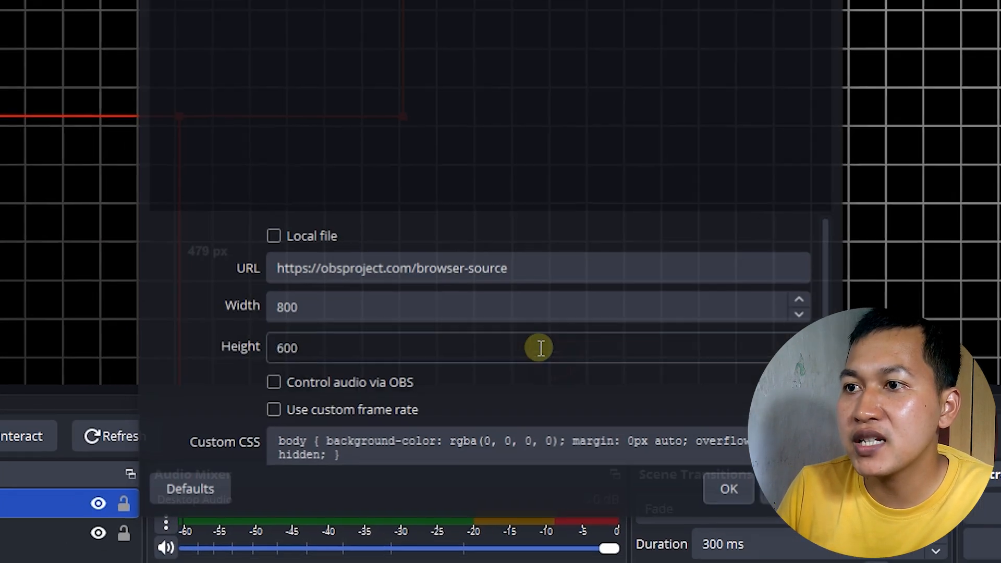
- Replace the Alert source's default URL with the copied Sibagi overlay link and confirm its properties
{"action": "left_click_drag", "start_coordinate": [514, 294], "coordinate": [292, 294]}
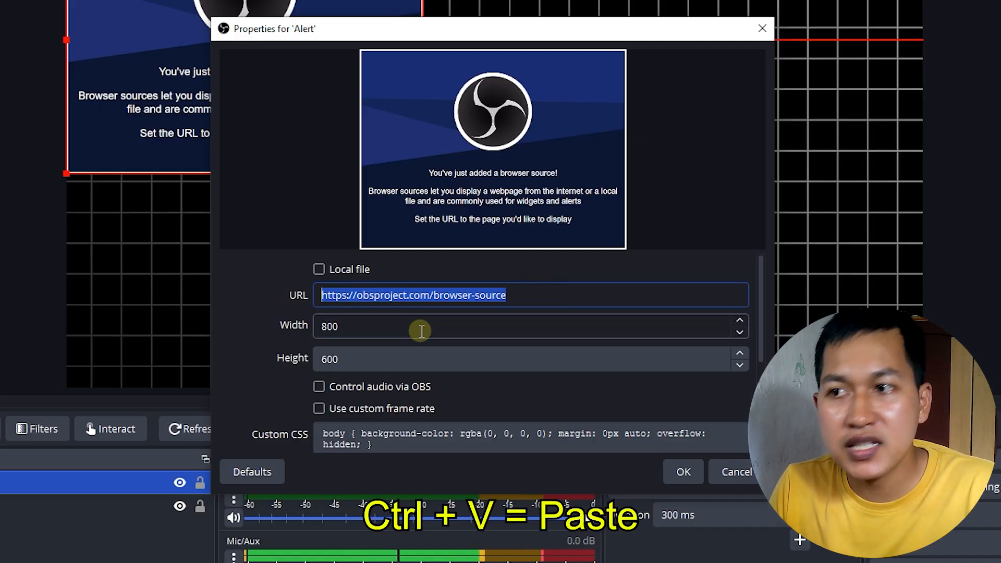
{"action": "key", "text": "ctrl+v"}
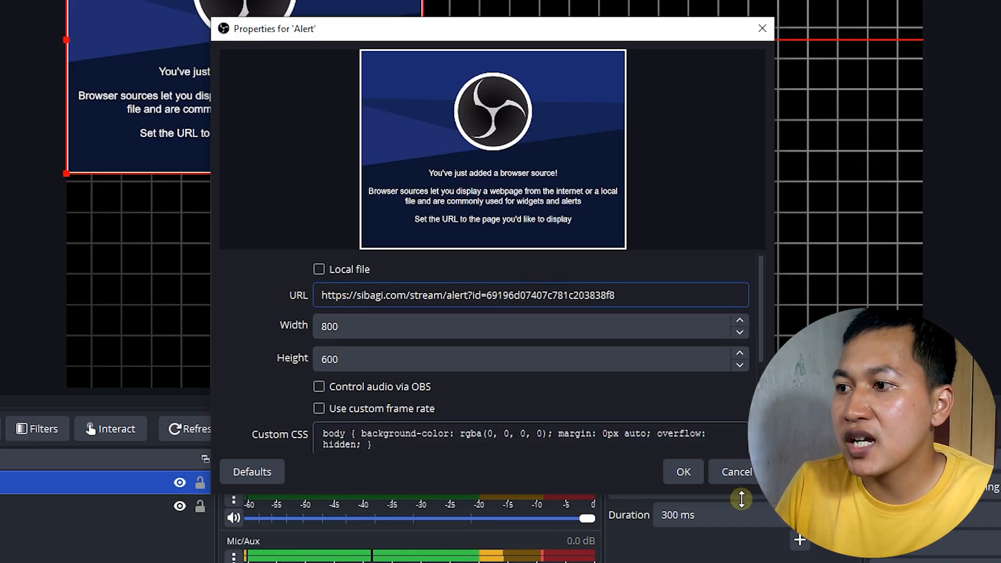
{"action": "left_click", "coordinate": [682, 471]}
- Move the Alert source to about the horizontal centre of the canvas along its upper edge
{"action": "left_click_drag", "start_coordinate": [310, 115], "coordinate": [529, 115]}
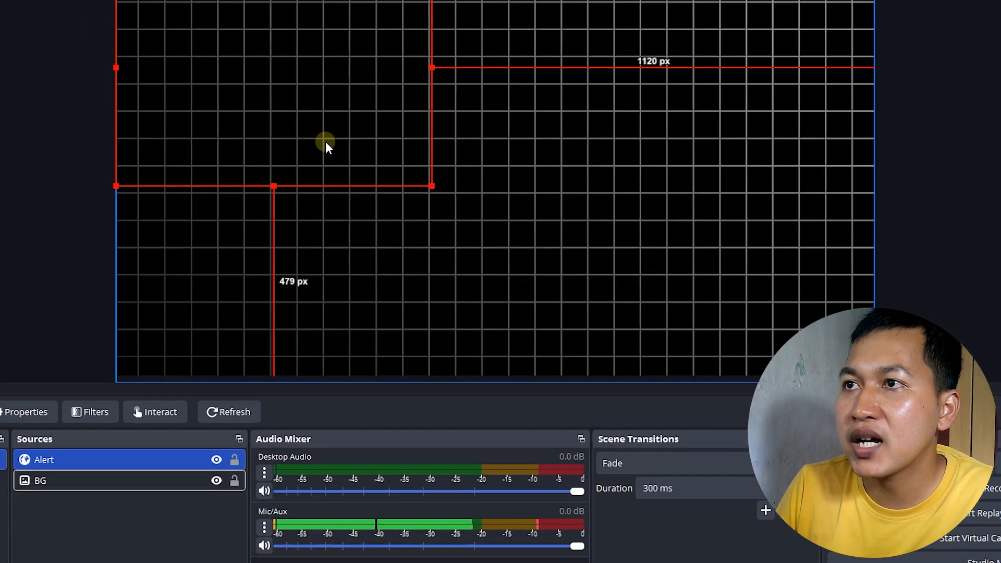
{"action": "left_click_drag", "start_coordinate": [520, 171], "coordinate": [533, 170]}
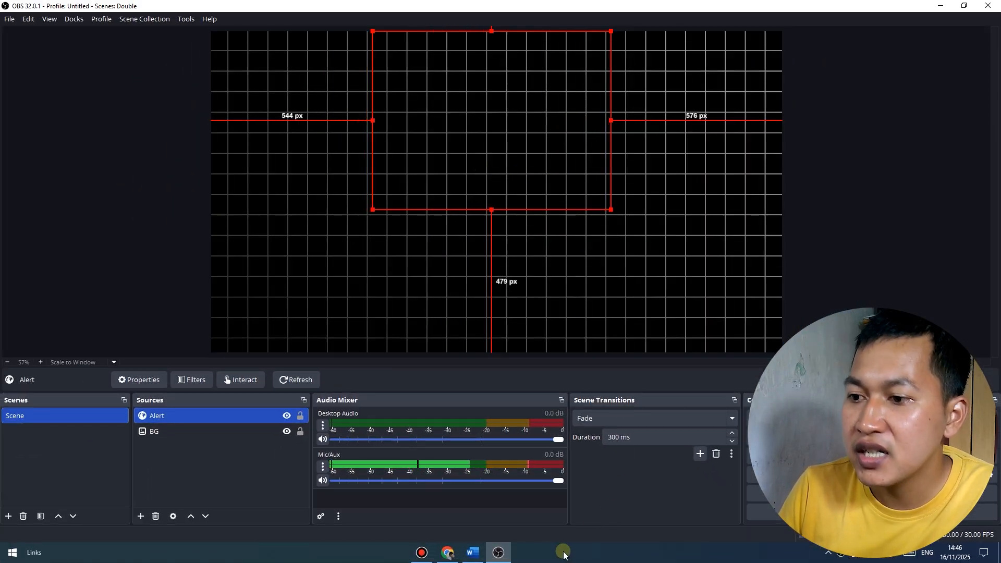
- Switch to the Sibagi page in Chrome, trigger a test alert, and return to OBS to view it
{"action": "left_click", "coordinate": [447, 551]}
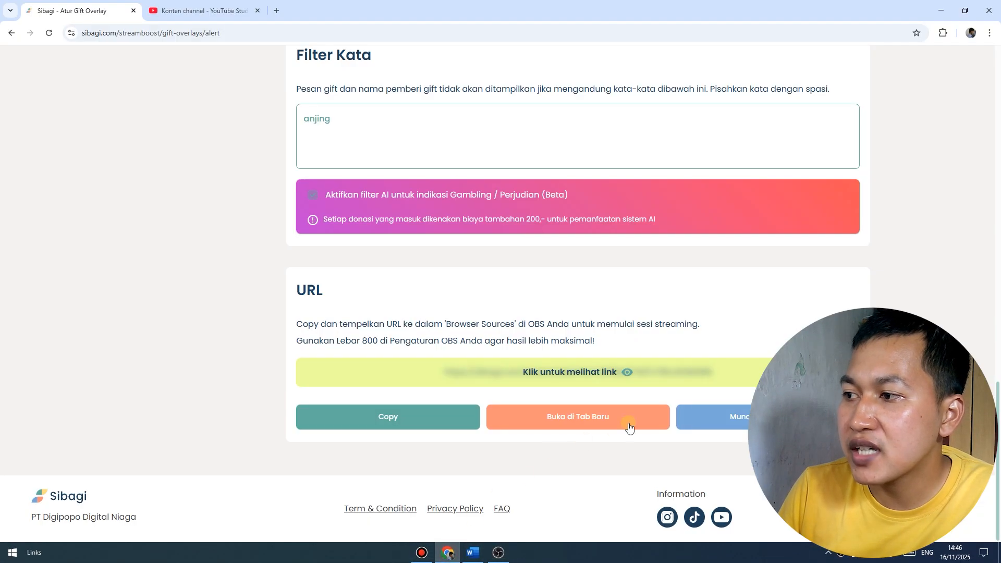
{"action": "left_click", "coordinate": [752, 416]}
{"action": "left_click", "coordinate": [498, 551]}
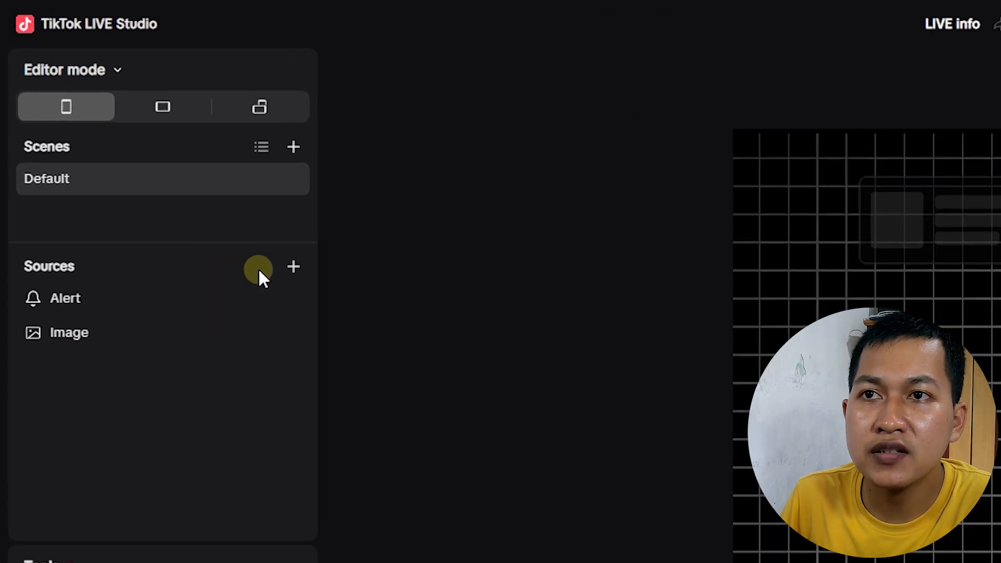
- In TikTok LIVE Studio, add a Link source using the copied Sibagi alert URL
{"action": "left_click", "coordinate": [300, 275]}
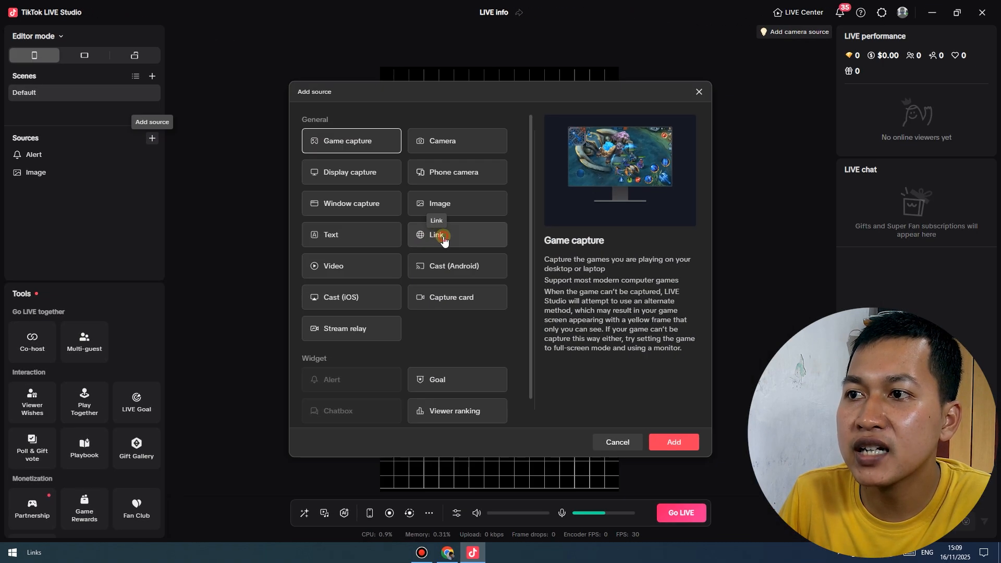
{"action": "left_click", "coordinate": [444, 238]}
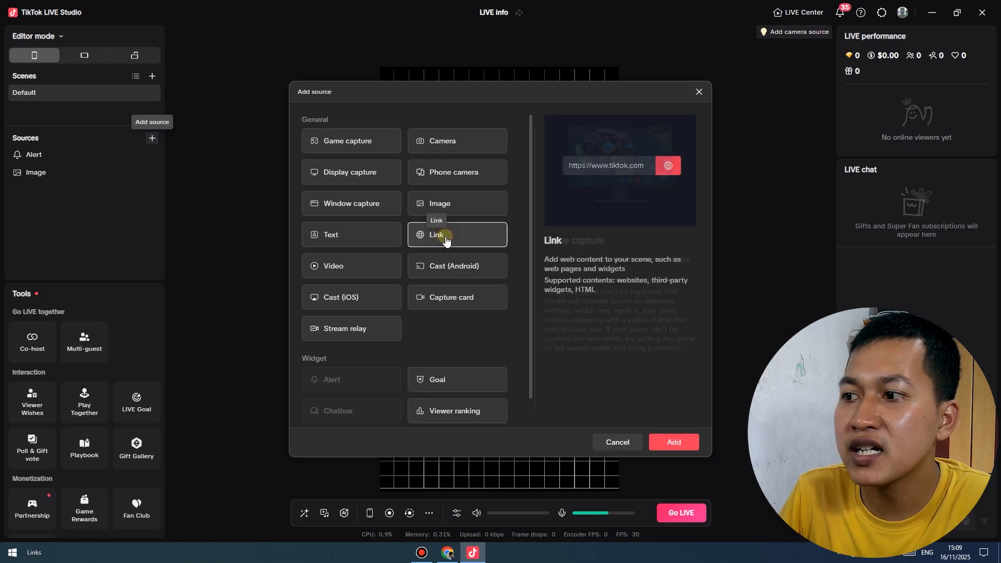
{"action": "left_click", "coordinate": [685, 440]}
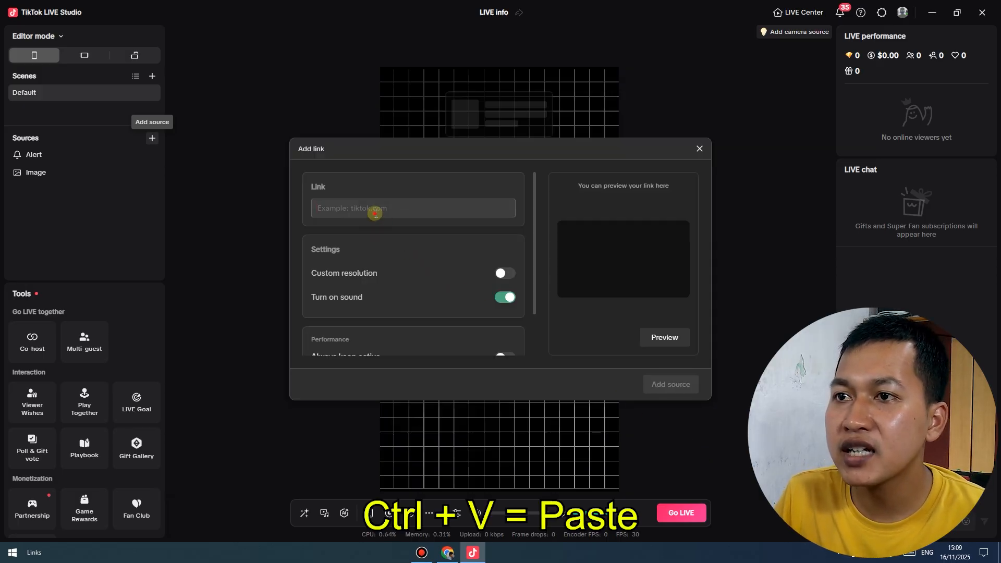
{"action": "key", "text": "ctrl+v"}
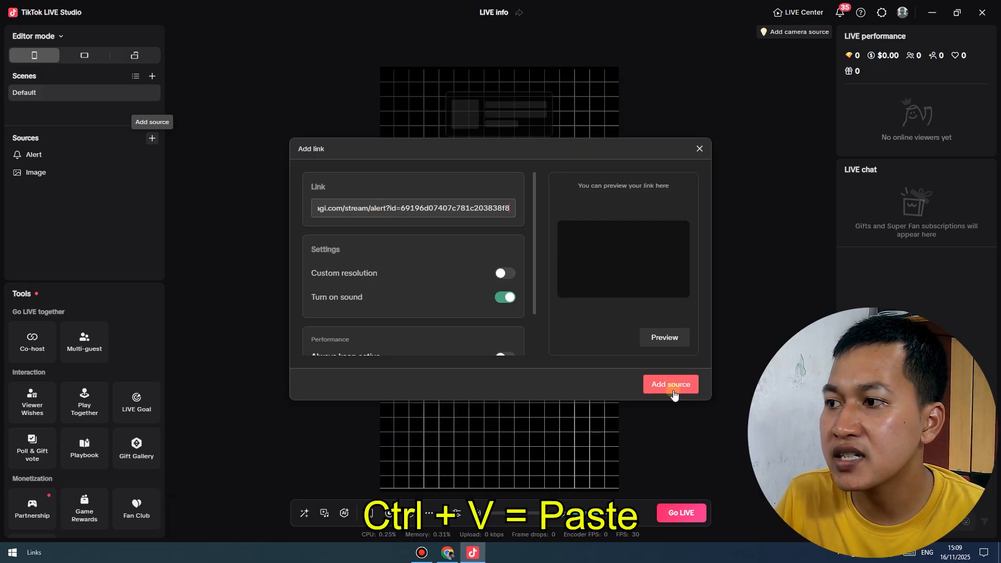
{"action": "left_click", "coordinate": [669, 390]}
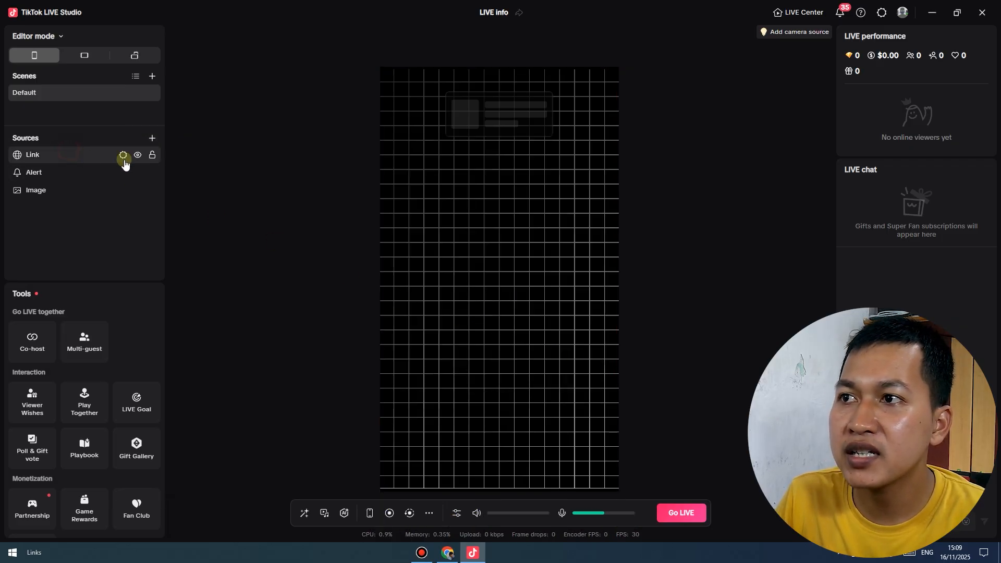
- Select the Link source and move it up toward the upper part of the portrait canvas
{"action": "left_click", "coordinate": [106, 158]}
{"action": "left_click_drag", "start_coordinate": [499, 360], "coordinate": [498, 102]}
{"action": "left_click", "coordinate": [552, 491]}
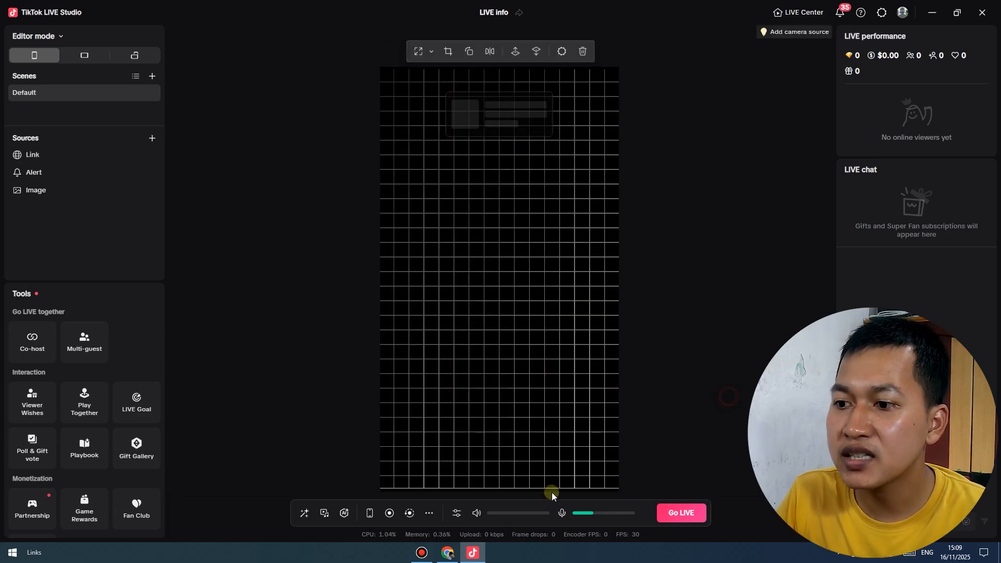
- Trigger a test alert from the Sibagi page, and adjust the Link source's placement slightly lower on the TikTok LIVE Studio canvas
{"action": "left_click", "coordinate": [448, 553]}
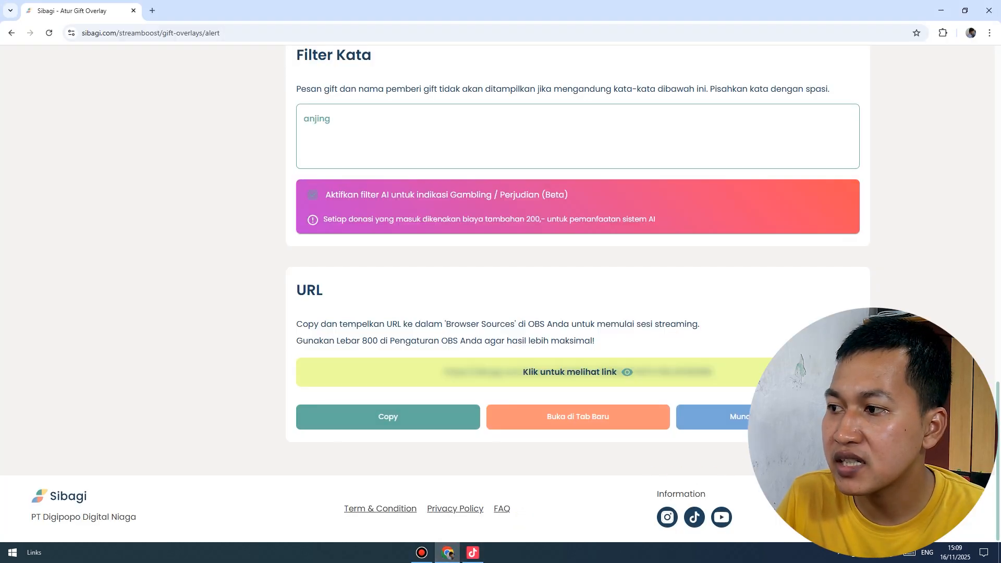
{"action": "left_click", "coordinate": [472, 552]}
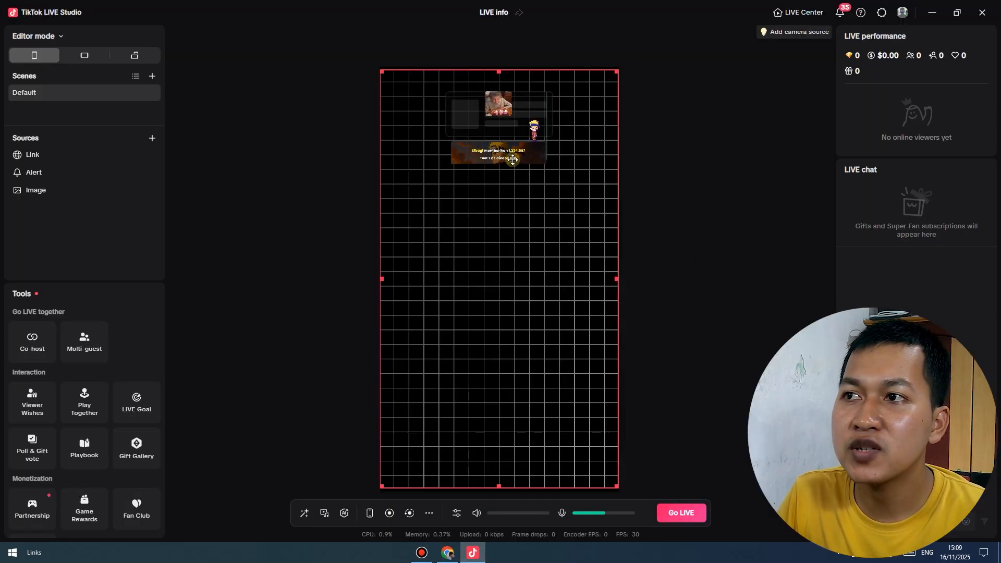
{"action": "left_click", "coordinate": [543, 165]}
{"action": "left_click_drag", "start_coordinate": [546, 162], "coordinate": [548, 198]}
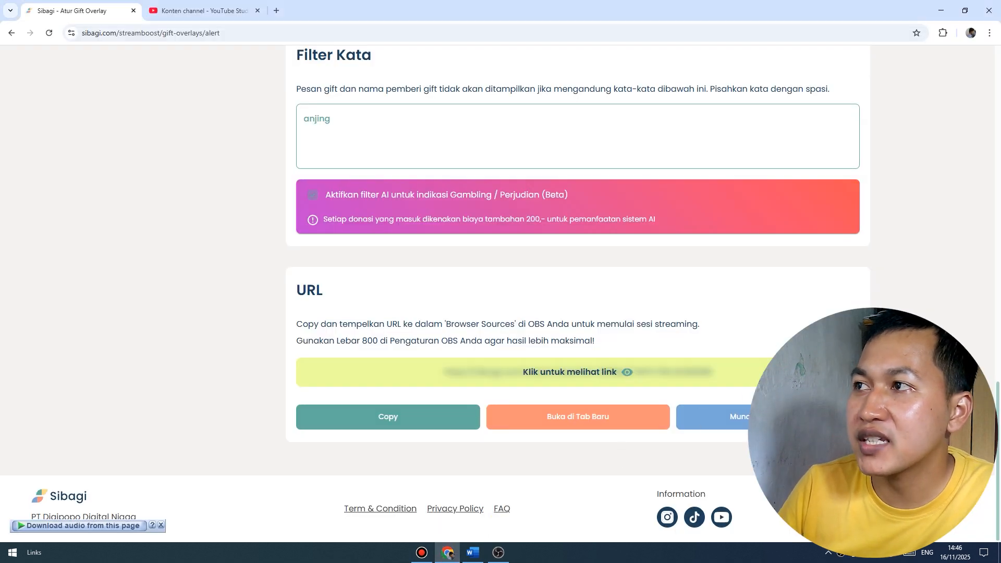
- Set the alert's text-to-speech voice variant to Non Aktif and save the alert settings
{"action": "scroll", "coordinate": [500, 271], "scroll_direction": "up", "scroll_amount": 15}
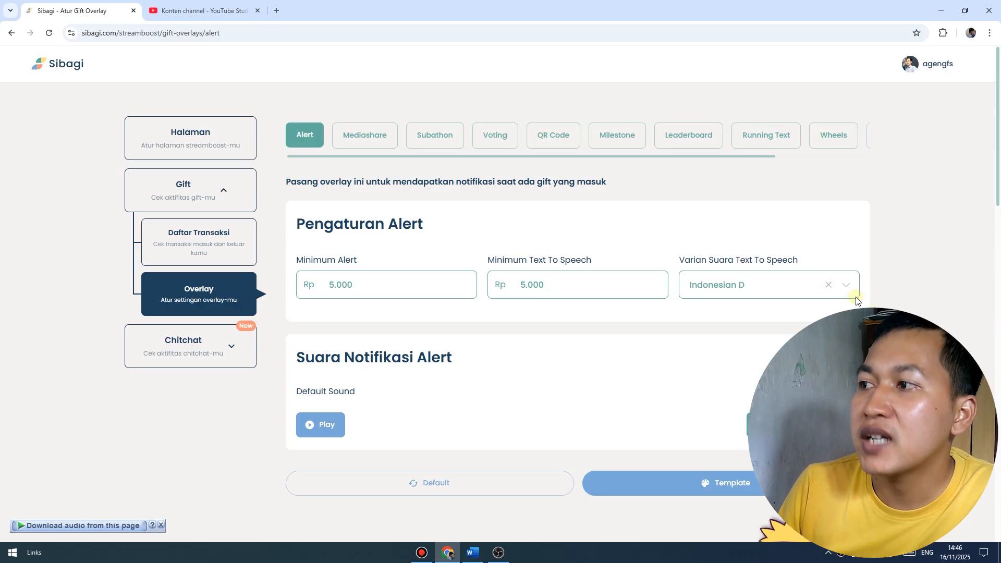
{"action": "left_click", "coordinate": [842, 288]}
{"action": "scroll", "coordinate": [813, 374], "scroll_direction": "up", "scroll_amount": 1}
{"action": "scroll", "coordinate": [813, 374], "scroll_direction": "down", "scroll_amount": 4}
{"action": "scroll", "coordinate": [813, 374], "scroll_direction": "up", "scroll_amount": 4}
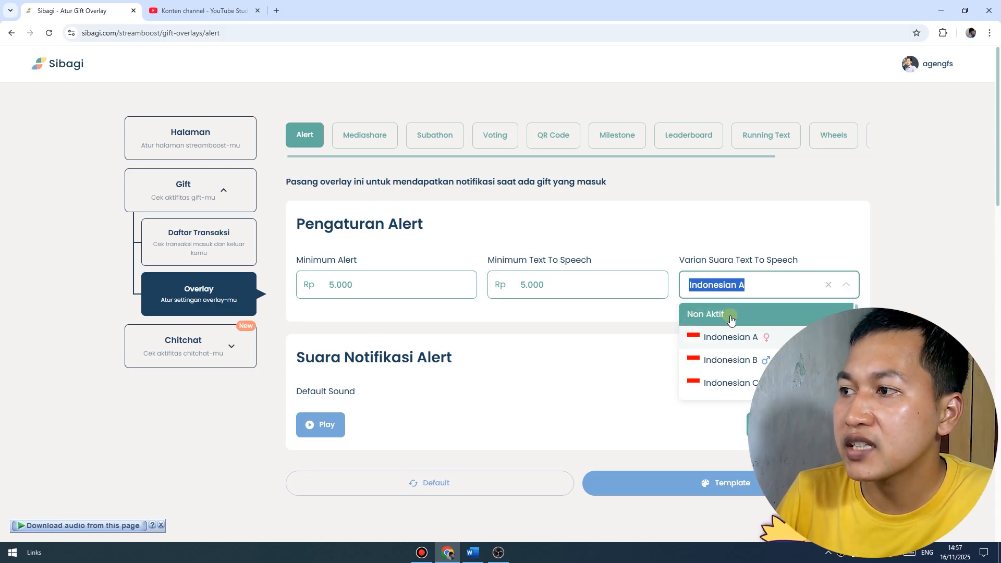
{"action": "left_click", "coordinate": [732, 314]}
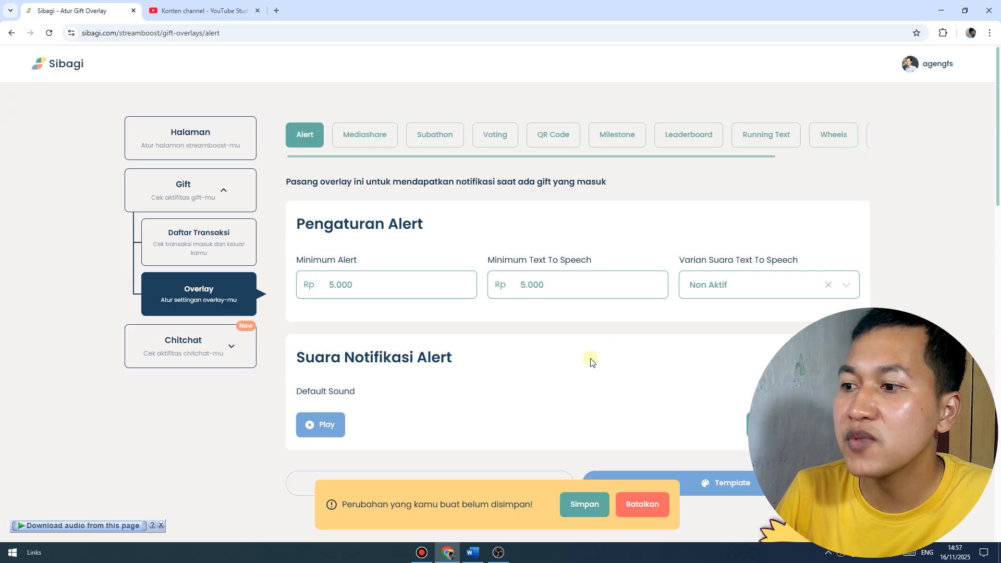
{"action": "left_click", "coordinate": [591, 503]}
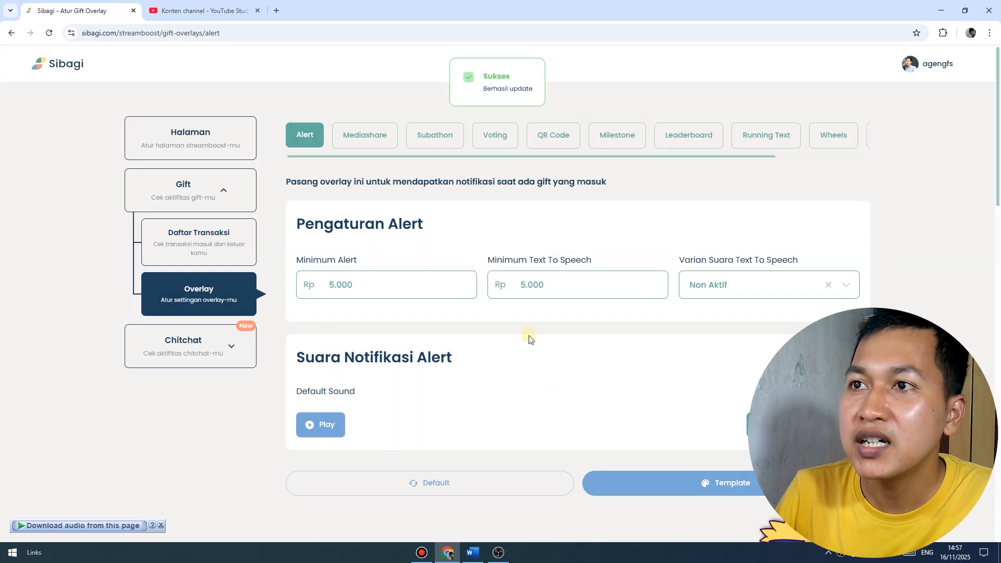
- Open the Mediashare overlay settings, turn on Nyalakan Mediashare, and review its minimum amount, duration and price-per-second options
{"action": "left_click", "coordinate": [379, 144]}
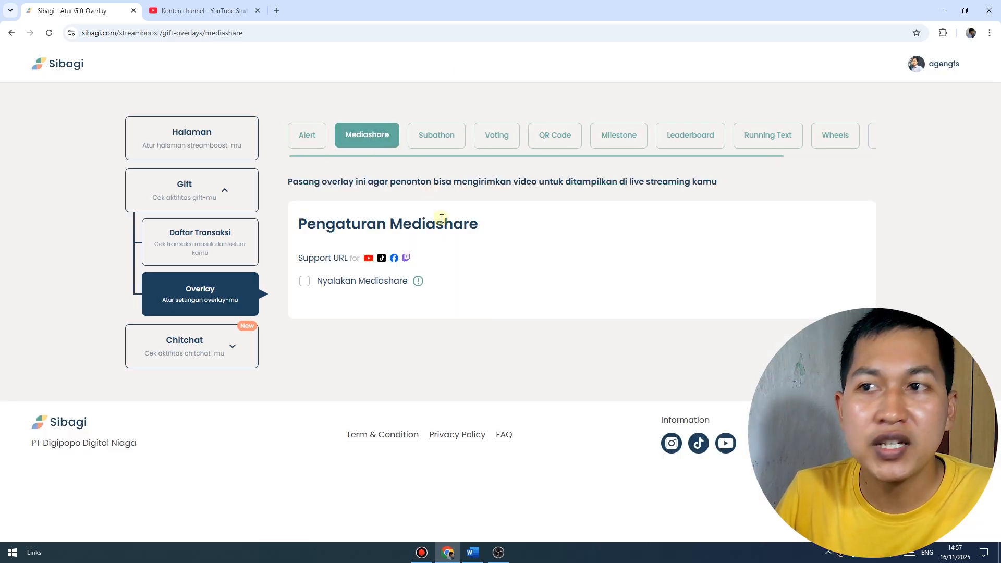
{"action": "left_click", "coordinate": [303, 284]}
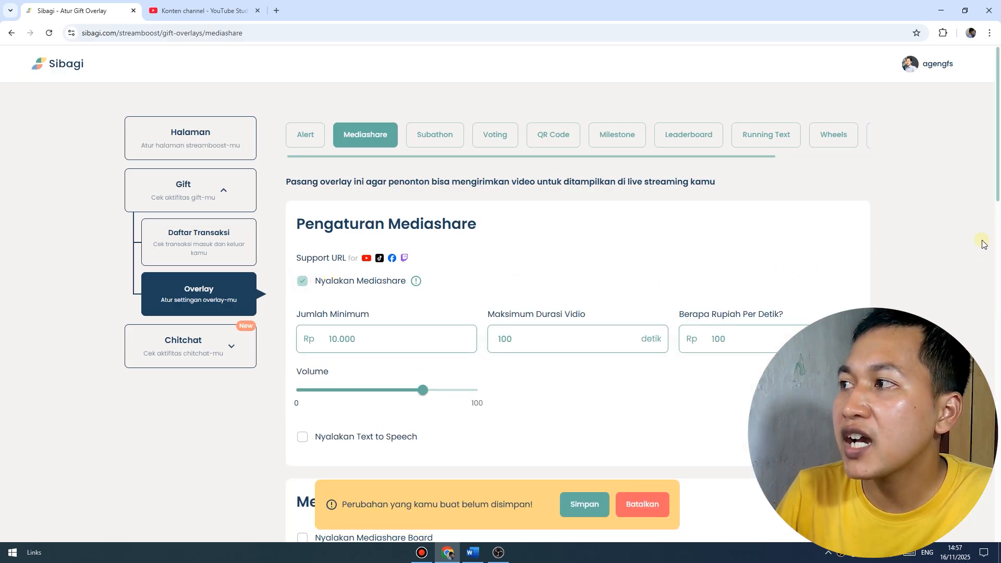
{"action": "left_click_drag", "start_coordinate": [996, 171], "coordinate": [995, 194]}
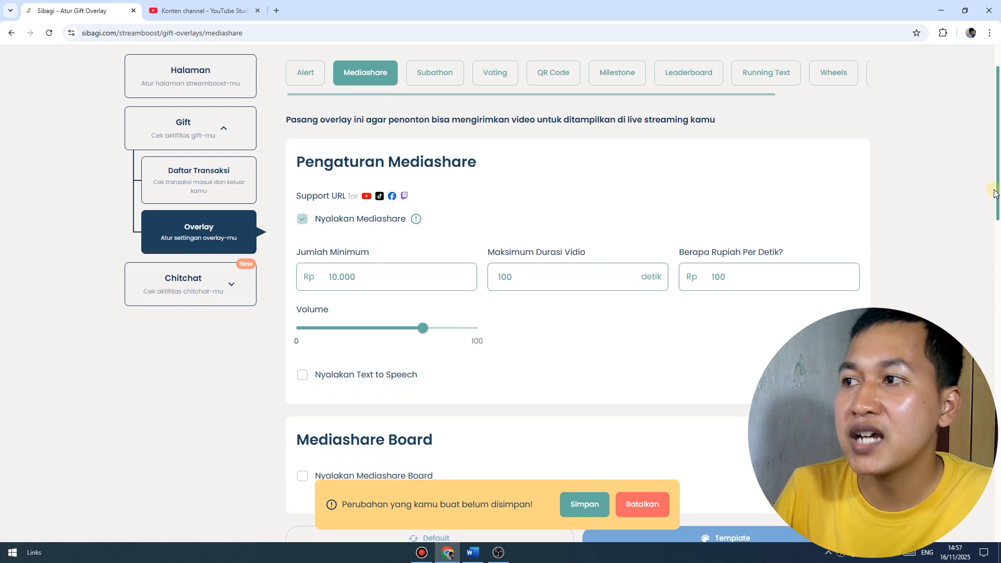
{"action": "left_click_drag", "start_coordinate": [995, 193], "coordinate": [995, 198]}
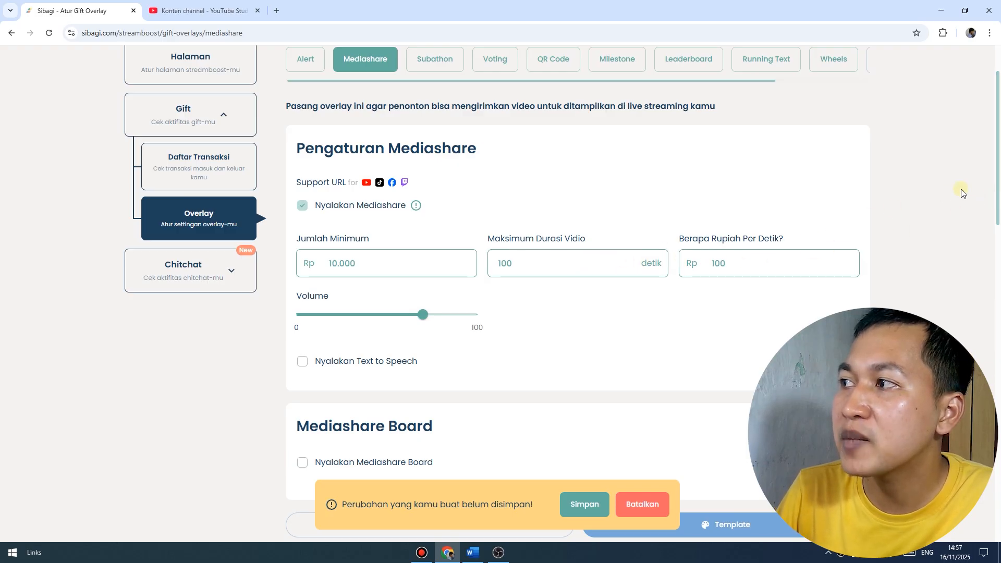
- Switch the Mediashare overlay design from Default to Template
{"action": "left_click_drag", "start_coordinate": [996, 186], "coordinate": [997, 405]}
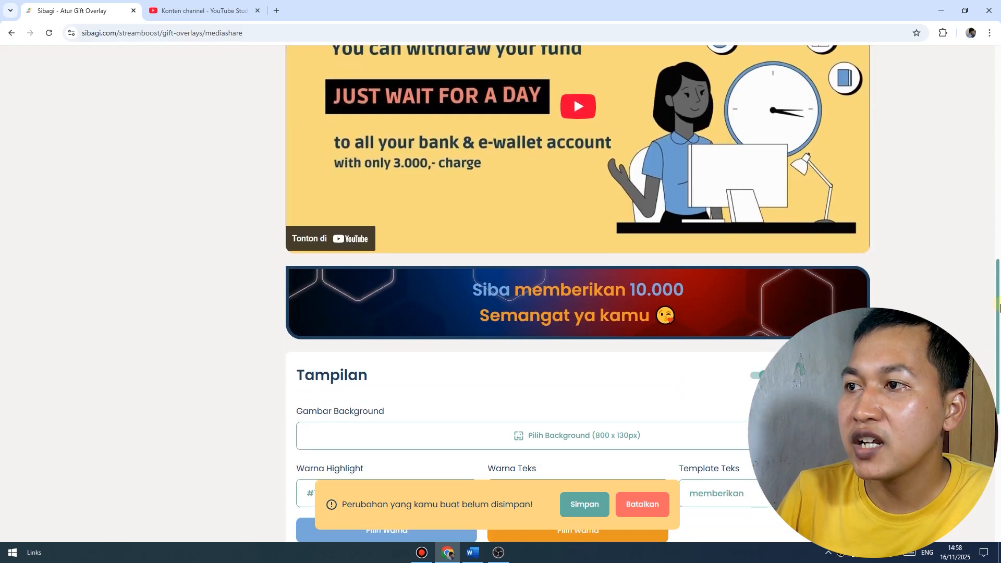
{"action": "left_click_drag", "start_coordinate": [997, 303], "coordinate": [999, 335]}
{"action": "left_click", "coordinate": [751, 181]}
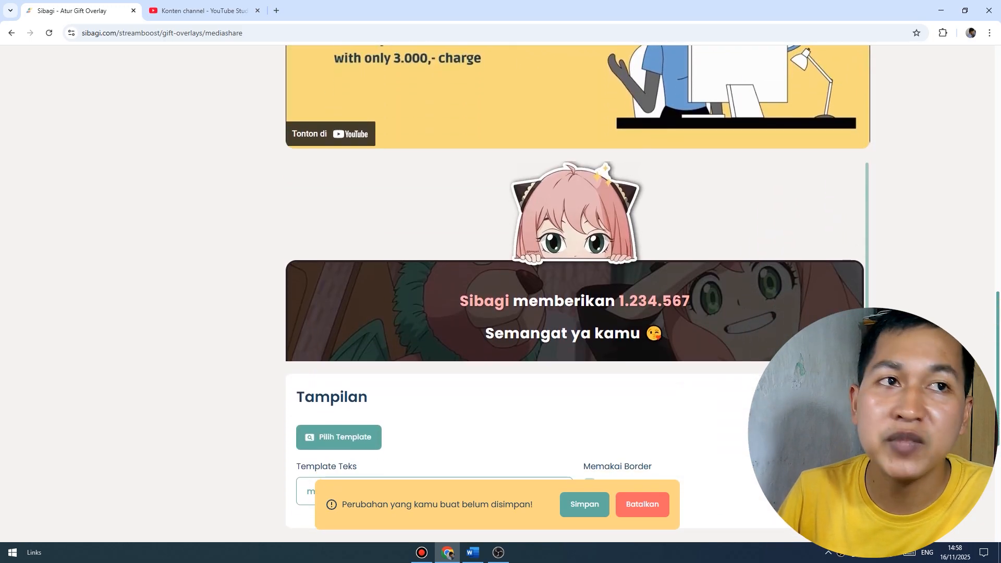
- Look through the available Mediashare templates and close the list without choosing another one
{"action": "left_click", "coordinate": [346, 440]}
{"action": "scroll", "coordinate": [894, 197], "scroll_direction": "down", "scroll_amount": 5}
{"action": "scroll", "coordinate": [497, 292], "scroll_direction": "down", "scroll_amount": 6}
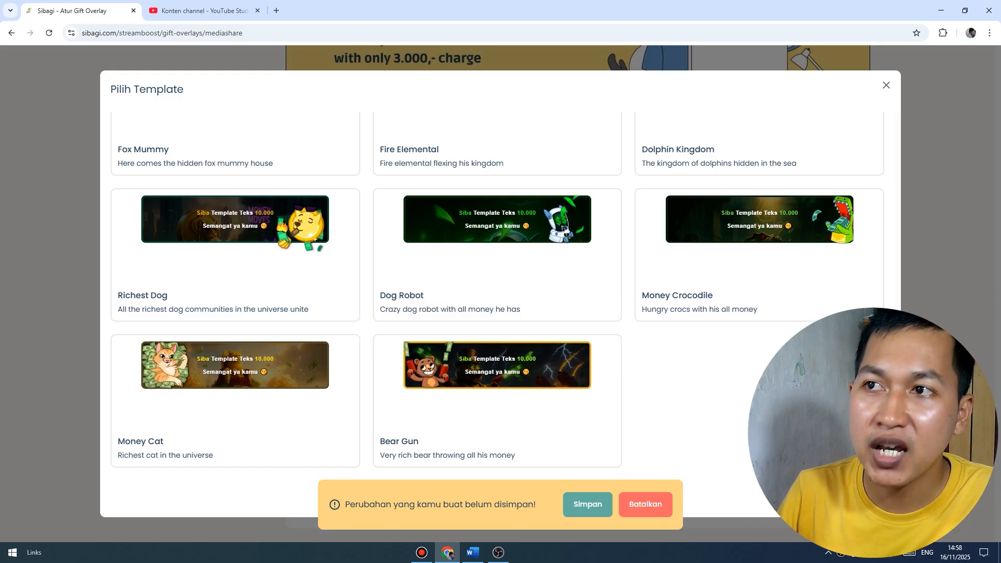
{"action": "scroll", "coordinate": [497, 292], "scroll_direction": "up", "scroll_amount": 5}
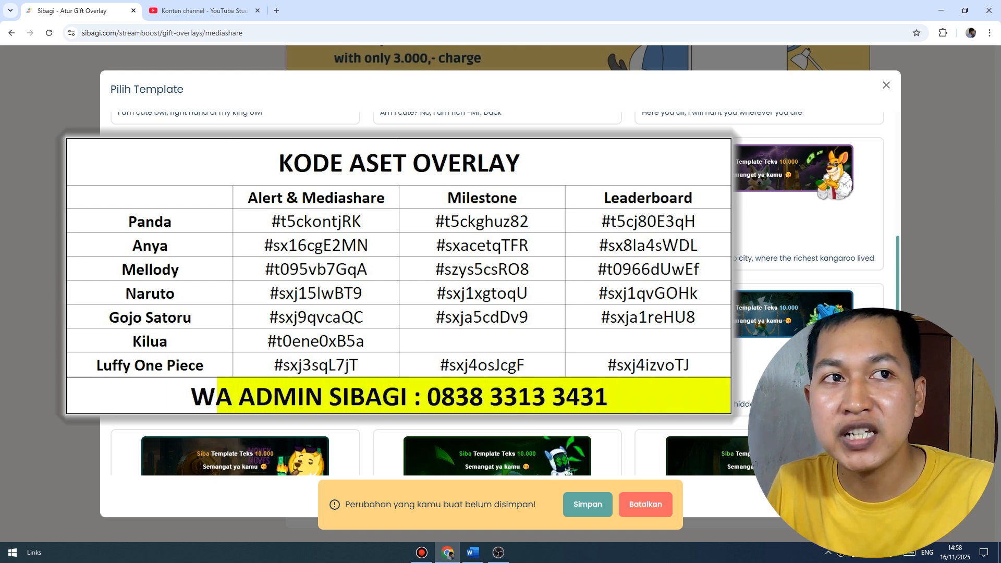
{"action": "scroll", "coordinate": [877, 283], "scroll_direction": "up", "scroll_amount": 1}
{"action": "scroll", "coordinate": [877, 282], "scroll_direction": "up", "scroll_amount": 5}
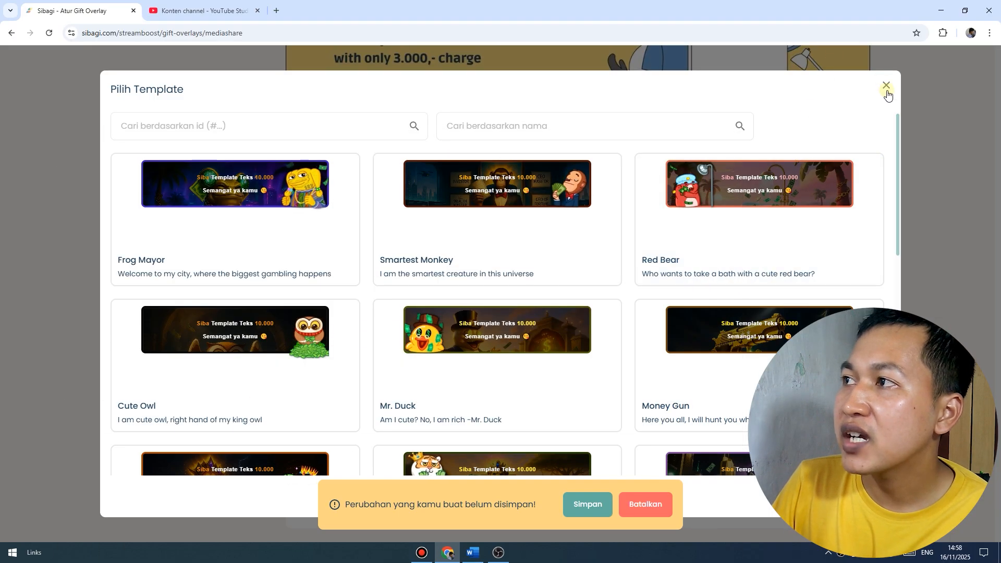
{"action": "left_click", "coordinate": [886, 85]}
- Copy the Mediashare overlay URL, and create a new Browser source named MediaShare in OBS
{"action": "left_click_drag", "start_coordinate": [997, 301], "coordinate": [997, 453]}
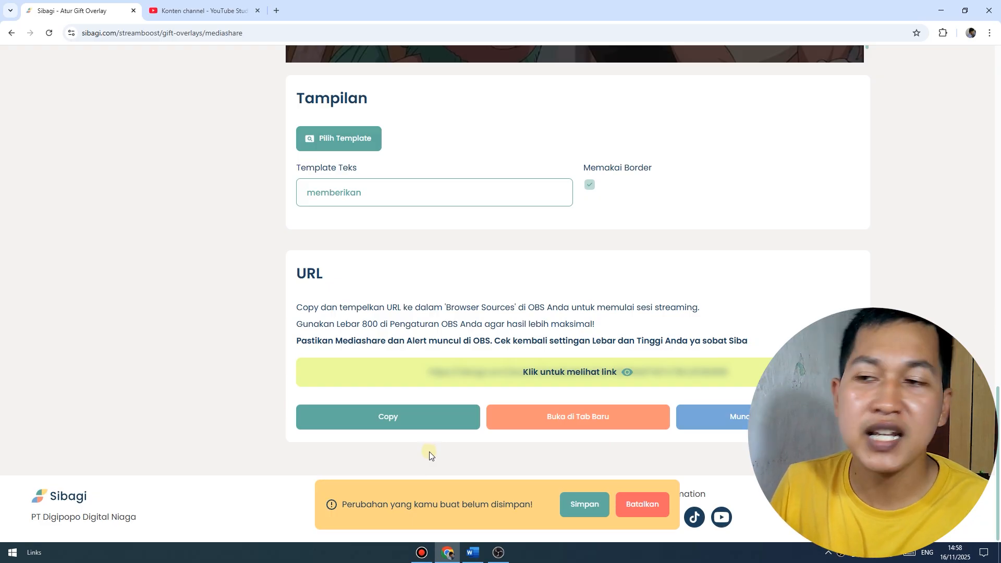
{"action": "left_click", "coordinate": [390, 417]}
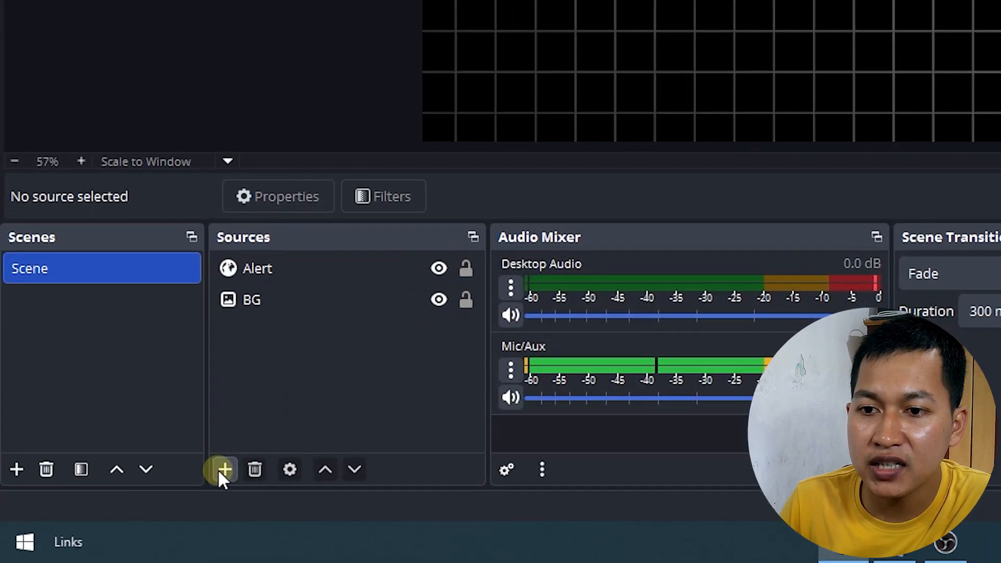
{"action": "left_click", "coordinate": [223, 469]}
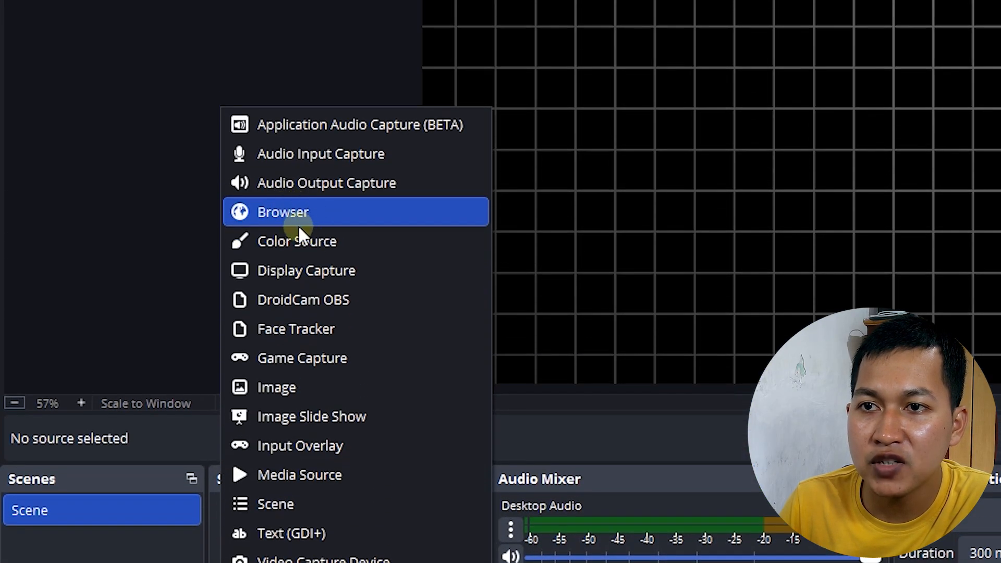
{"action": "left_click", "coordinate": [301, 211]}
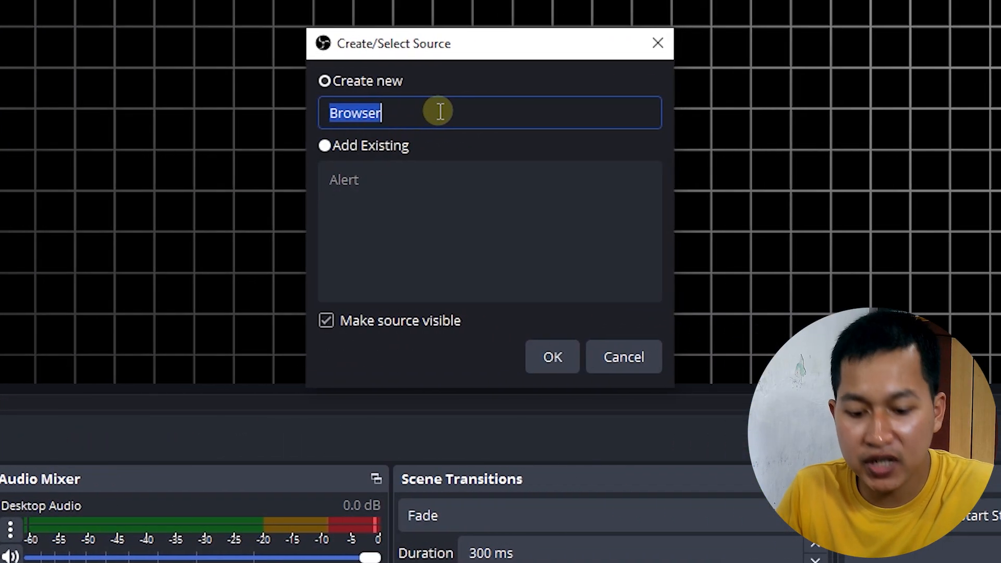
{"action": "type", "text": "MediaShare"}
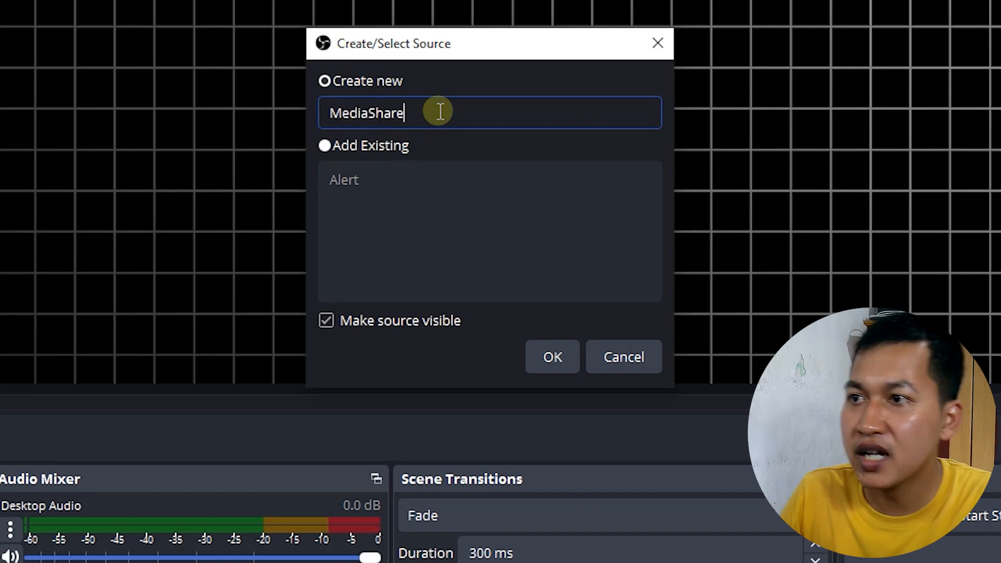
{"action": "left_click", "coordinate": [553, 351]}
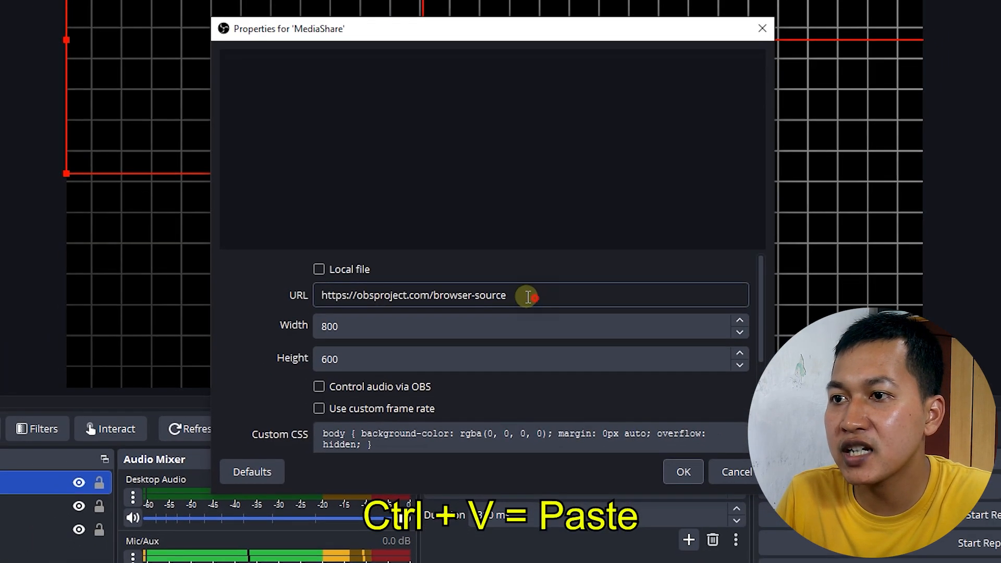
- Replace the MediaShare source's default URL with the copied Mediashare URL, and place the source near the upper middle of the canvas
{"action": "left_click_drag", "start_coordinate": [531, 293], "coordinate": [323, 293]}
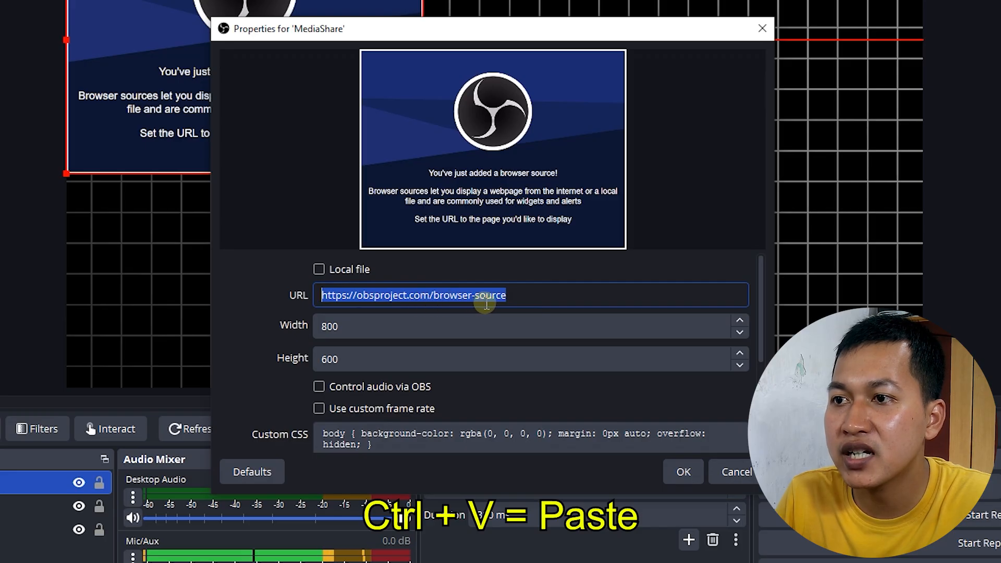
{"action": "key", "text": "ctrl+v"}
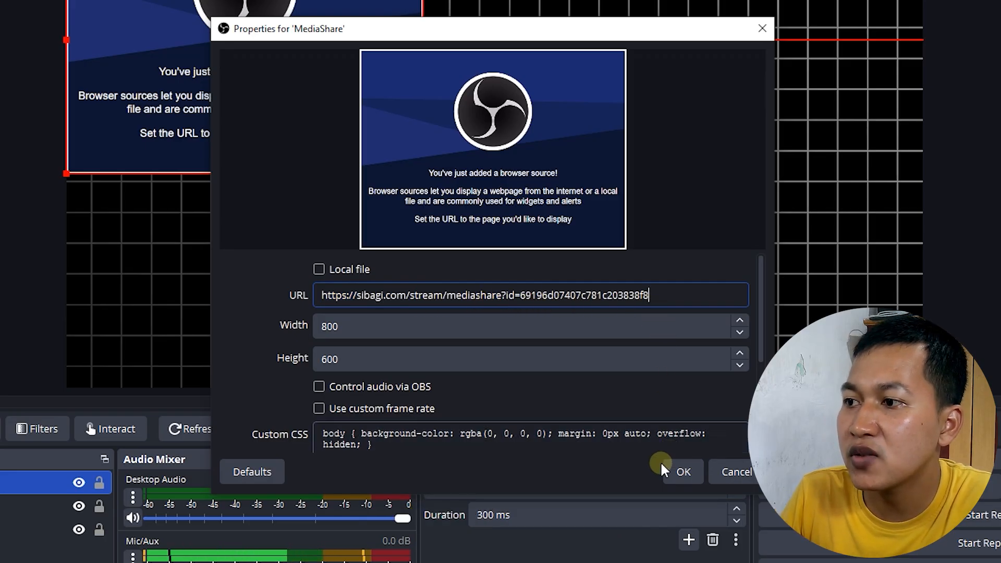
{"action": "left_click", "coordinate": [680, 471]}
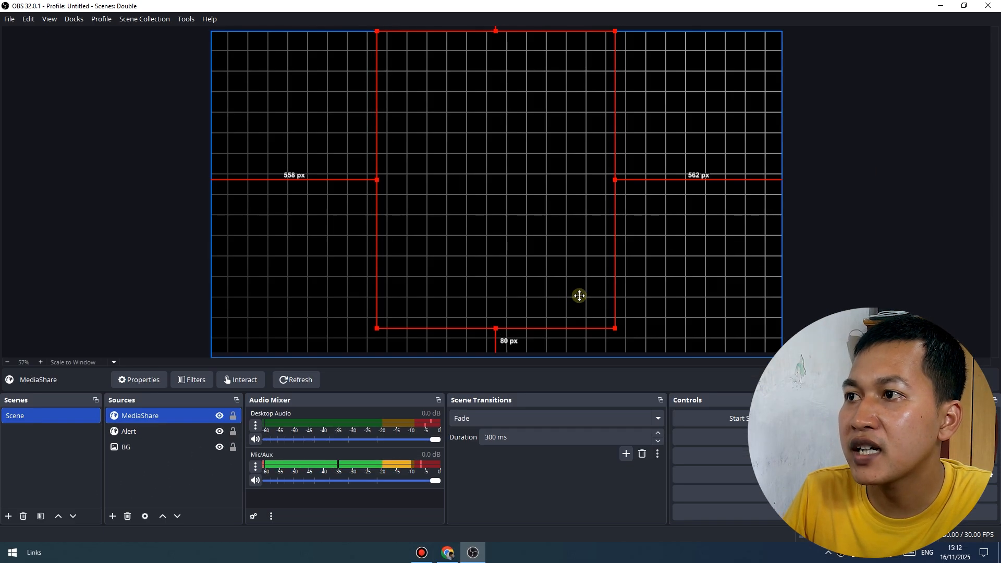
{"action": "left_click_drag", "start_coordinate": [580, 295], "coordinate": [578, 292]}
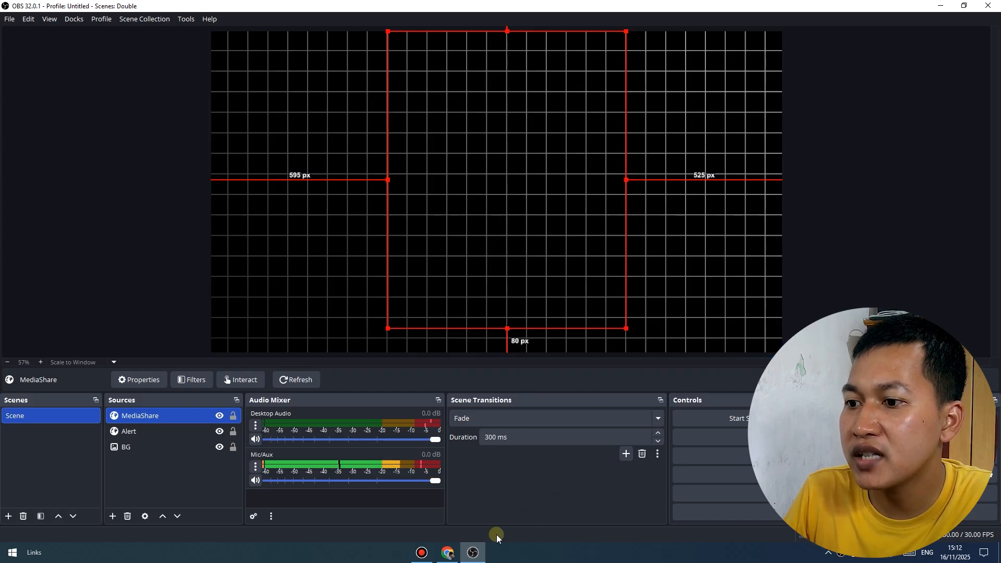
- Trigger a test mediashare from the Sibagi page in Chrome, return to OBS to view it, and deselect the source
{"action": "left_click", "coordinate": [448, 553]}
{"action": "scroll", "coordinate": [748, 415], "scroll_direction": "down", "scroll_amount": 4}
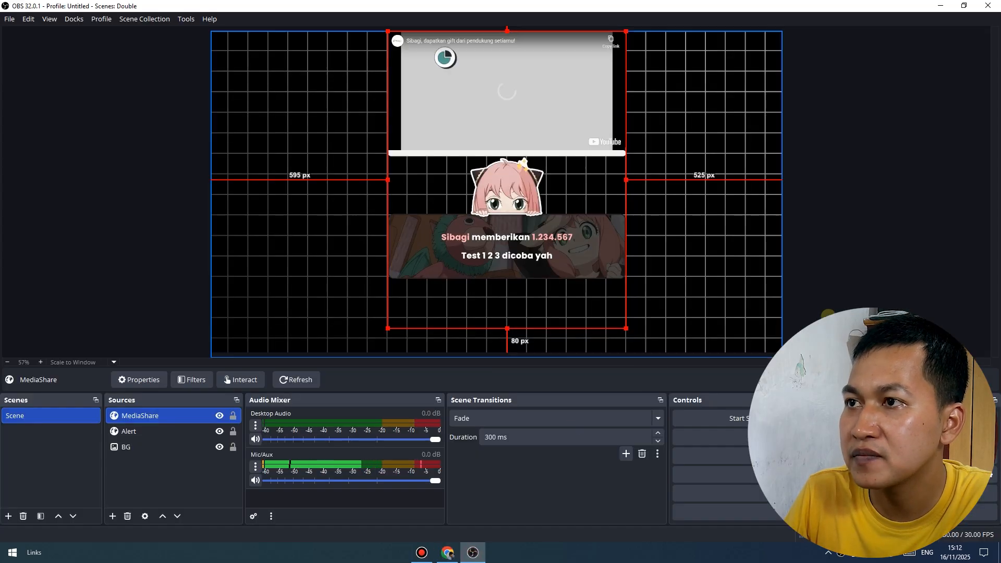
{"action": "left_click", "coordinate": [473, 553]}
{"action": "left_click", "coordinate": [889, 292]}
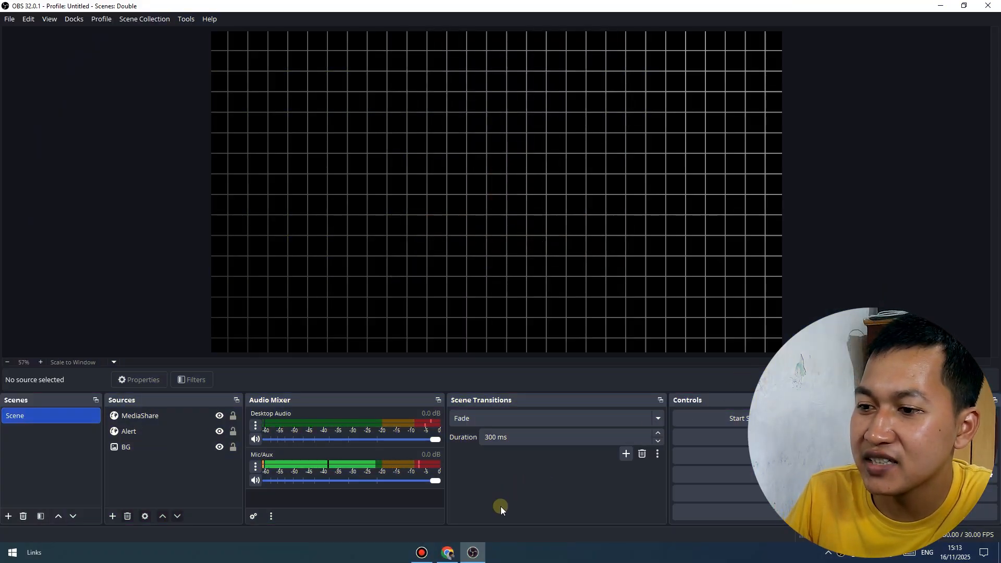
- Switch back to the Sibagi page in Chrome and view the Subathon, Voting and QR Code overlay settings
{"action": "left_click", "coordinate": [446, 554]}
{"action": "scroll", "coordinate": [764, 321], "scroll_direction": "up", "scroll_amount": 15}
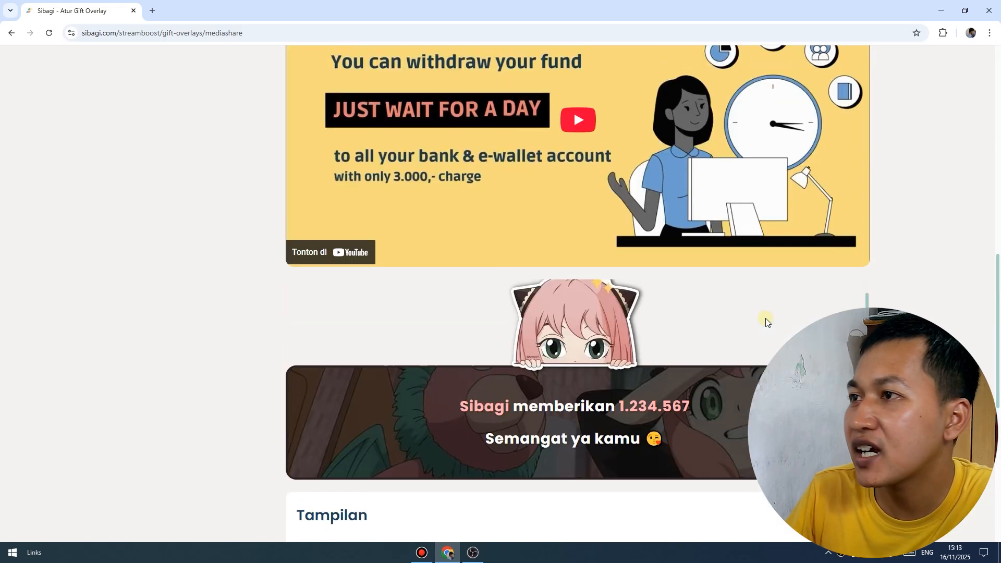
{"action": "scroll", "coordinate": [898, 282], "scroll_direction": "up", "scroll_amount": 3}
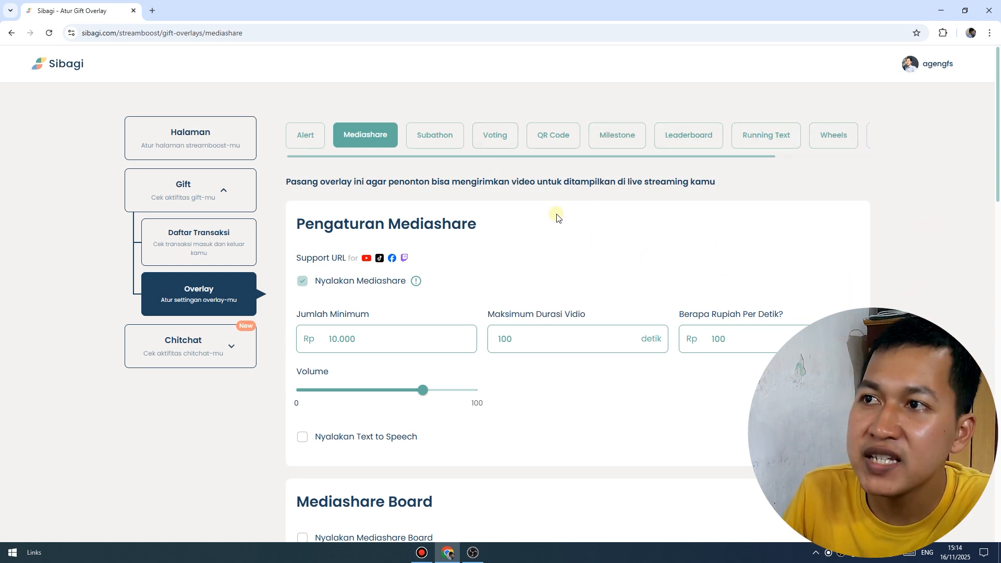
{"action": "left_click", "coordinate": [436, 136]}
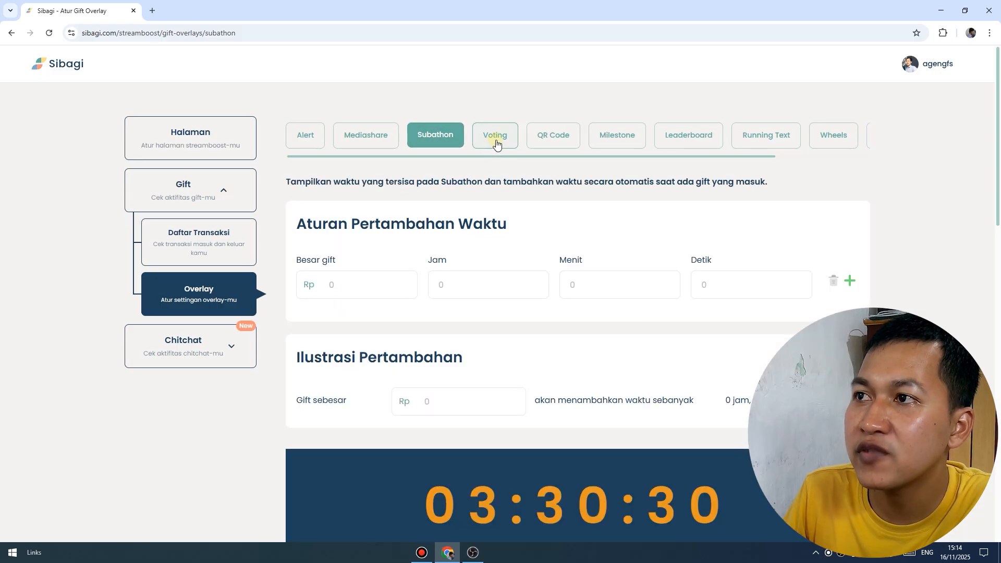
{"action": "left_click", "coordinate": [508, 148]}
{"action": "left_click", "coordinate": [554, 147]}
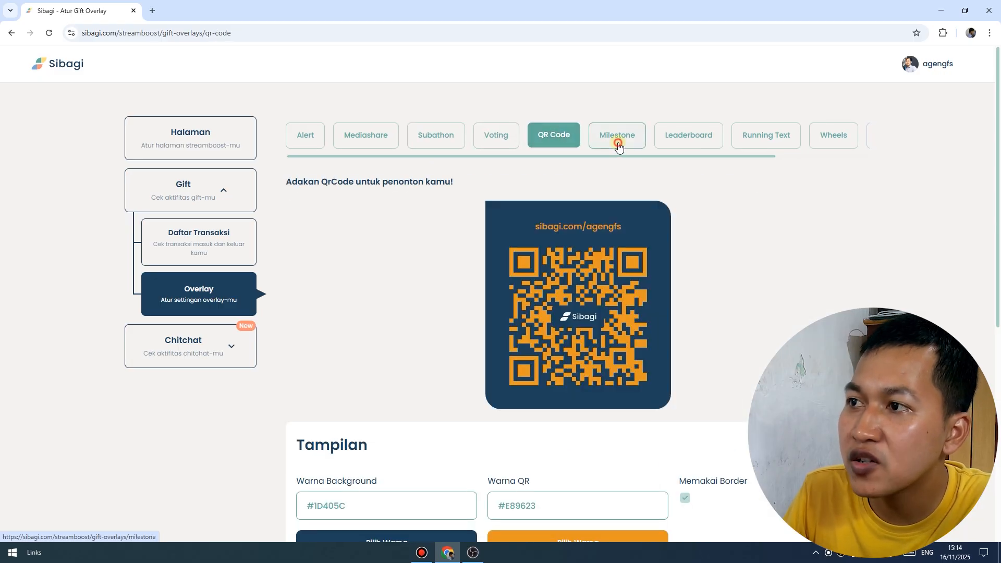
- Open the Milestone overlay settings and give the default design a cropped blue-and-red hexagon background image
{"action": "left_click", "coordinate": [618, 140]}
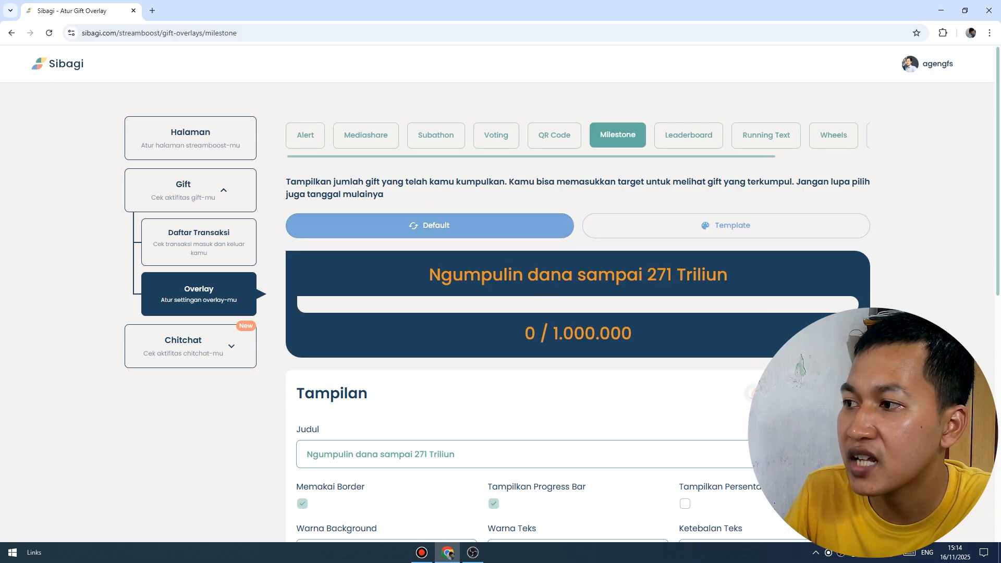
{"action": "left_click", "coordinate": [589, 451]}
{"action": "left_click", "coordinate": [451, 219]}
{"action": "left_click", "coordinate": [412, 264]}
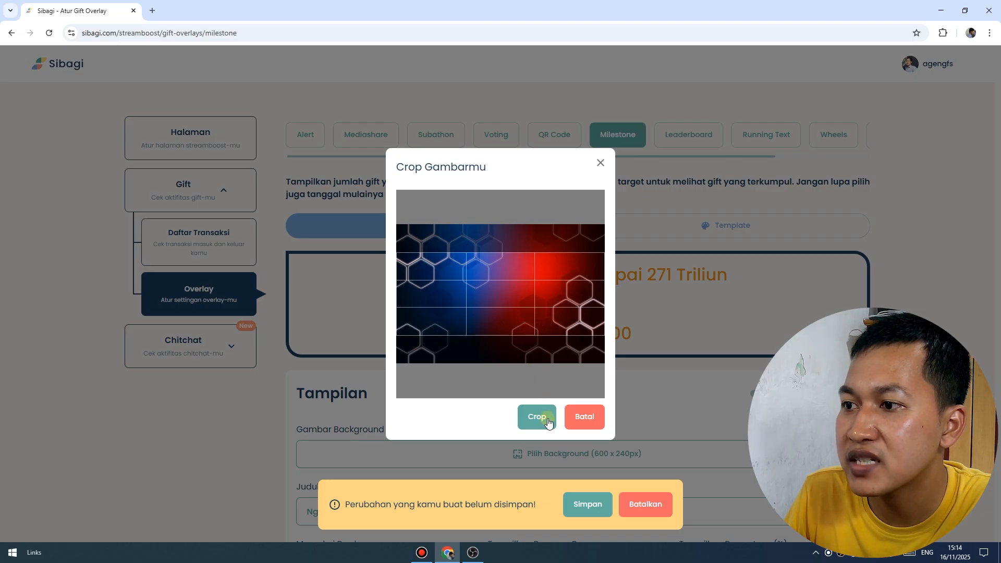
{"action": "left_click", "coordinate": [537, 416]}
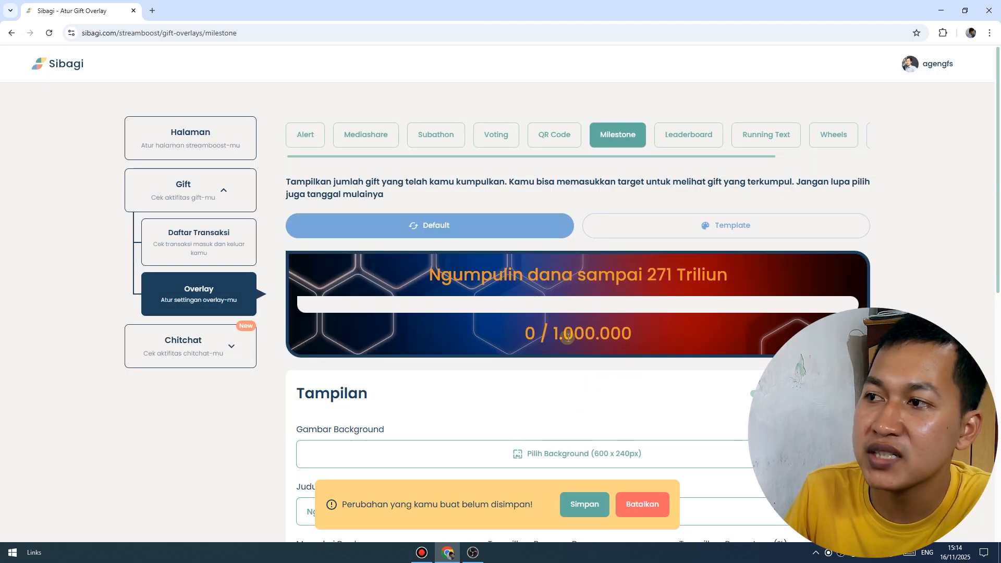
- Switch the Milestone overlay to template mode and apply the Panda Putih template found by ID #t5ckghuz82
{"action": "left_click", "coordinate": [678, 225]}
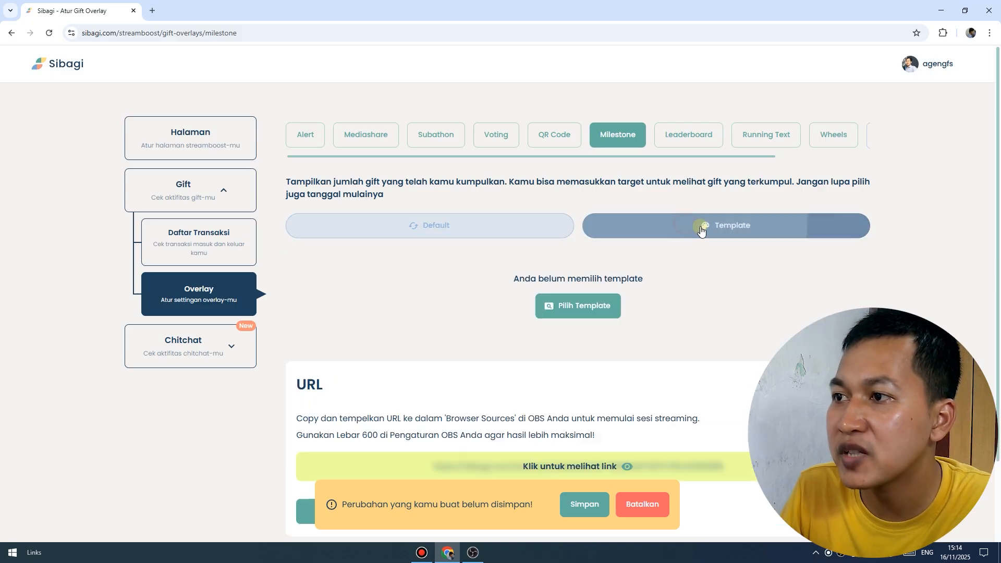
{"action": "left_click", "coordinate": [580, 309]}
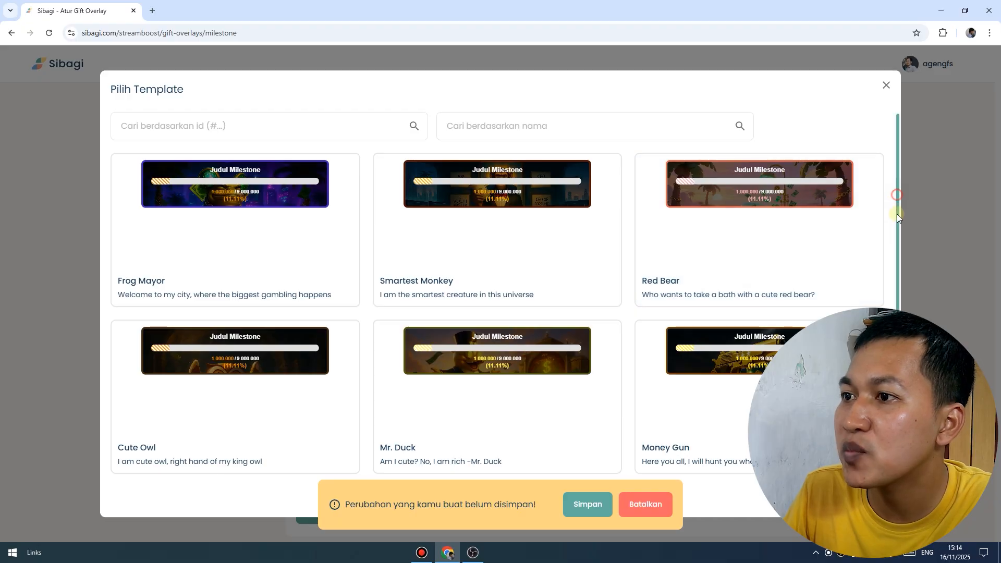
{"action": "mouse_move", "coordinate": [896, 214]}
{"action": "left_mouse_down"}
{"action": "mouse_move", "coordinate": [894, 438]}
{"action": "mouse_move", "coordinate": [895, 221]}
{"action": "left_mouse_up"}
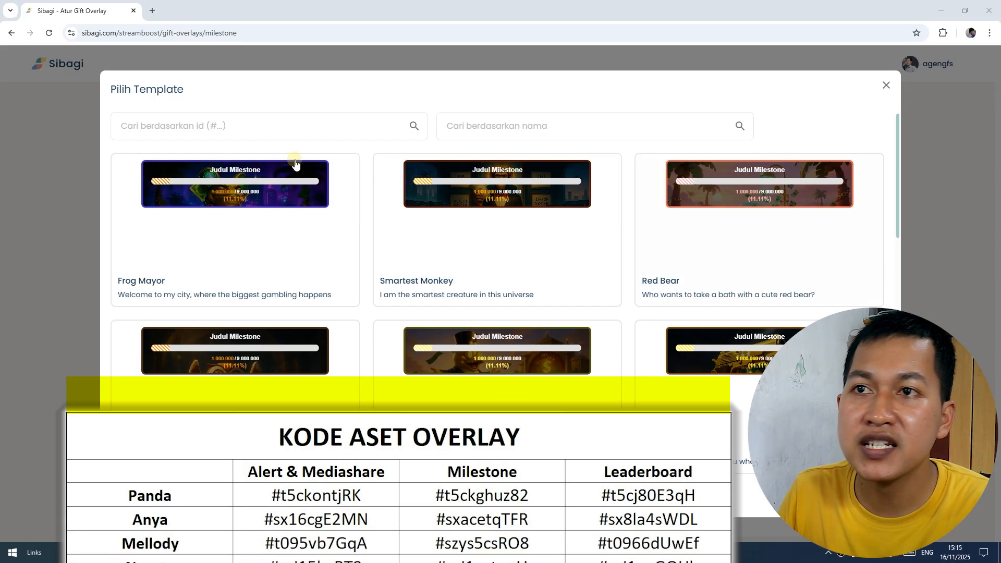
{"action": "left_click", "coordinate": [242, 125]}
{"action": "type", "text": "#t5ckghuz82"}
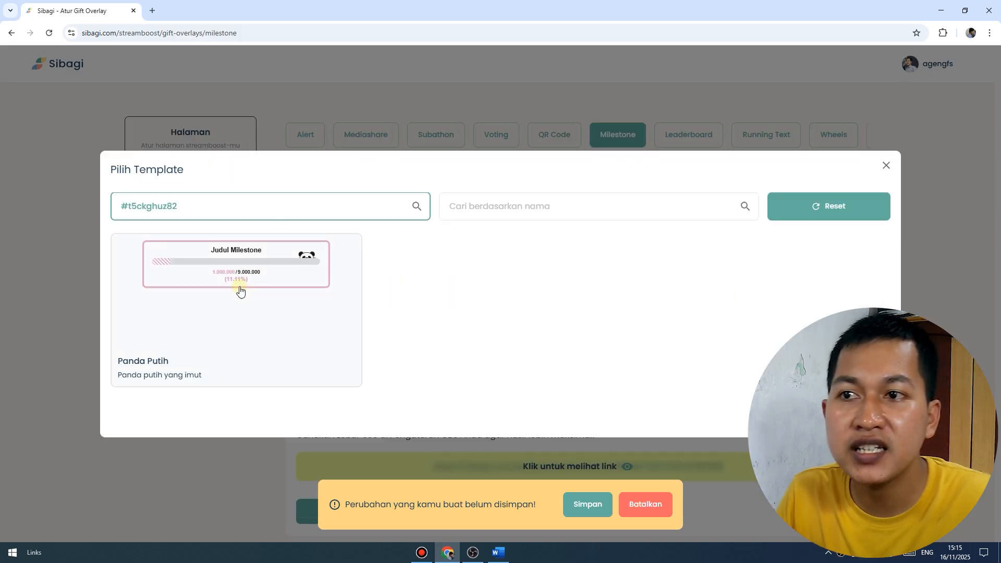
{"action": "left_click", "coordinate": [245, 276]}
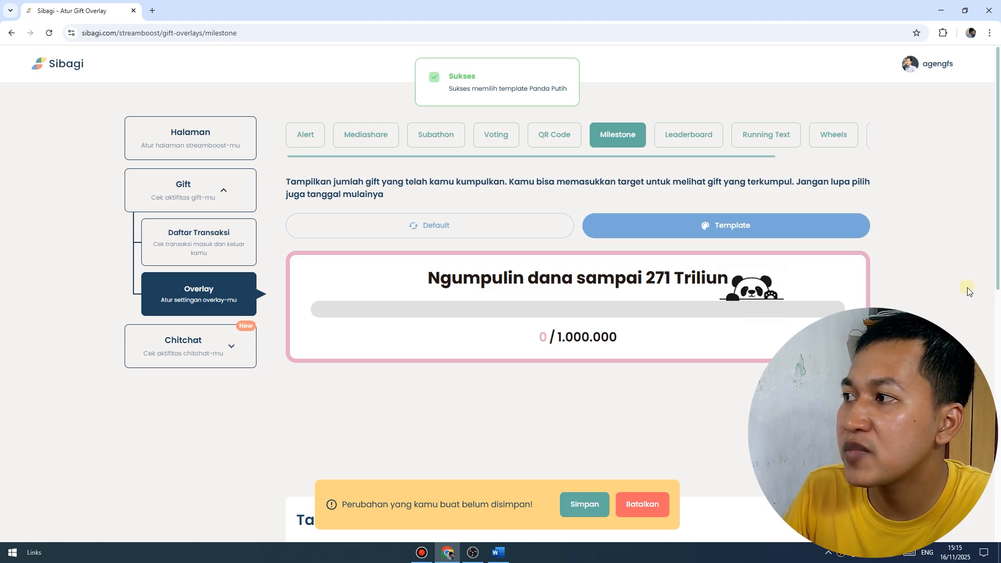
- Copy the Milestone overlay's URL and save the overlay changes
{"action": "left_click_drag", "start_coordinate": [999, 218], "coordinate": [993, 513]}
{"action": "left_click", "coordinate": [399, 417]}
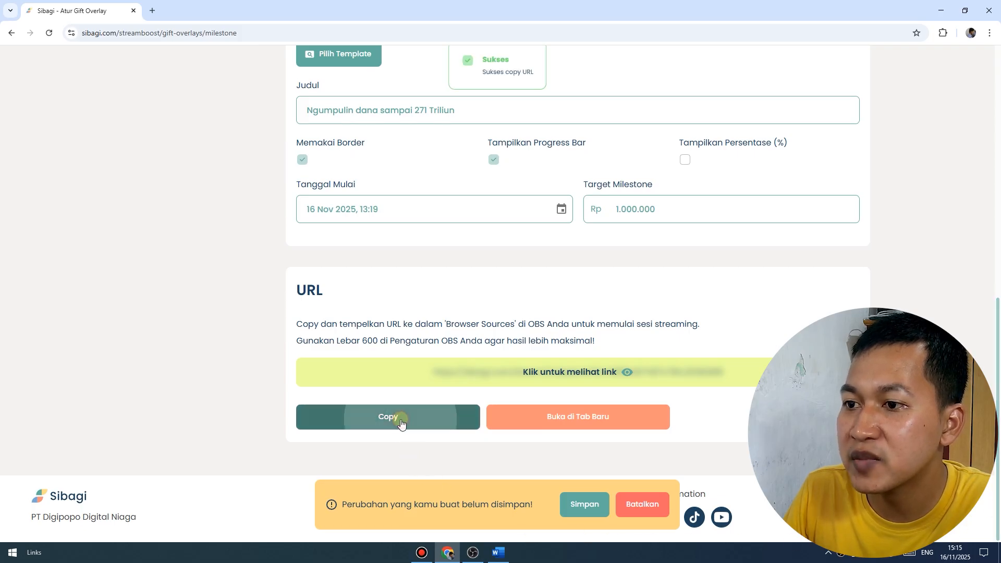
{"action": "left_click", "coordinate": [581, 505]}
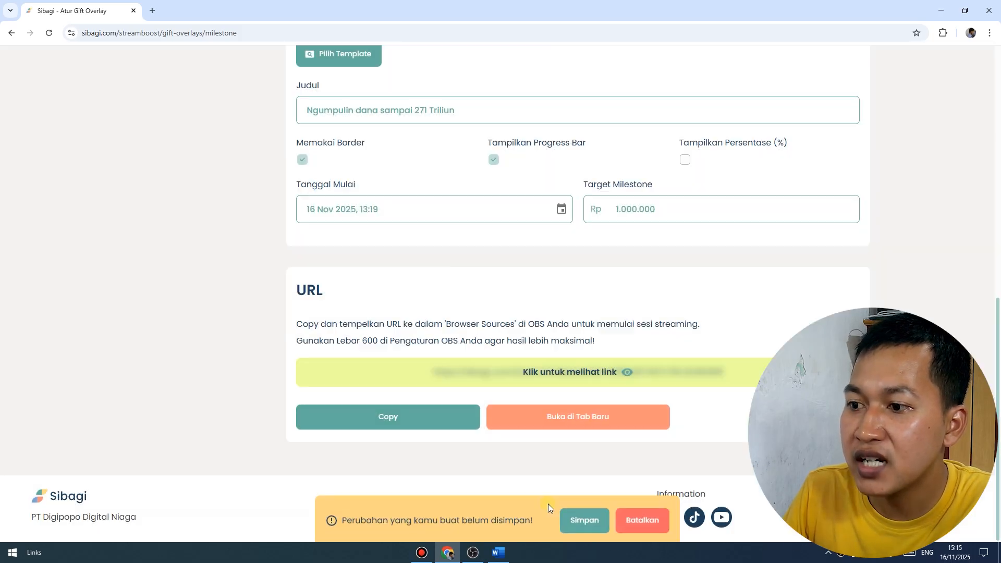
- Switch to OBS and add a new Browser source named Milestone
{"action": "left_click", "coordinate": [472, 553]}
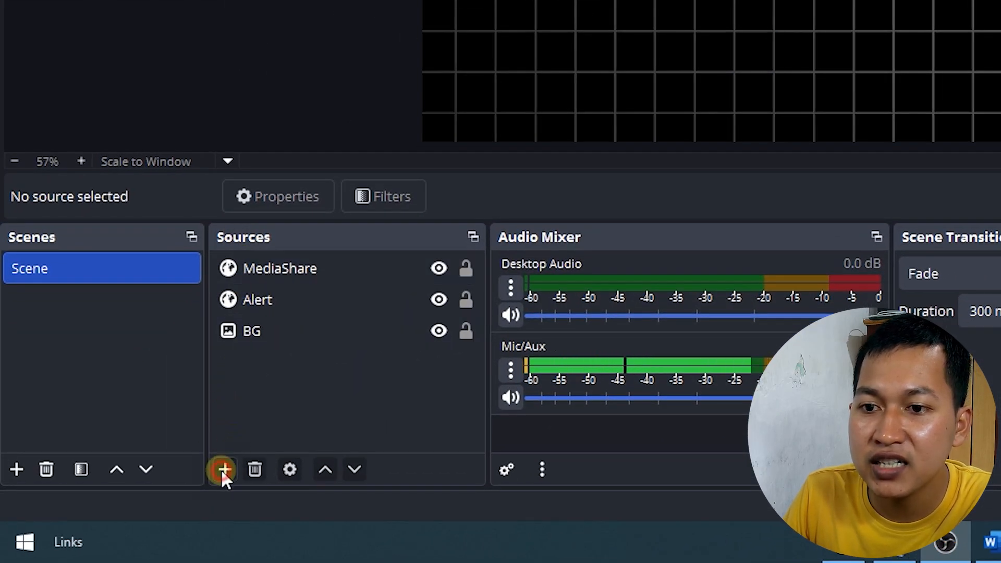
{"action": "left_click", "coordinate": [224, 469]}
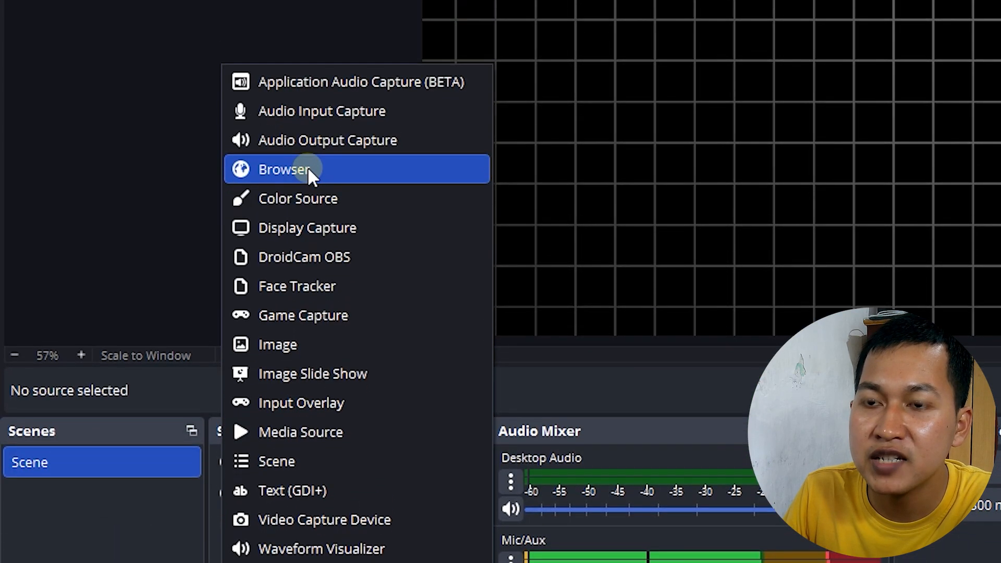
{"action": "left_click", "coordinate": [316, 110]}
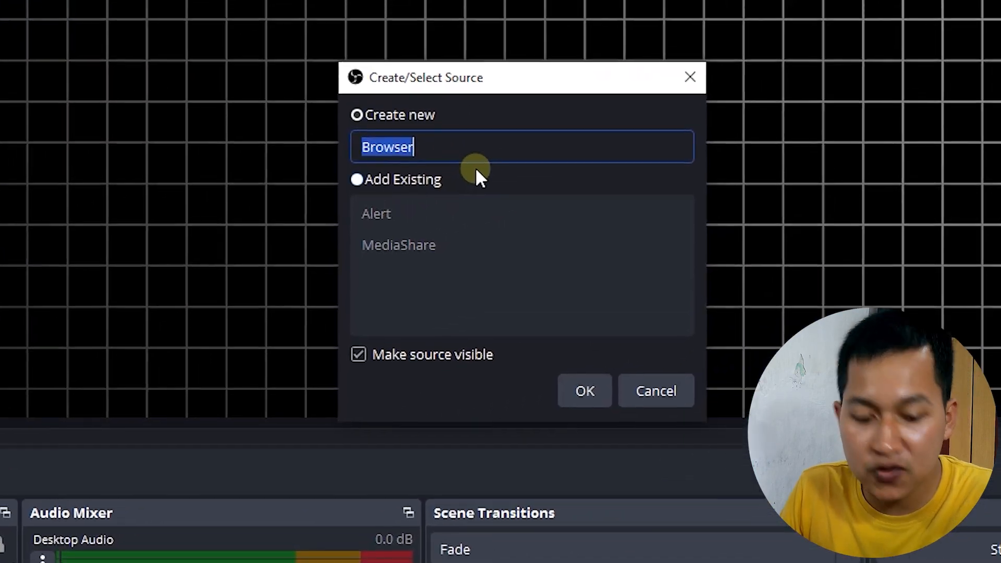
{"action": "type", "text": "Milestone"}
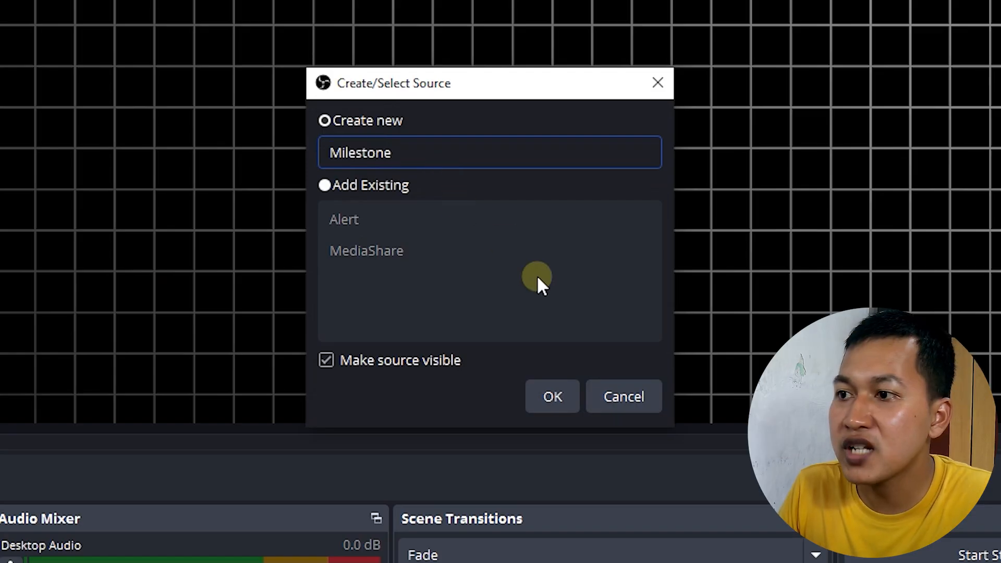
{"action": "left_click", "coordinate": [548, 396]}
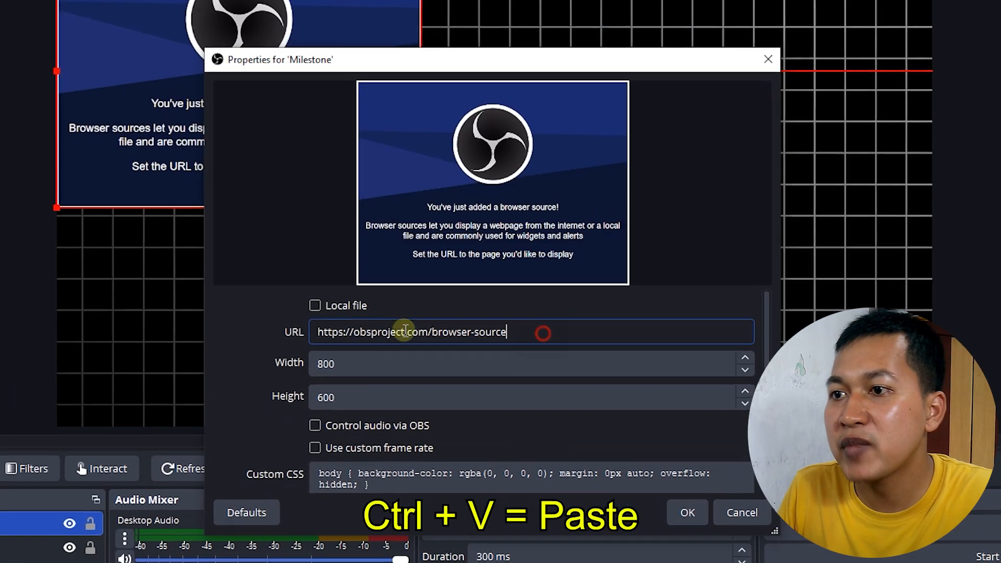
- Replace the Milestone source's default URL with the copied Milestone URL and accept the source properties
{"action": "left_click_drag", "start_coordinate": [537, 313], "coordinate": [272, 307]}
{"action": "key", "text": "ctrl+v"}
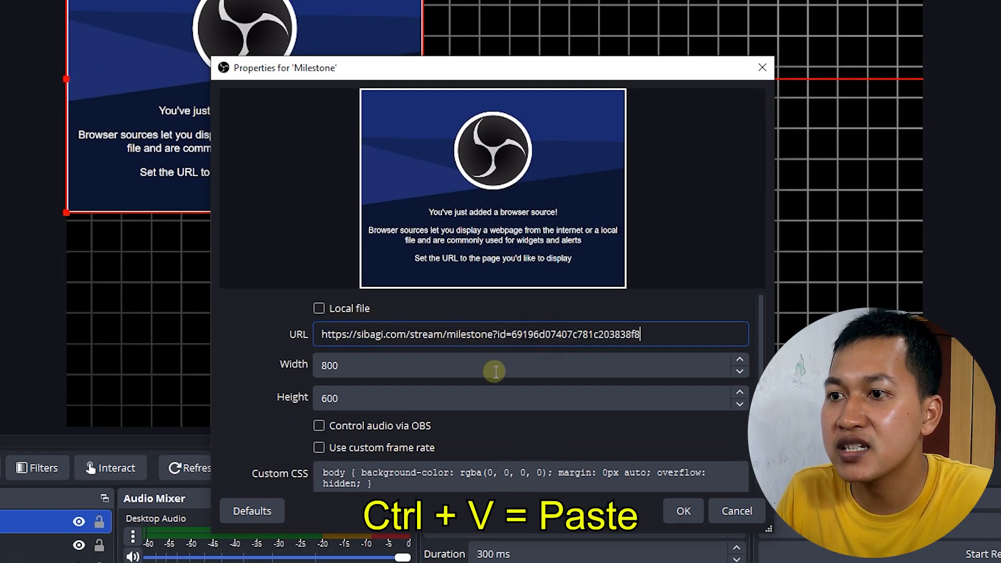
{"action": "left_click", "coordinate": [680, 510]}
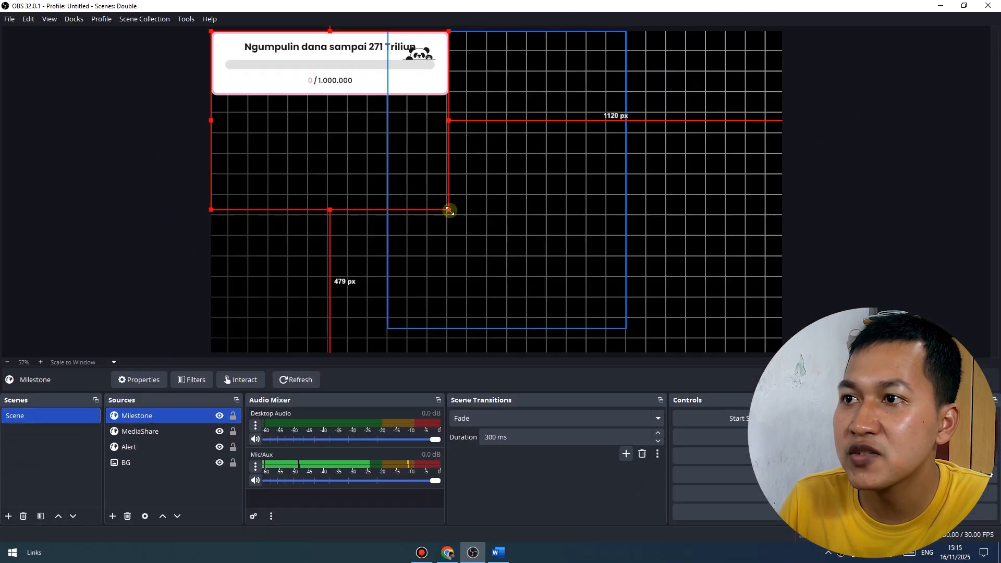
- Shrink the Milestone source to roughly half its size, place it in the canvas's upper-right corner, and deselect it
{"action": "left_click_drag", "start_coordinate": [449, 210], "coordinate": [338, 125]}
{"action": "left_click_drag", "start_coordinate": [288, 97], "coordinate": [721, 104]}
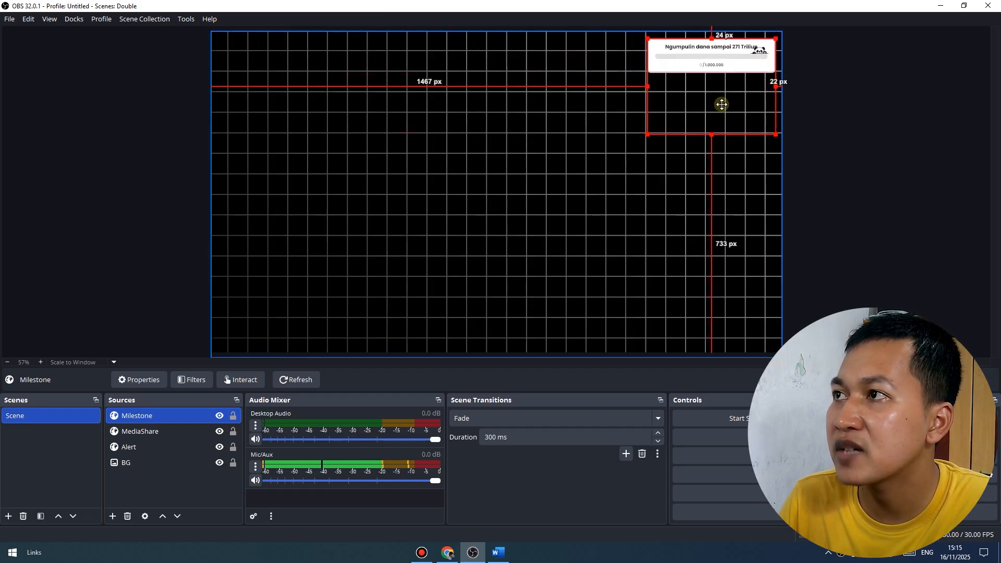
{"action": "left_click", "coordinate": [803, 283]}
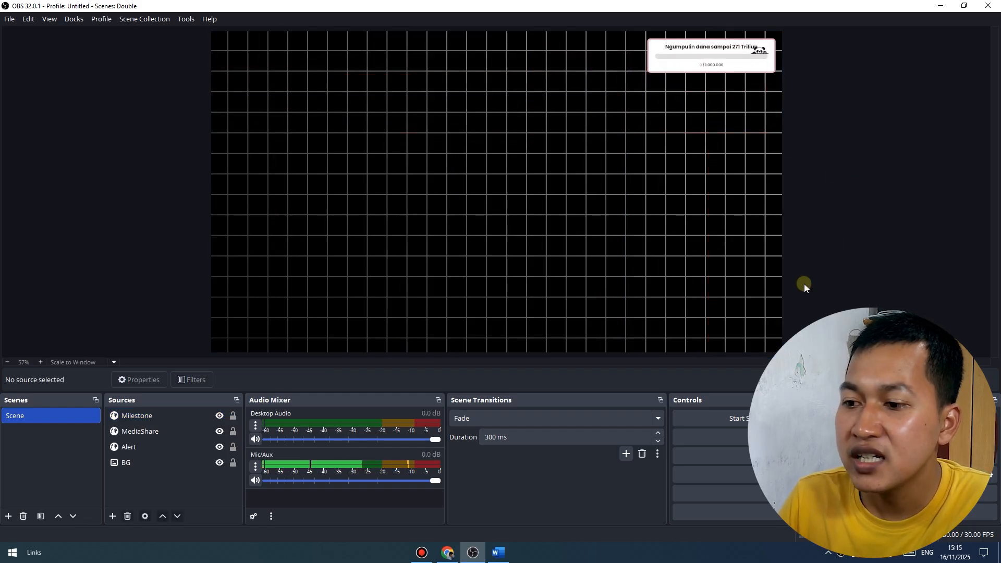
- Switch back to the Sibagi page in Chrome and open the Leaderboard overlay settings
{"action": "left_click", "coordinate": [457, 547]}
{"action": "scroll", "coordinate": [678, 456], "scroll_direction": "up", "scroll_amount": 10}
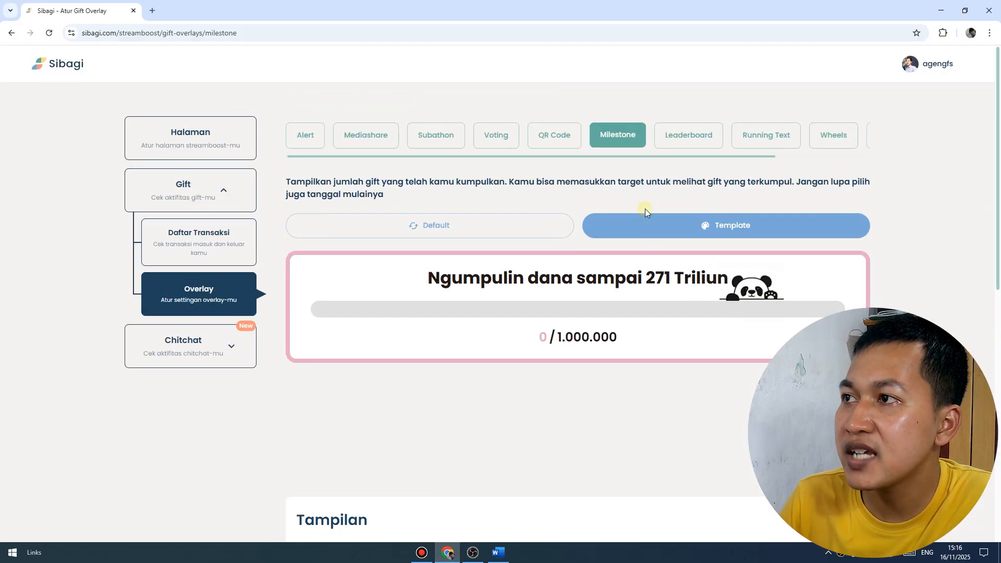
{"action": "left_click", "coordinate": [685, 138]}
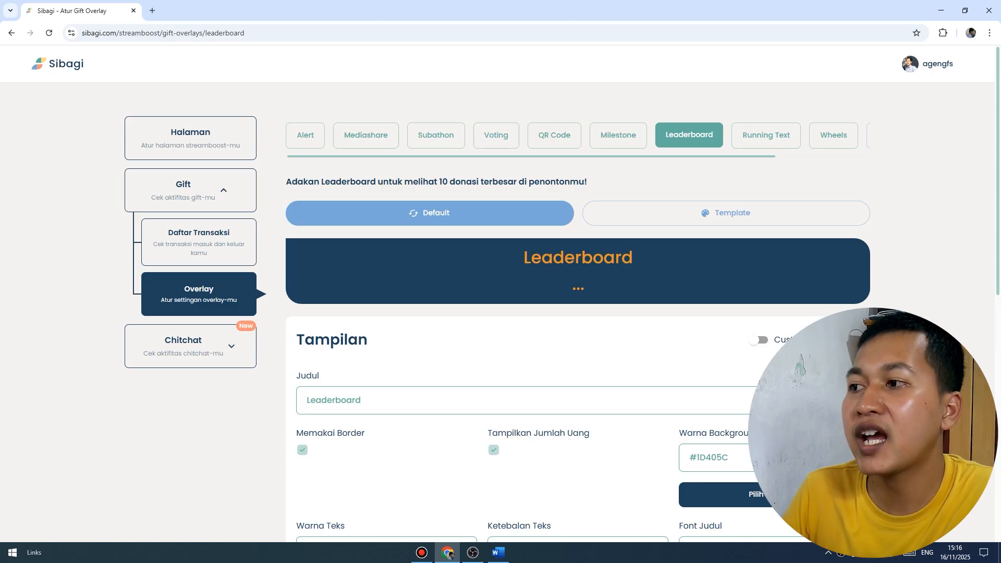
- Enable the custom background for the default Leaderboard design and give it a cropped yellow starburst image
{"action": "left_click", "coordinate": [765, 340]}
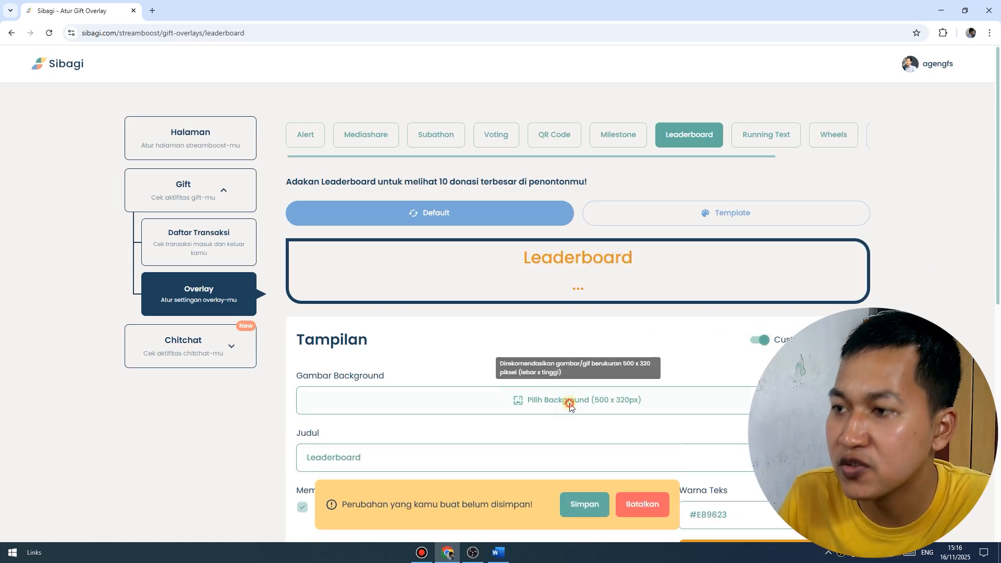
{"action": "left_click", "coordinate": [519, 399]}
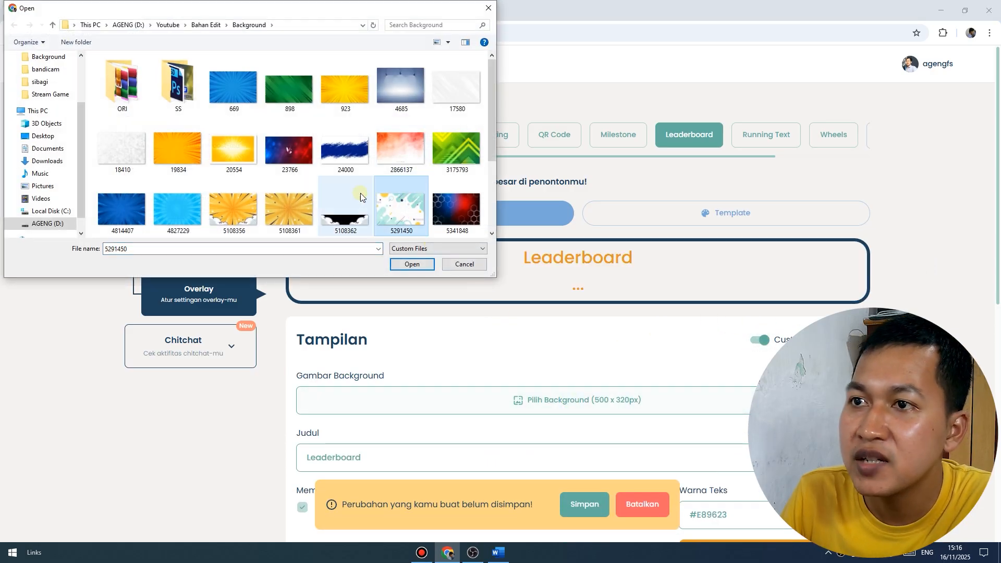
{"action": "left_click", "coordinate": [430, 263]}
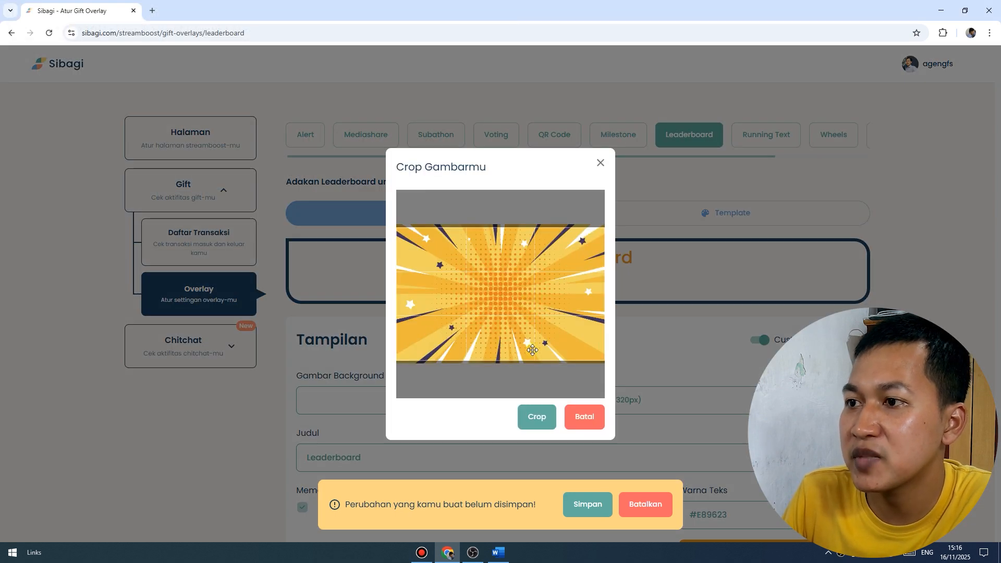
{"action": "left_click", "coordinate": [536, 419]}
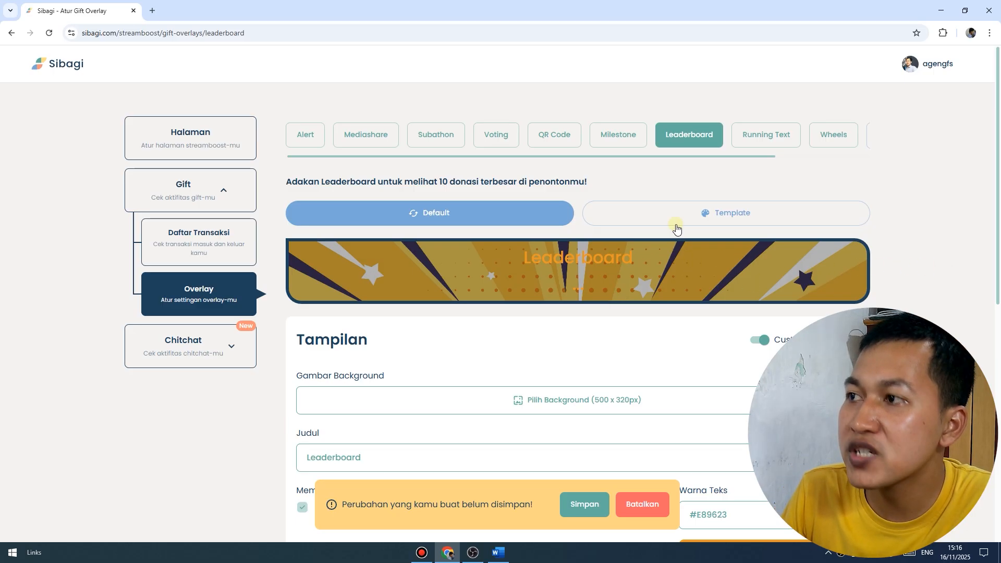
- Switch the Leaderboard overlay to template mode and apply the Jujutsu Kaisen - Gojo Satoru template found by ID #sxja1reHU8
{"action": "left_click", "coordinate": [707, 215]}
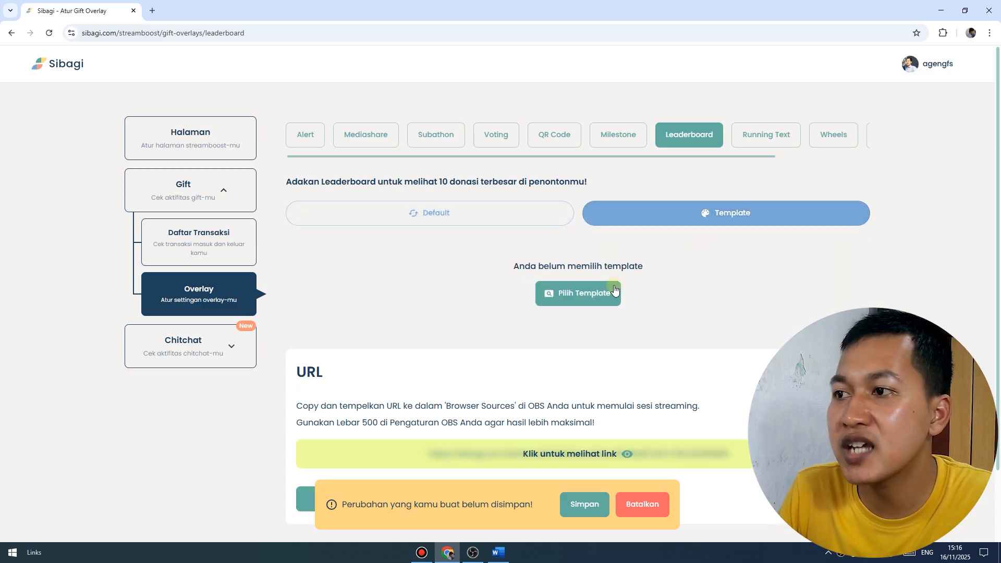
{"action": "left_click", "coordinate": [600, 292]}
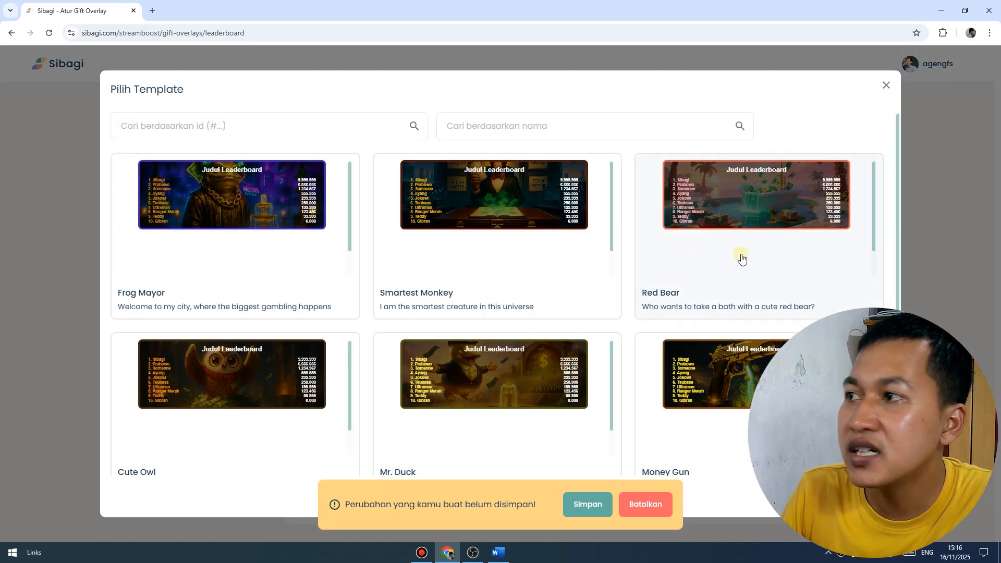
{"action": "left_click_drag", "start_coordinate": [892, 176], "coordinate": [895, 151]}
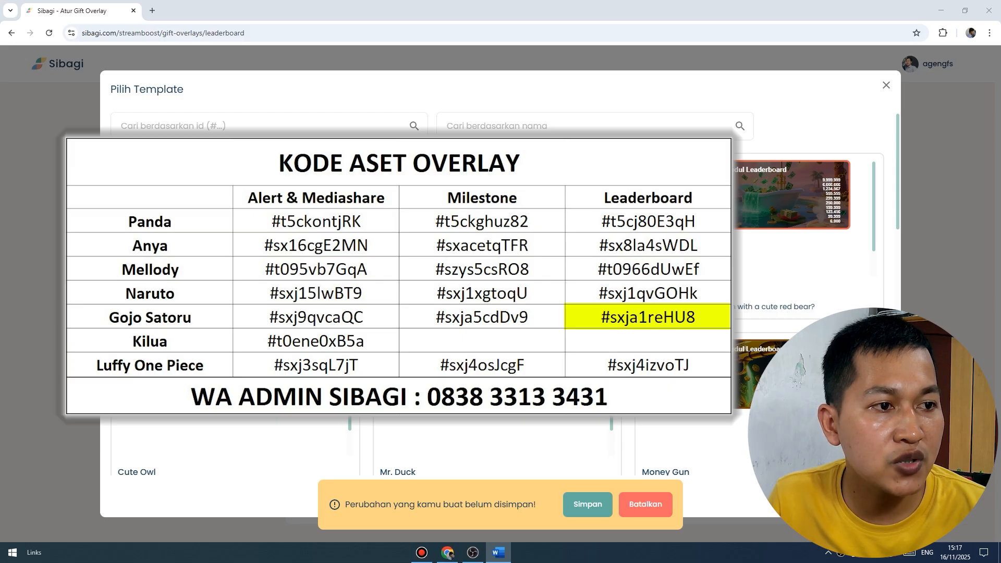
{"action": "left_click", "coordinate": [162, 129]}
{"action": "type", "text": "#sxja1reHU8"}
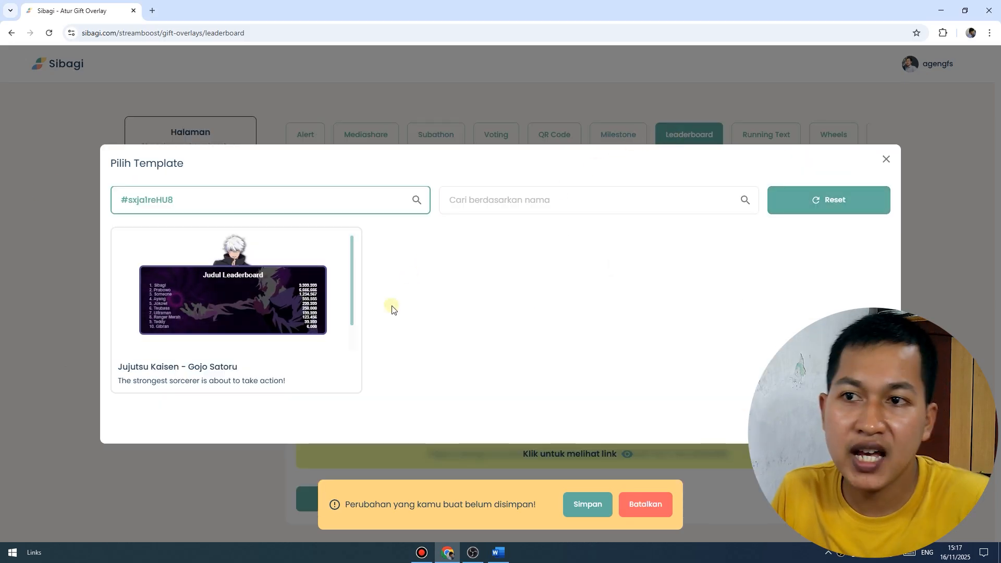
{"action": "left_click", "coordinate": [348, 354]}
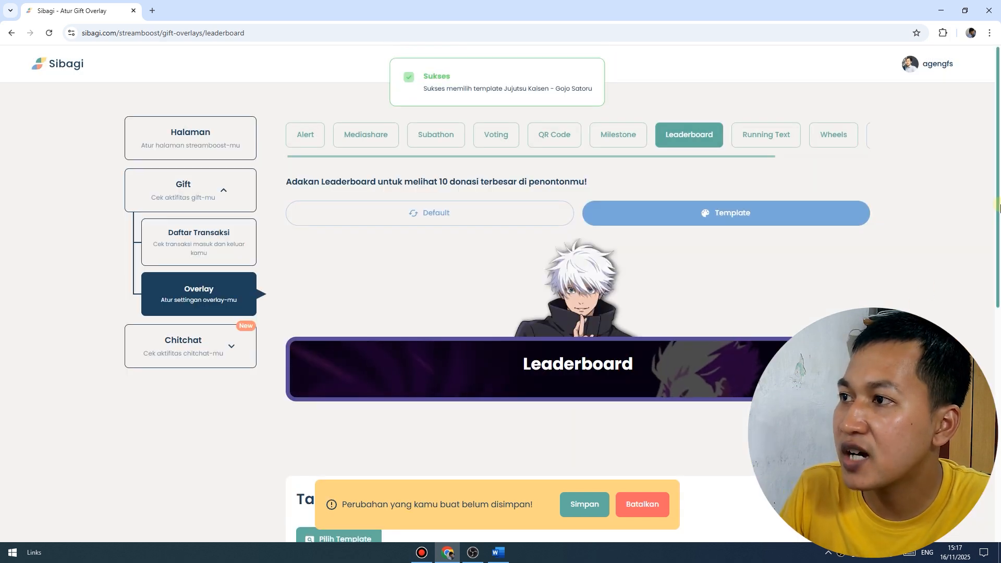
- Copy the Leaderboard overlay's URL and save the overlay changes
{"action": "left_click_drag", "start_coordinate": [998, 209], "coordinate": [995, 468]}
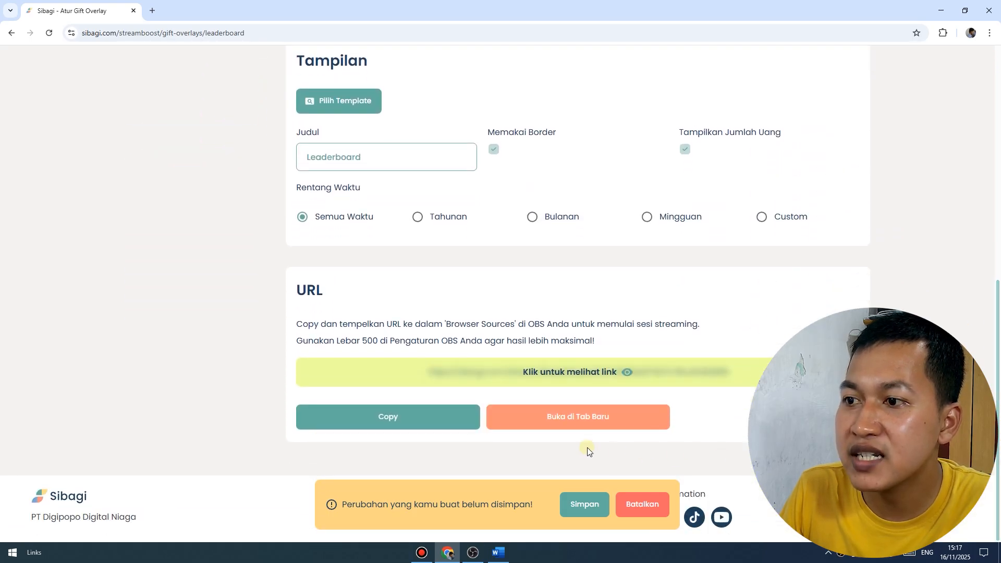
{"action": "left_click", "coordinate": [403, 427]}
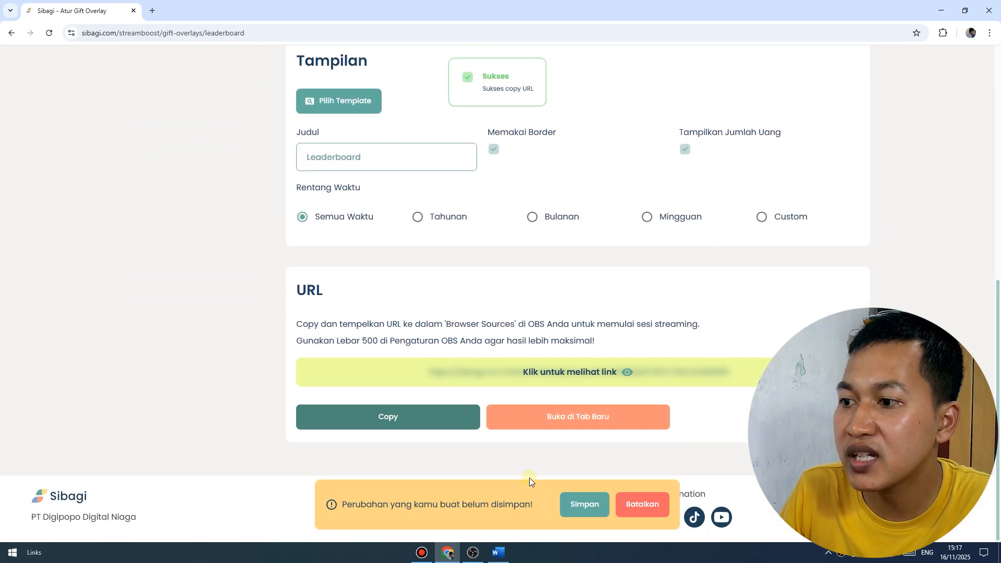
{"action": "left_click", "coordinate": [586, 504]}
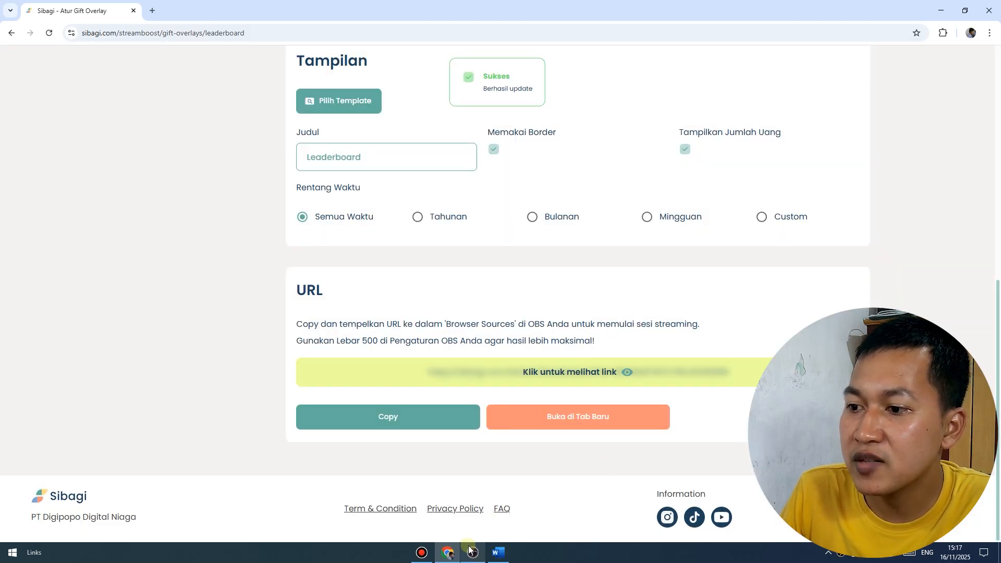
- Switch to OBS and add a new Browser source named Leaderboard
{"action": "left_click", "coordinate": [474, 554]}
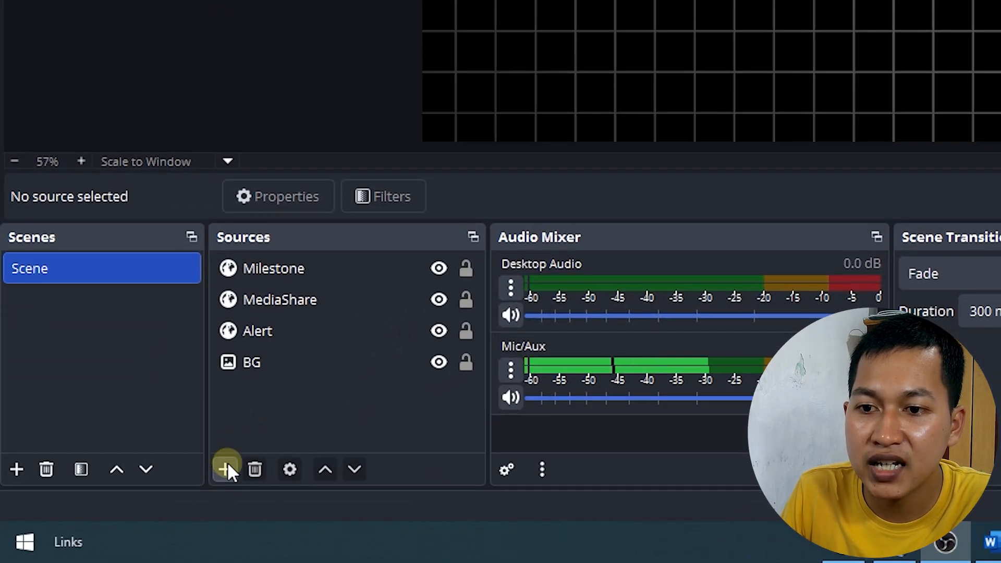
{"action": "left_click", "coordinate": [225, 468]}
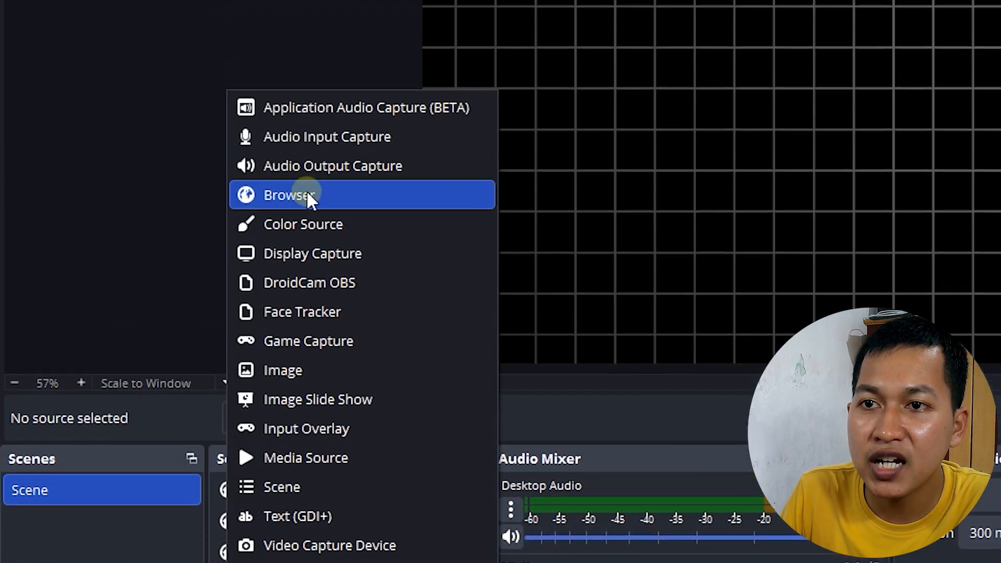
{"action": "left_click", "coordinate": [301, 204]}
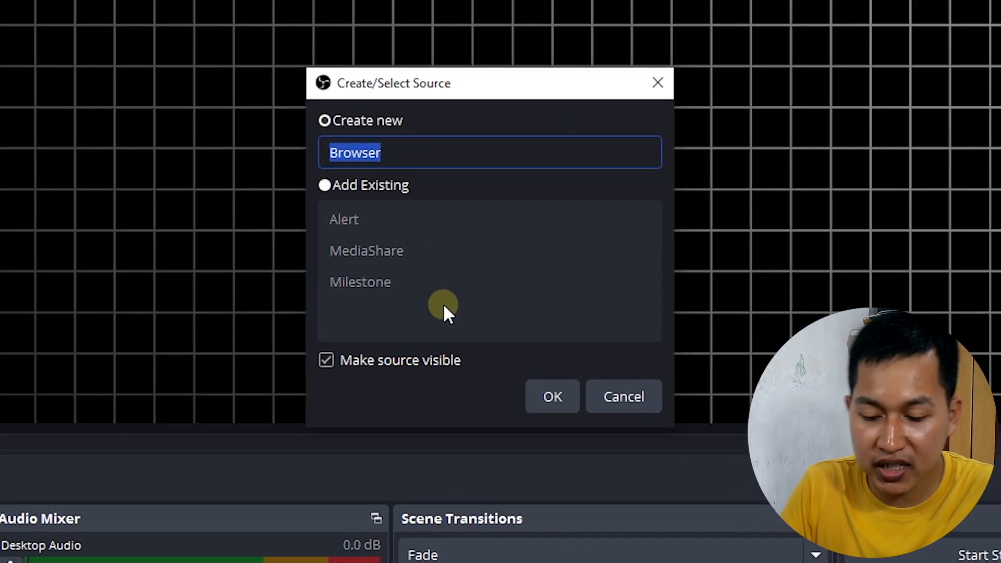
{"action": "type", "text": "Leaderboard"}
{"action": "left_click", "coordinate": [551, 397]}
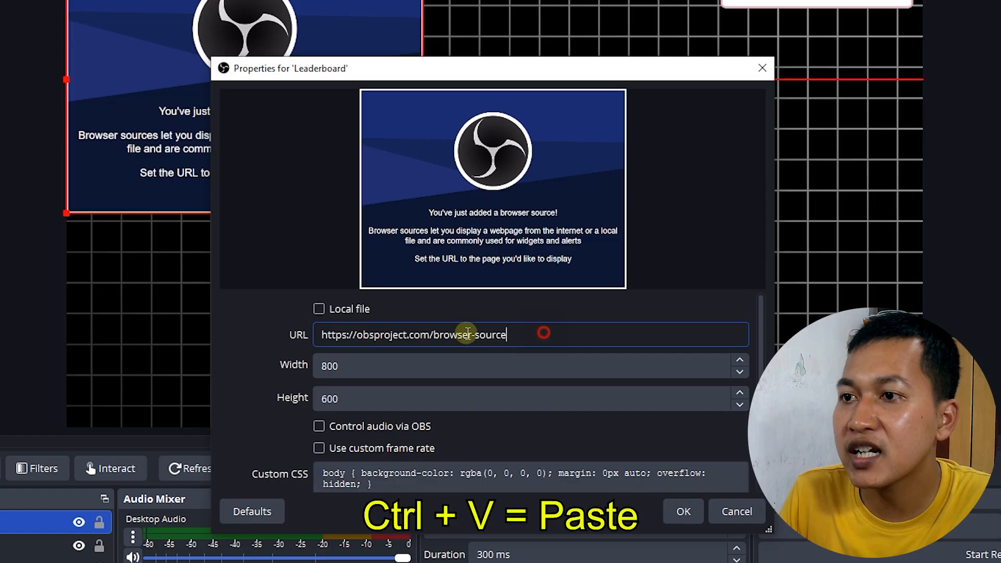
- Replace the Leaderboard browser source's URL with the copied Leaderboard overlay URL and accept the source properties
{"action": "left_click_drag", "start_coordinate": [539, 335], "coordinate": [245, 334]}
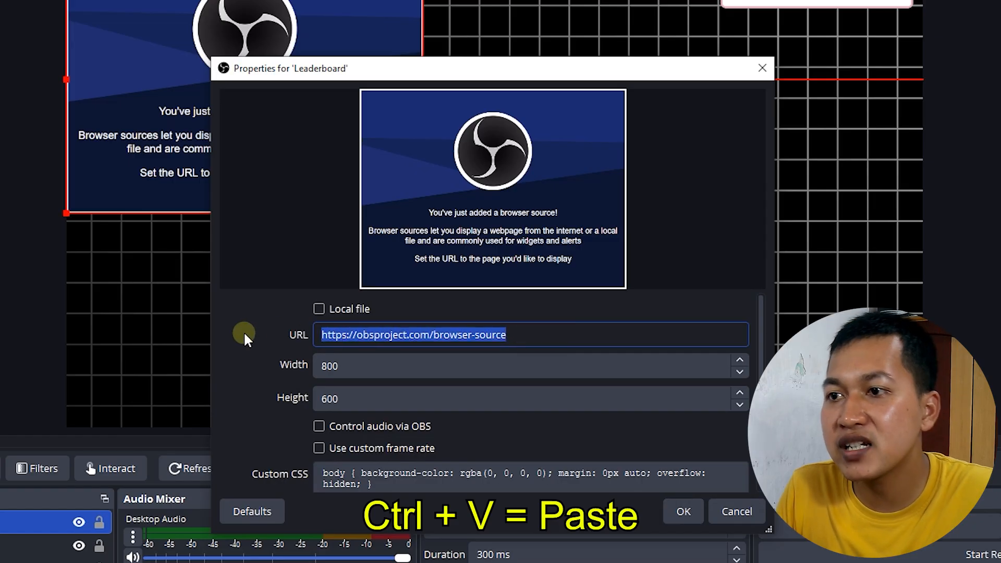
{"action": "key", "text": "ctrl+v"}
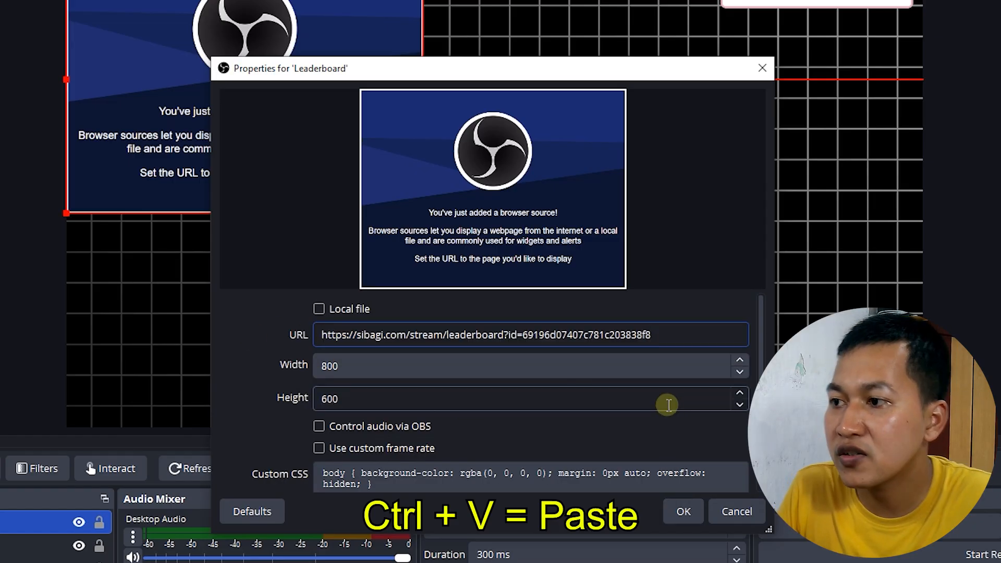
{"action": "left_click", "coordinate": [682, 511]}
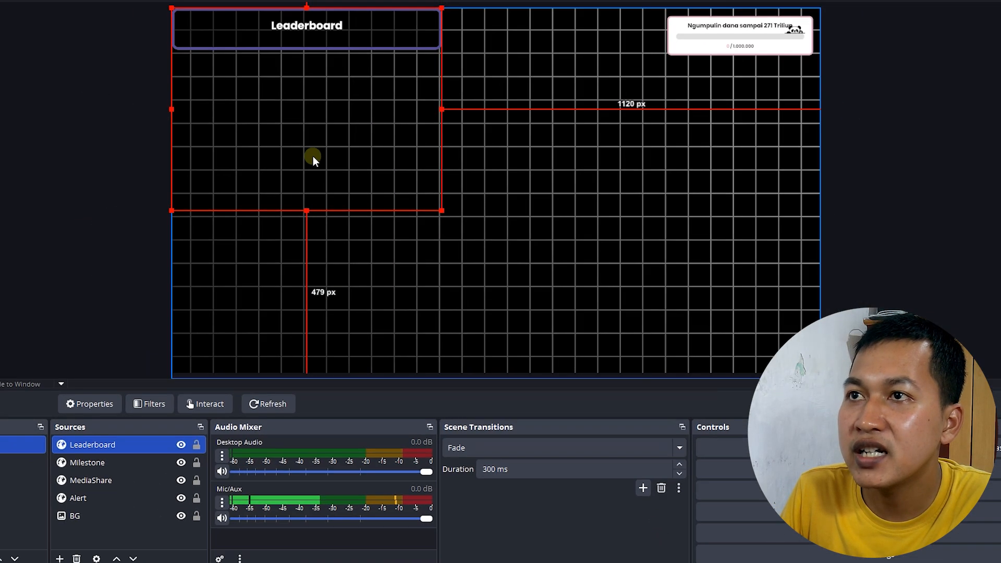
- Move the Leaderboard overlay to the canvas's right edge and shrink it so it sits just below the Milestone bar
{"action": "left_click_drag", "start_coordinate": [313, 161], "coordinate": [641, 188]}
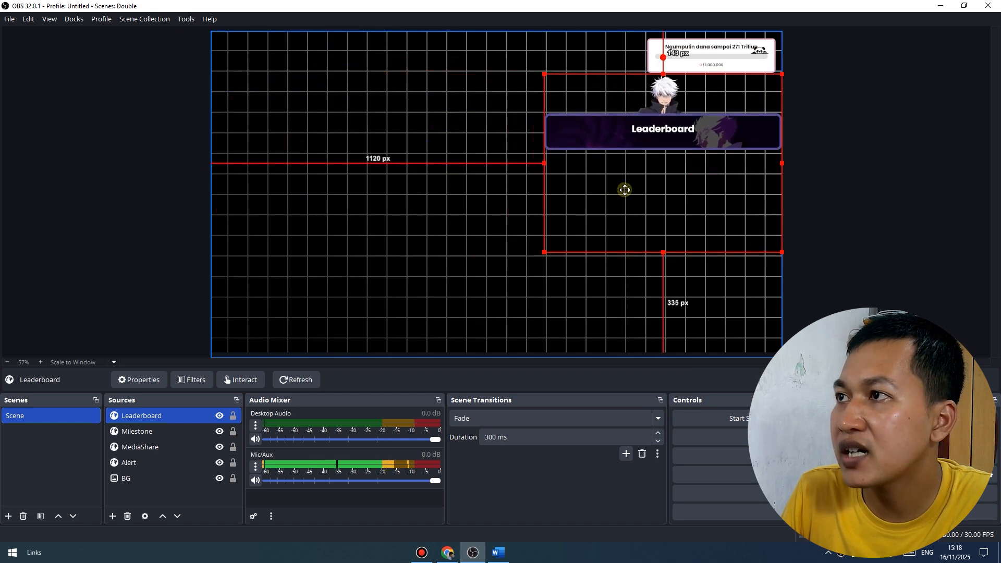
{"action": "left_click_drag", "start_coordinate": [543, 253], "coordinate": [688, 174]}
{"action": "left_click", "coordinate": [857, 200]}
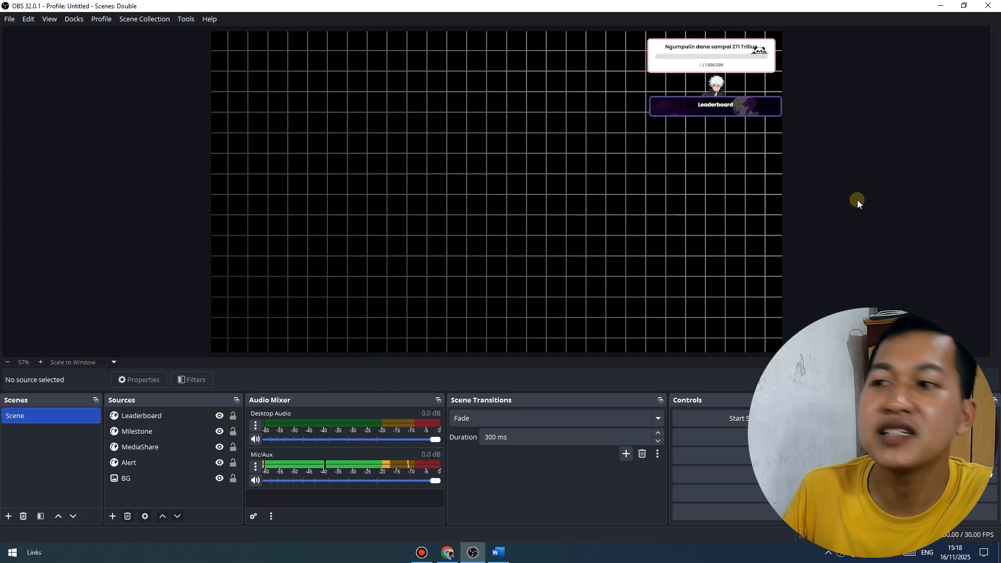
- Switch to Sibagi in Chrome and look over the Running Text and Wheels overlays and the Discord and Webhook options
{"action": "left_click", "coordinate": [448, 553]}
{"action": "scroll", "coordinate": [710, 207], "scroll_direction": "up", "scroll_amount": 8}
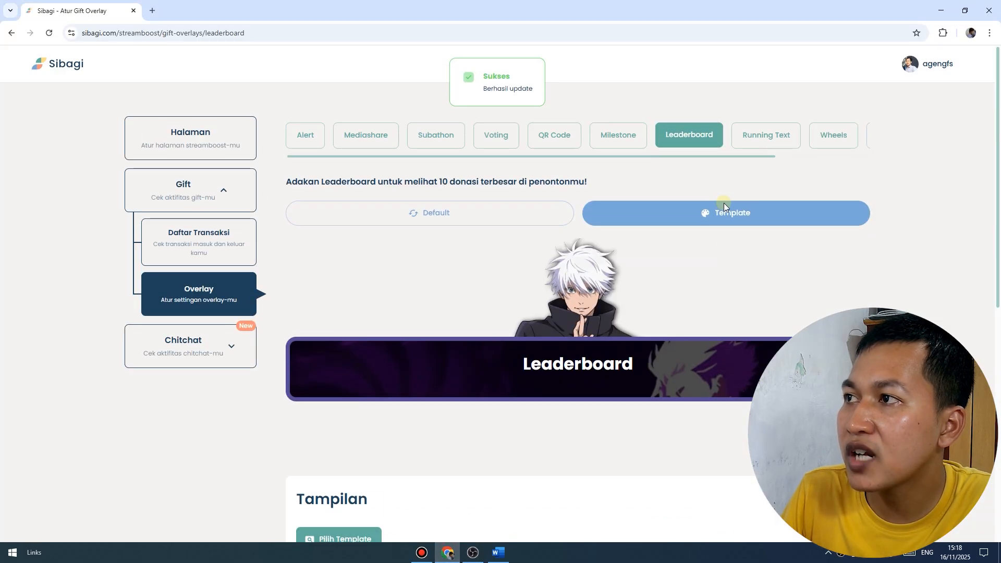
{"action": "left_click", "coordinate": [768, 140]}
{"action": "left_click", "coordinate": [836, 138]}
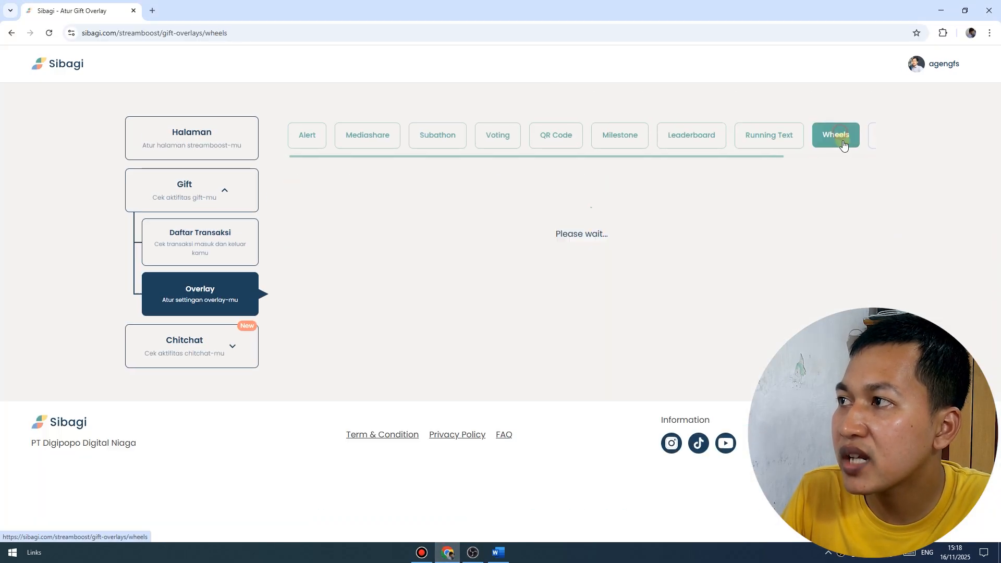
{"action": "left_click_drag", "start_coordinate": [739, 159], "coordinate": [826, 161]}
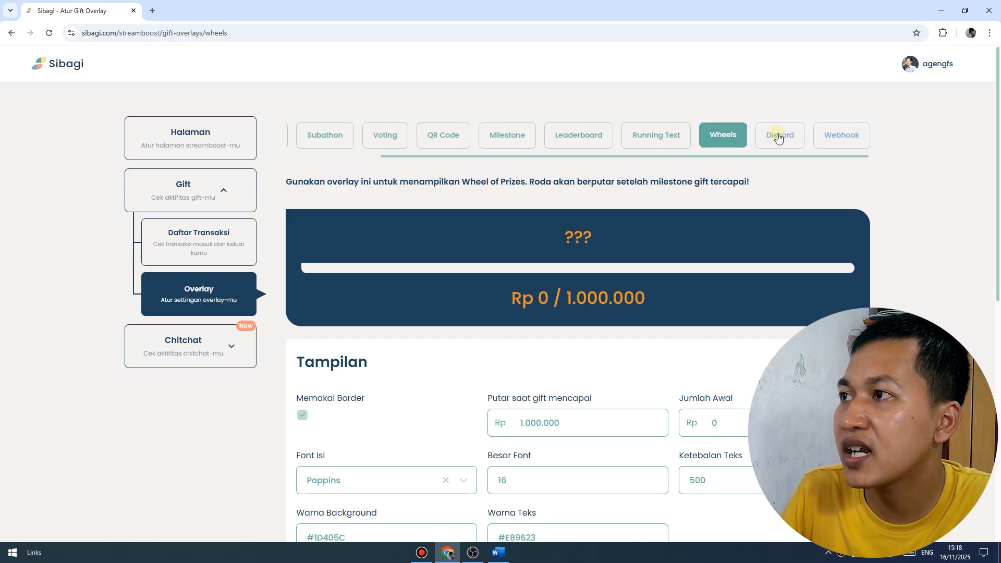
{"action": "left_click", "coordinate": [780, 135]}
{"action": "left_click", "coordinate": [837, 135]}
{"action": "left_click", "coordinate": [627, 145]}
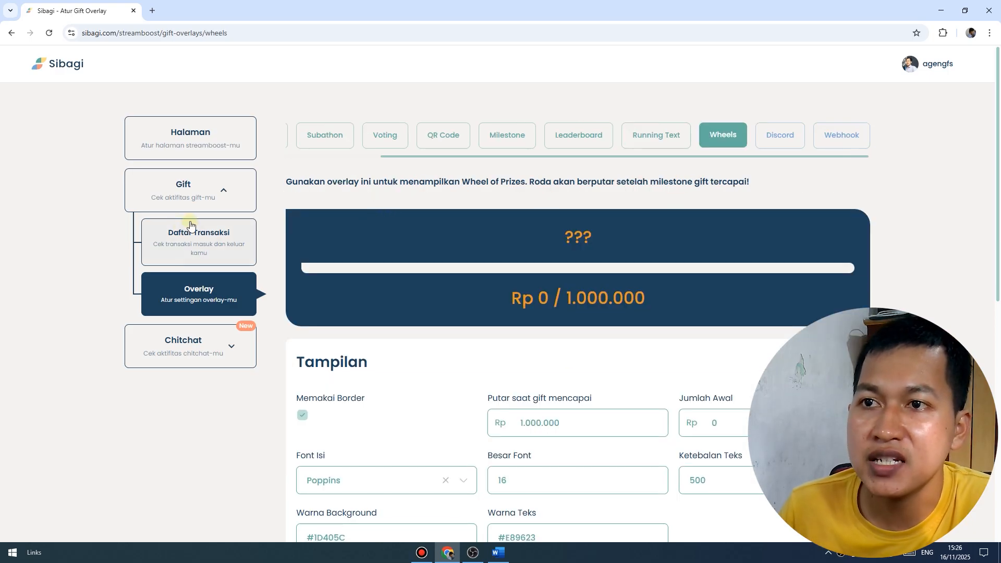
- Review the gift transaction list and the Chitchat history
{"action": "left_click", "coordinate": [227, 244]}
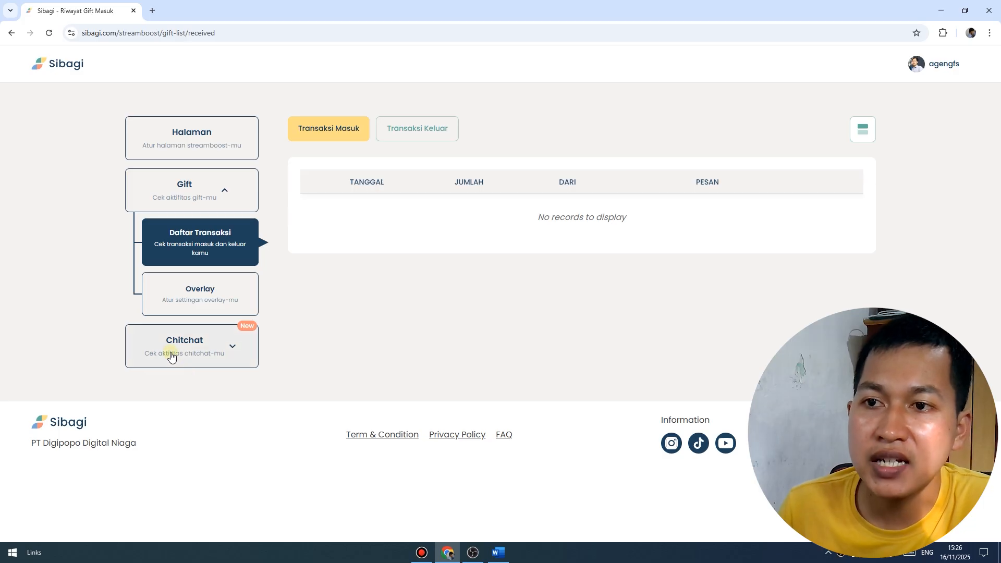
{"action": "left_click", "coordinate": [204, 348]}
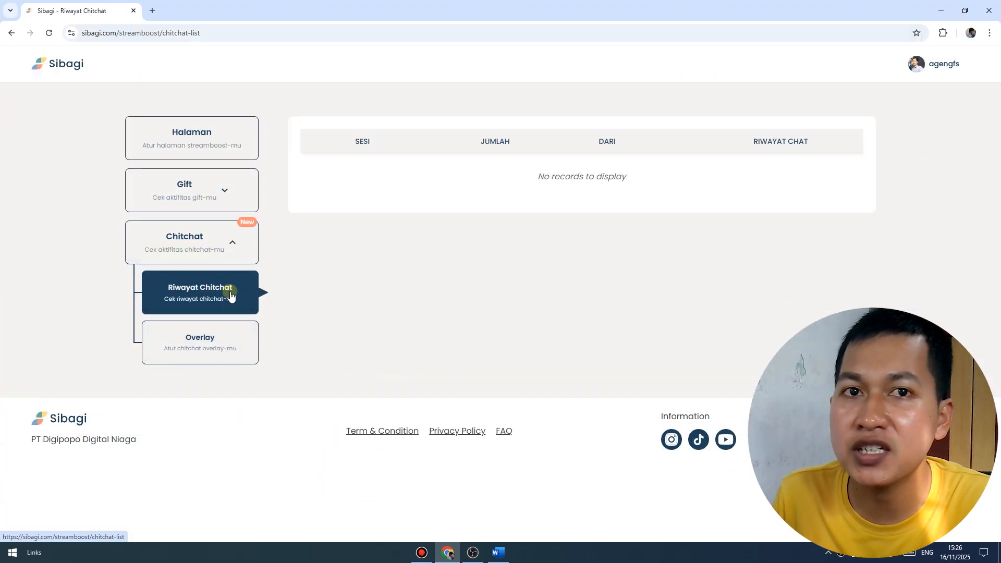
- Enable Chitchat in the Chitchat overlay settings and copy the Semua Chitchat overlay URL
{"action": "left_click", "coordinate": [217, 353]}
{"action": "left_click", "coordinate": [307, 202]}
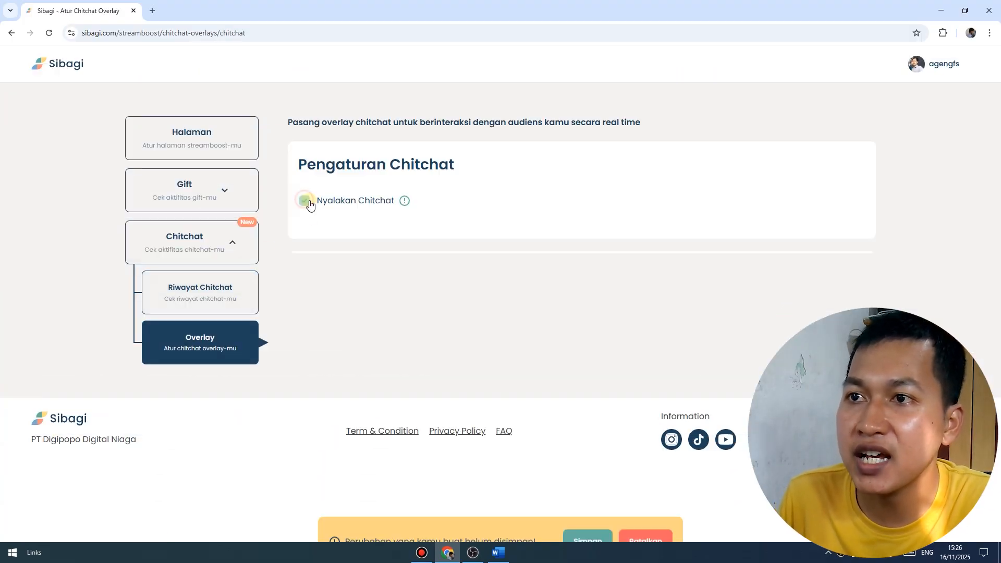
{"action": "scroll", "coordinate": [674, 345], "scroll_direction": "down", "scroll_amount": 10}
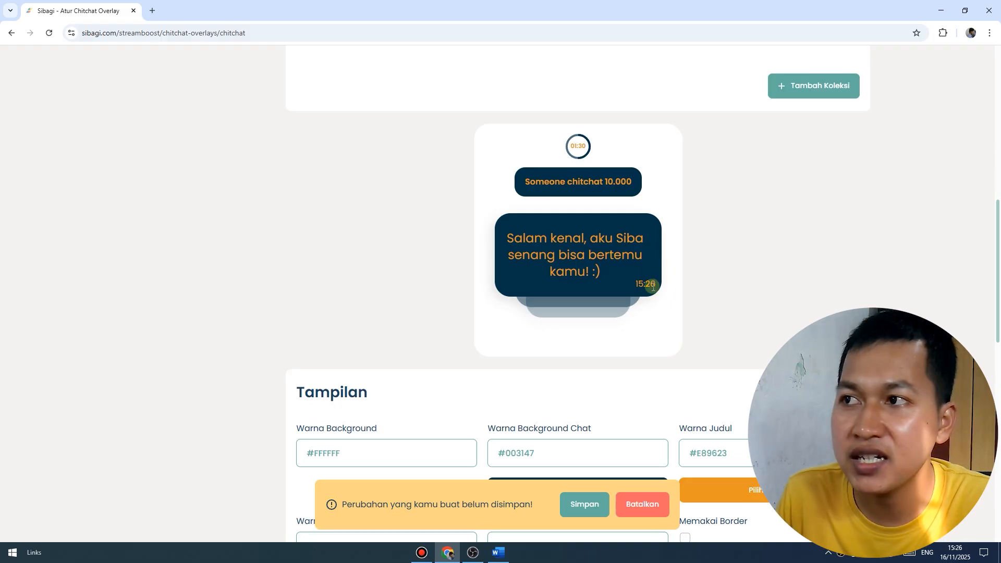
{"action": "scroll", "coordinate": [652, 287], "scroll_direction": "up", "scroll_amount": 10}
{"action": "scroll", "coordinate": [652, 288], "scroll_direction": "down", "scroll_amount": 9}
{"action": "scroll", "coordinate": [652, 289], "scroll_direction": "down", "scroll_amount": 12}
{"action": "left_click", "coordinate": [373, 428]}
{"action": "scroll", "coordinate": [576, 373], "scroll_direction": "up", "scroll_amount": 12}
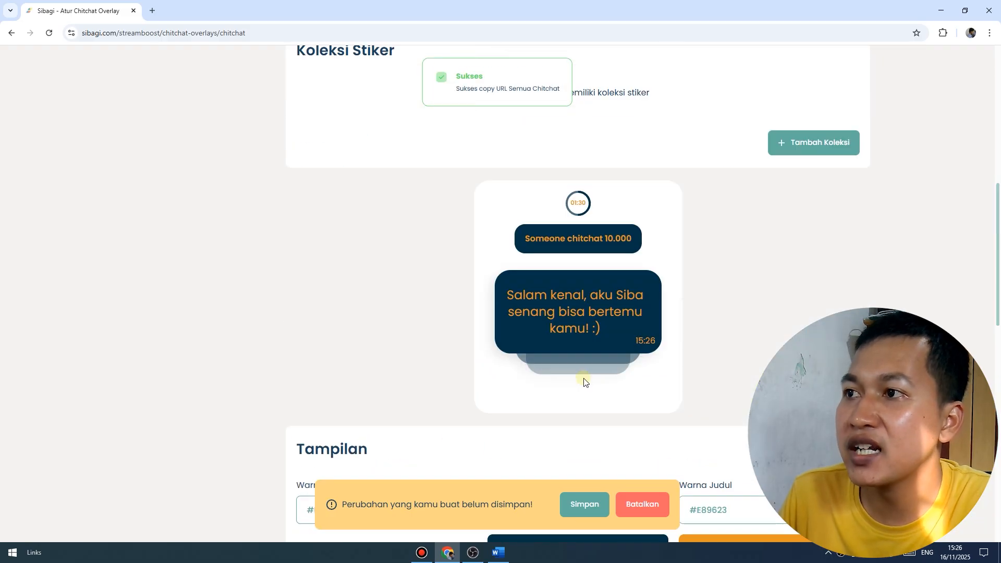
{"action": "scroll", "coordinate": [584, 380], "scroll_direction": "up", "scroll_amount": 9}
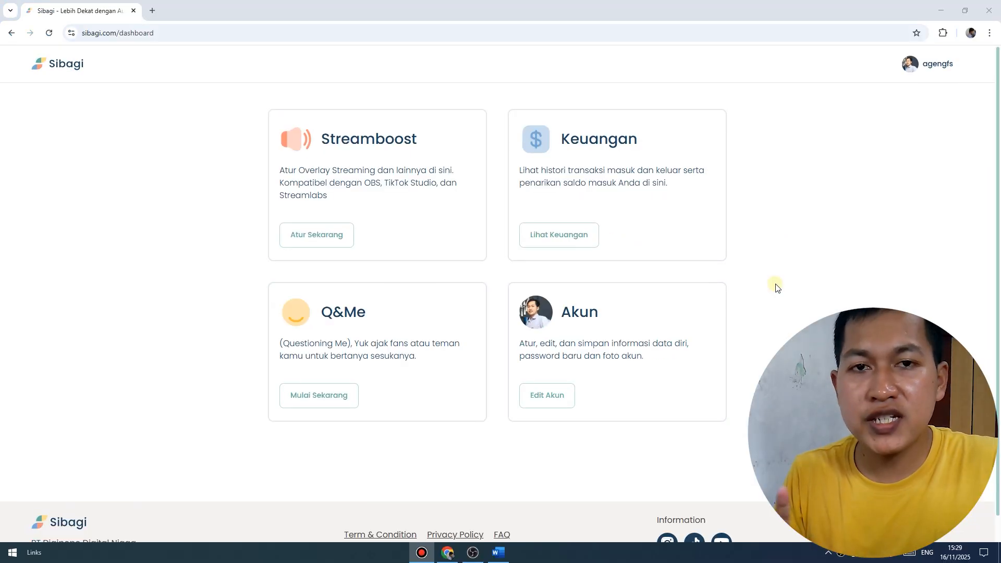
{"action": "left_click", "coordinate": [472, 551]}
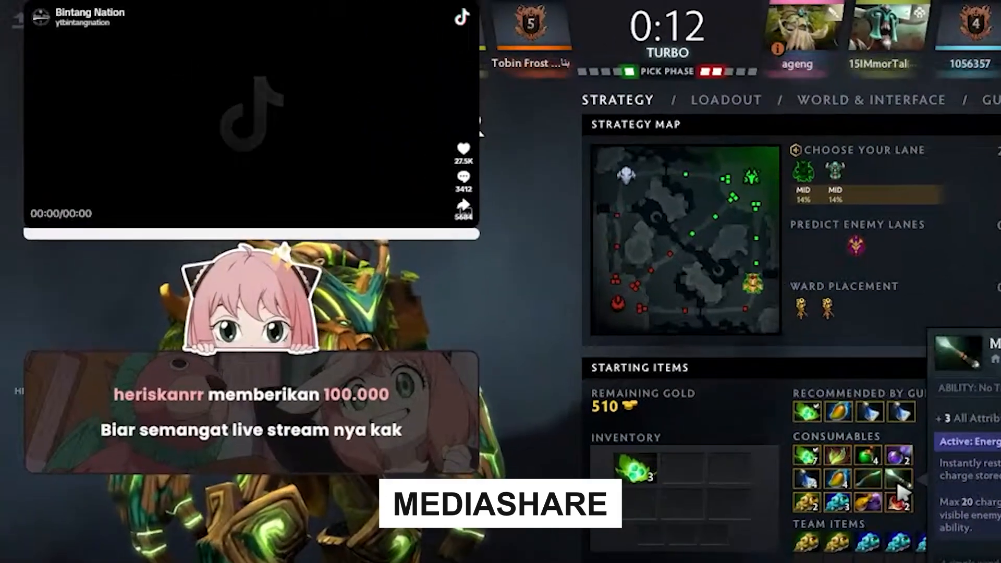
{"action": "right_click", "coordinate": [899, 485]}
{"action": "right_click", "coordinate": [841, 547]}
{"action": "right_click", "coordinate": [869, 545]}
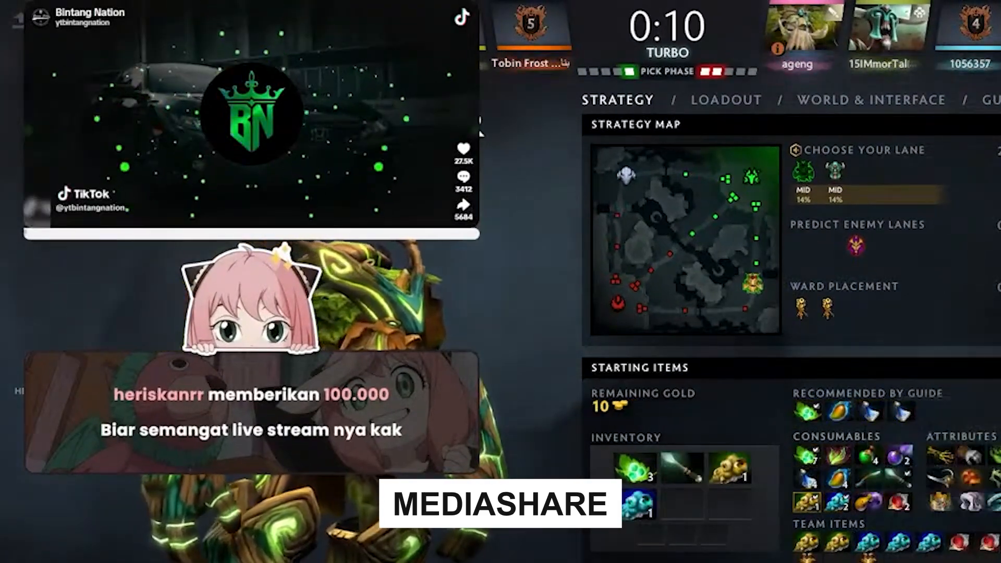
{"action": "left_click_drag", "start_coordinate": [682, 468], "coordinate": [730, 508]}
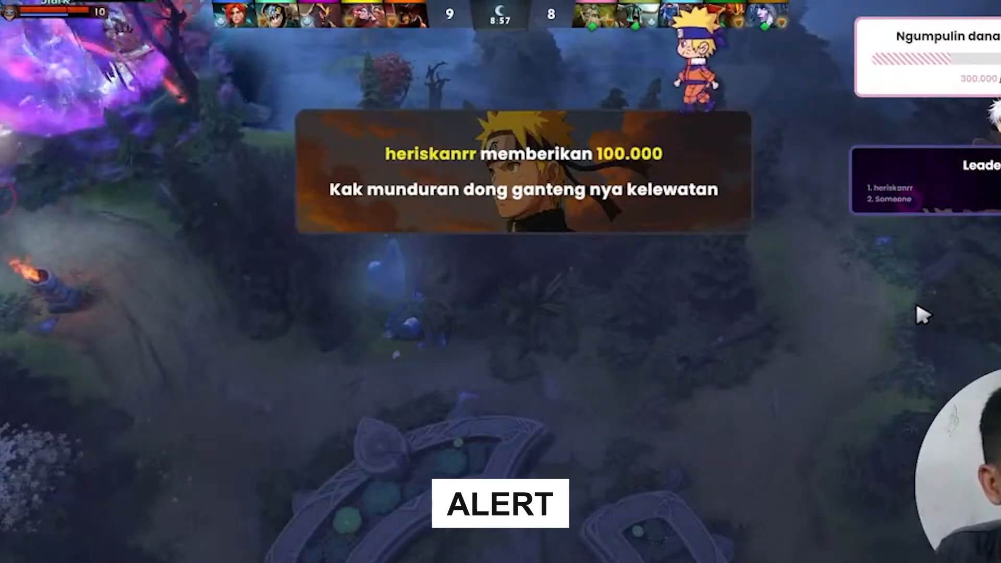
{"action": "right_click", "coordinate": [955, 322]}
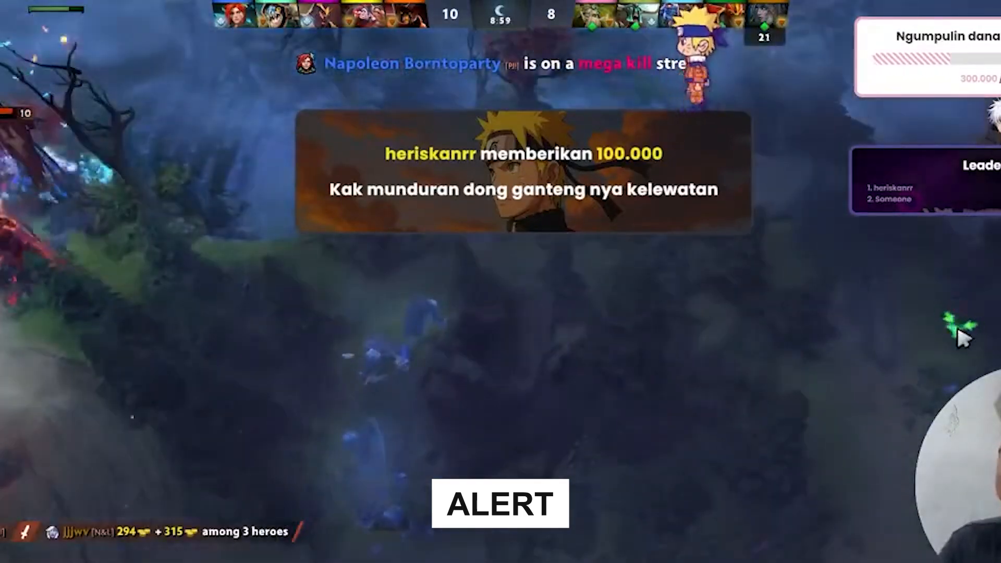
{"action": "right_click", "coordinate": [839, 107]}
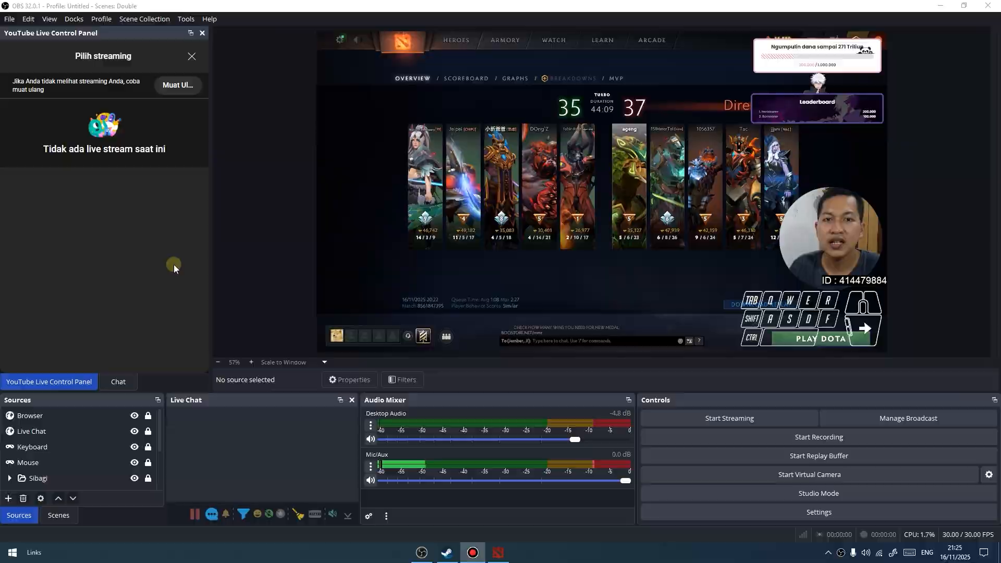